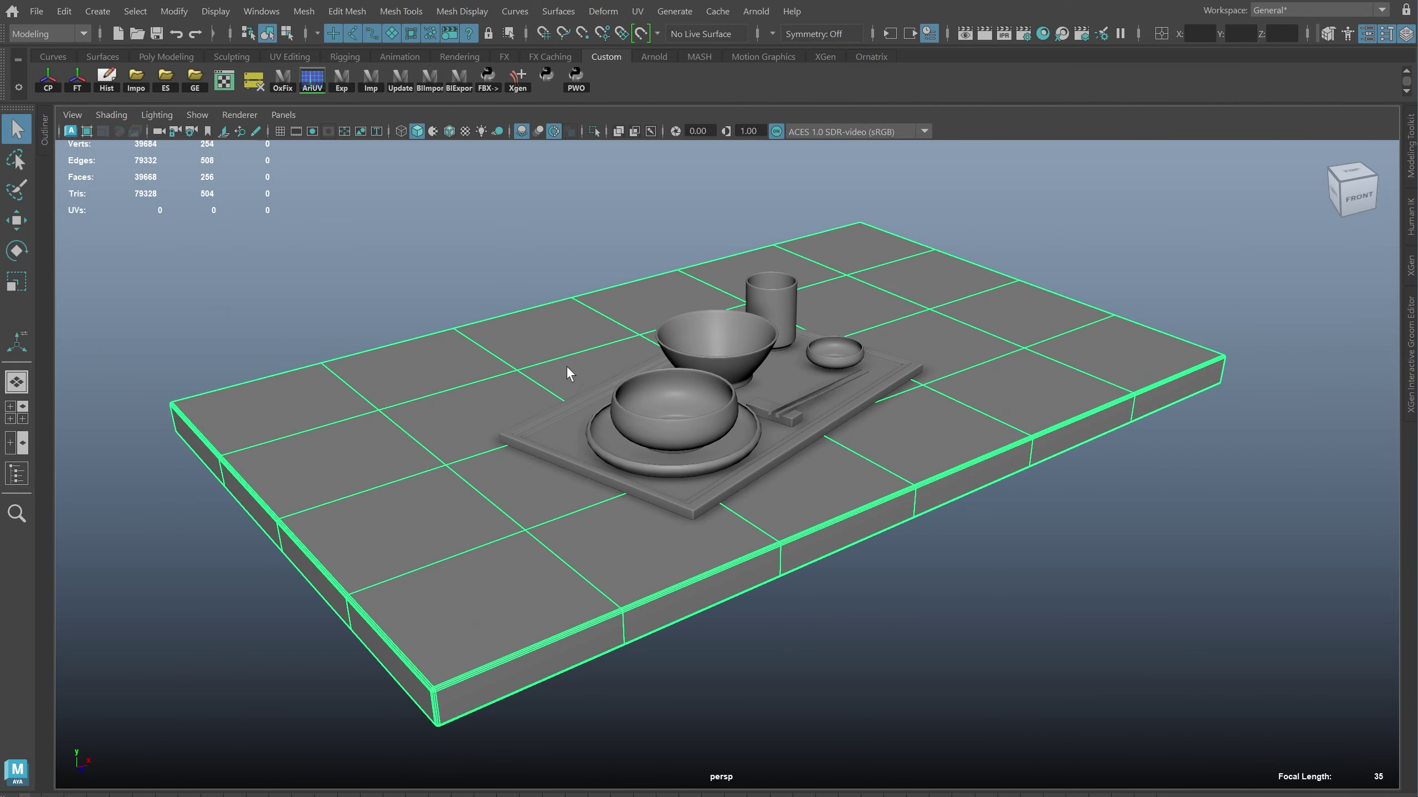
# Open the UV Editor to inspect the table's newly projected UVs.
pyautogui.click(779, 350)
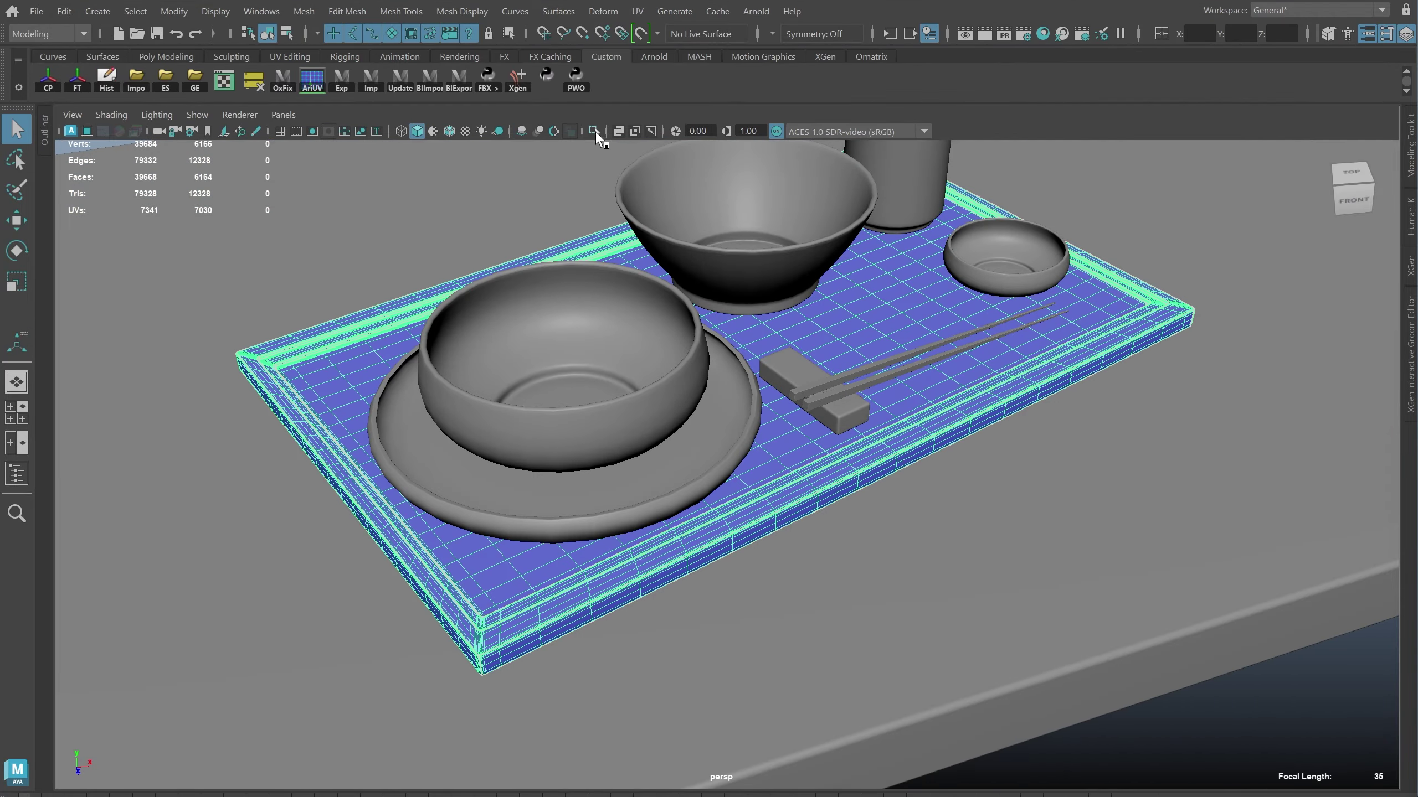
# Isolate the tray and give it a Best Plane UV projection from its flat top.
pyautogui.click(596, 133)
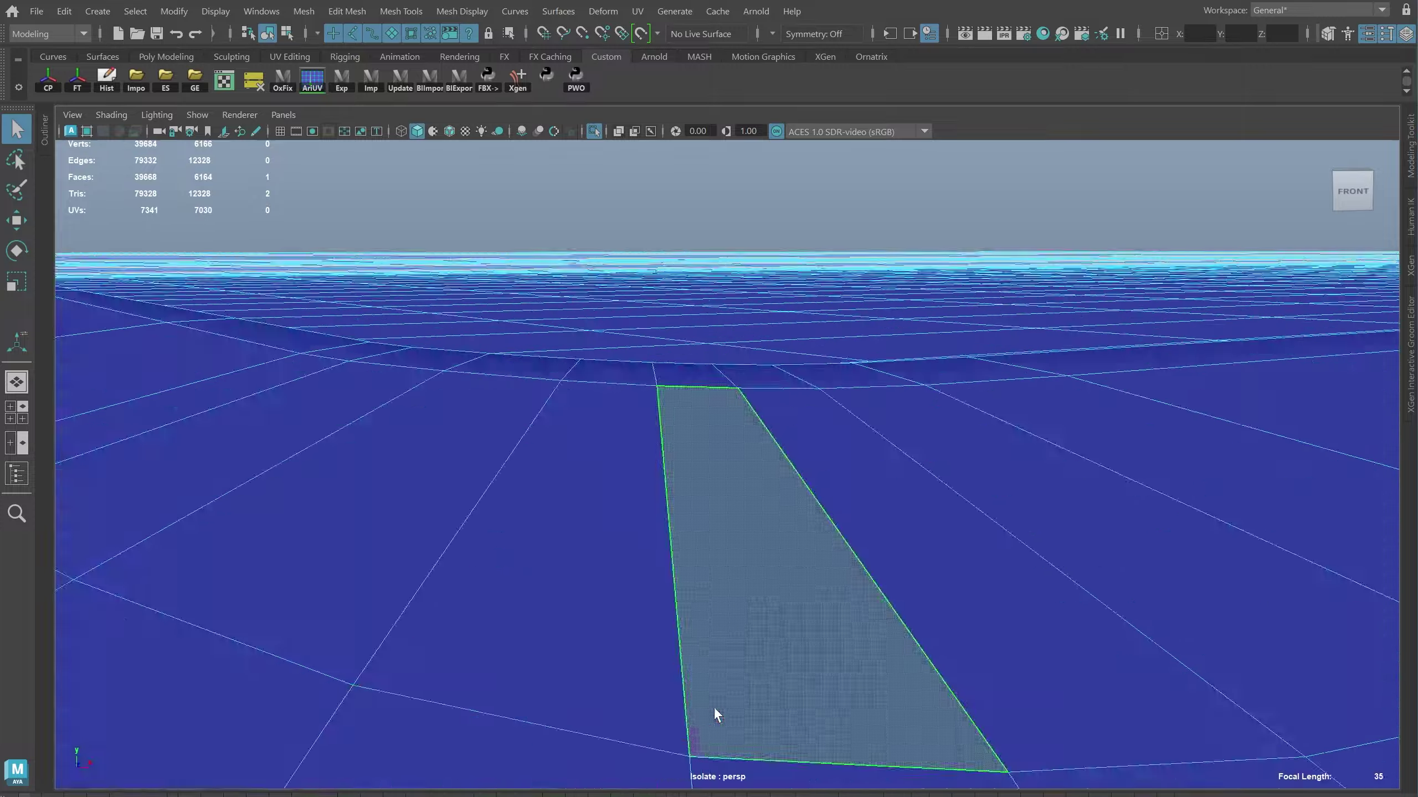
pyautogui.moveTo(712, 712)
pyautogui.keyDown('alt'); pyautogui.mouseDown()
pyautogui.moveTo(800, 529)
pyautogui.moveTo(832, 620)
pyautogui.mouseUp(); pyautogui.keyUp('alt')
pyautogui.press('f')
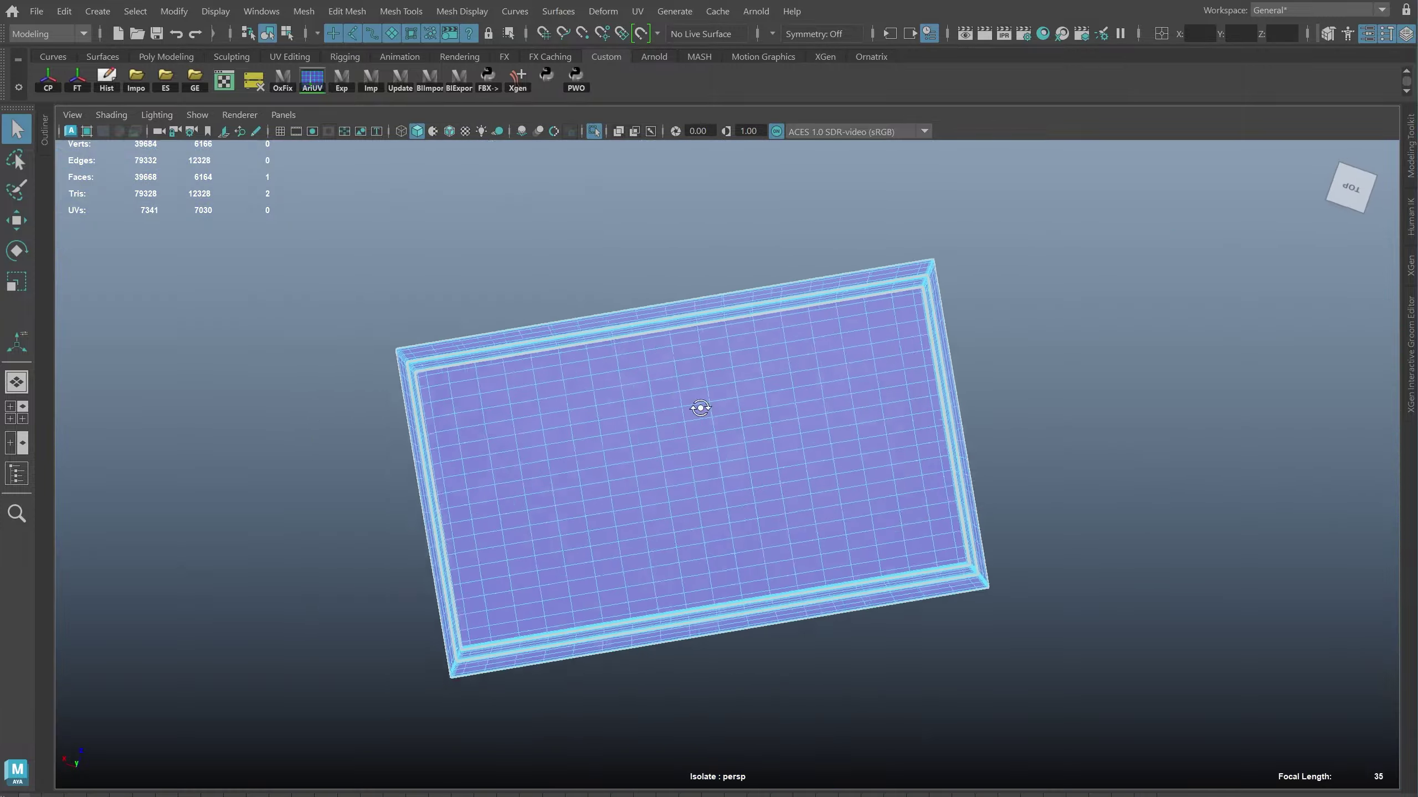
pyautogui.press('space')
pyautogui.click(843, 376)
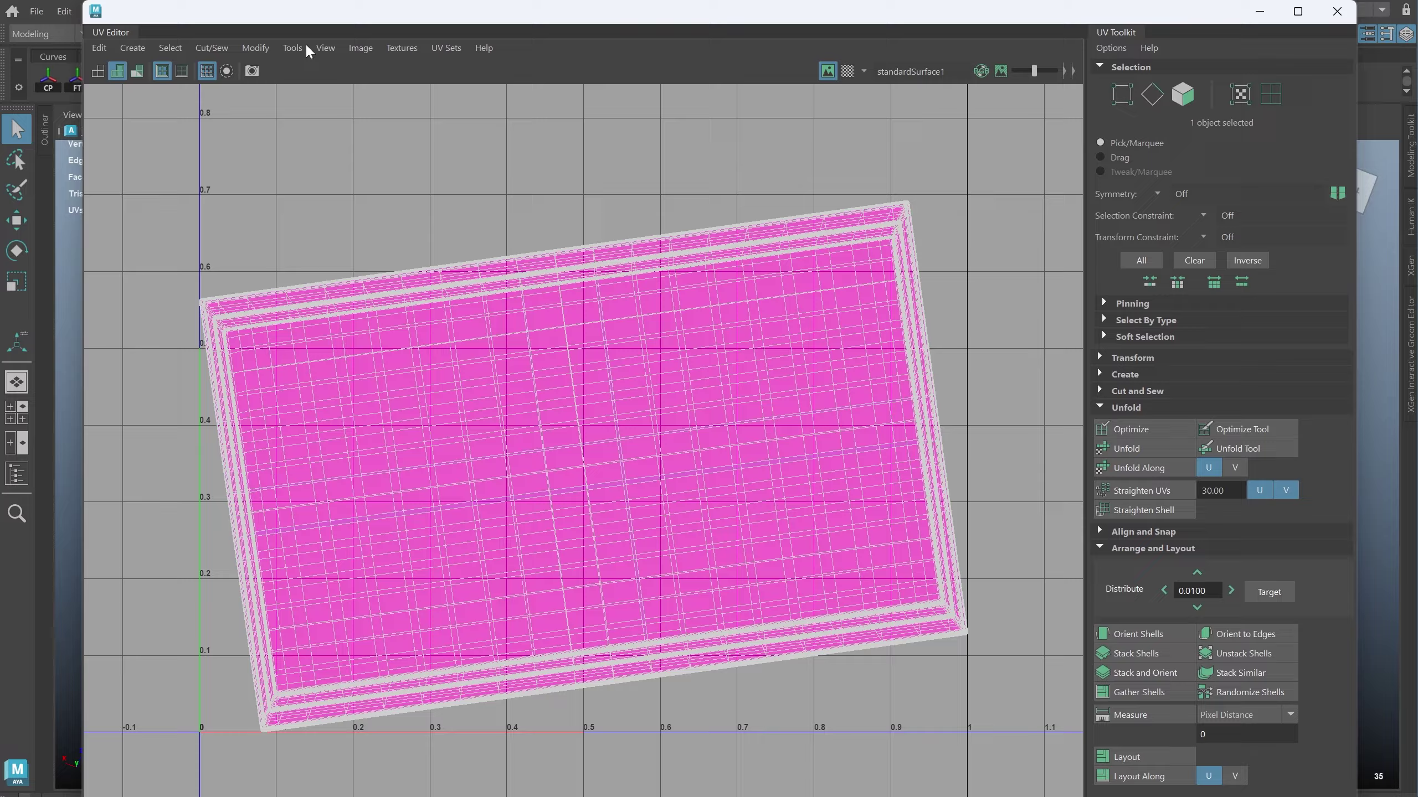
# Orbit to the tray's underside and select the line of 110 rim edges.
pyautogui.moveTo(306, 42); pyautogui.dragTo(330, 29)
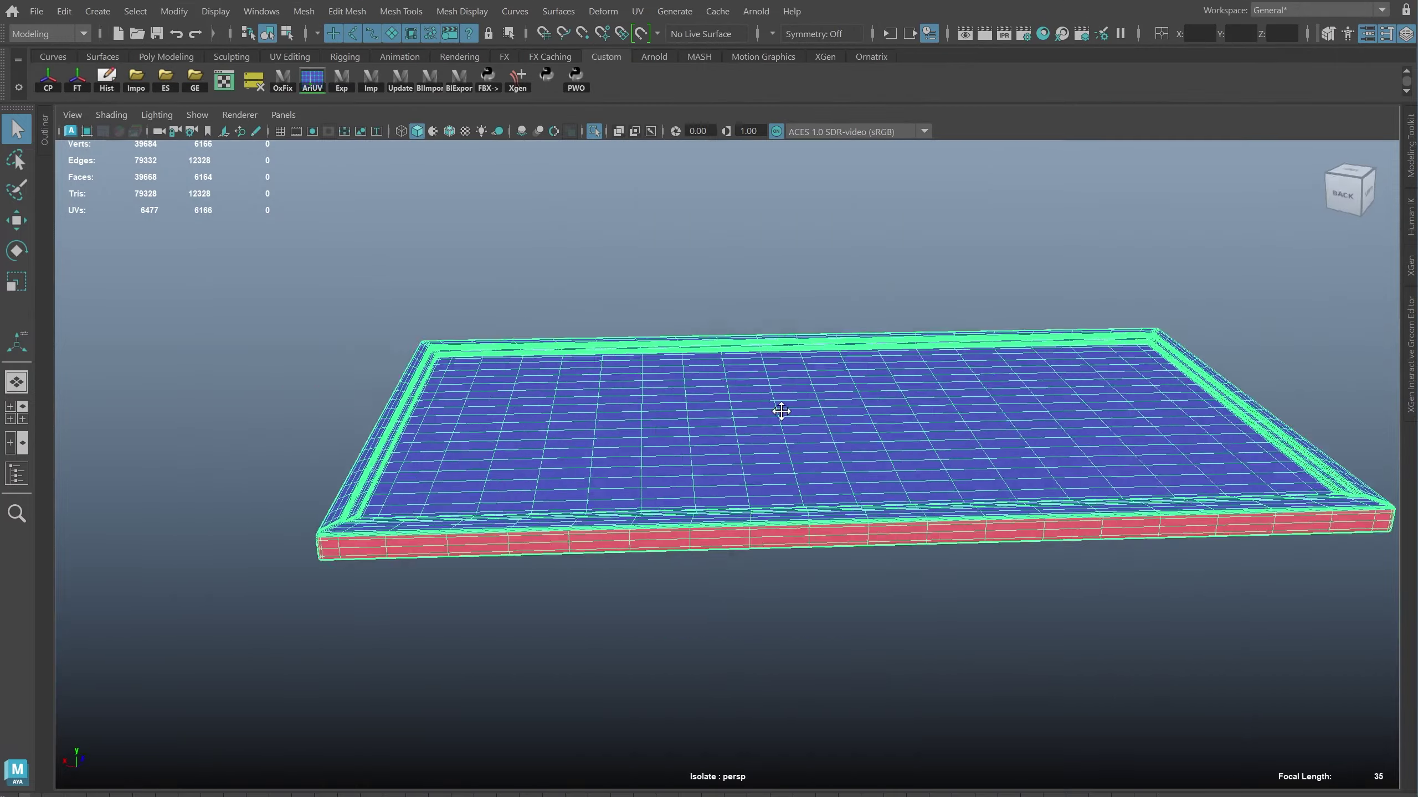
pyautogui.moveTo(778, 408)
pyautogui.keyDown('alt'); pyautogui.mouseDown()
pyautogui.moveTo(693, 665)
pyautogui.moveTo(725, 529)
pyautogui.moveTo(518, 324)
pyautogui.mouseUp(); pyautogui.keyUp('alt')
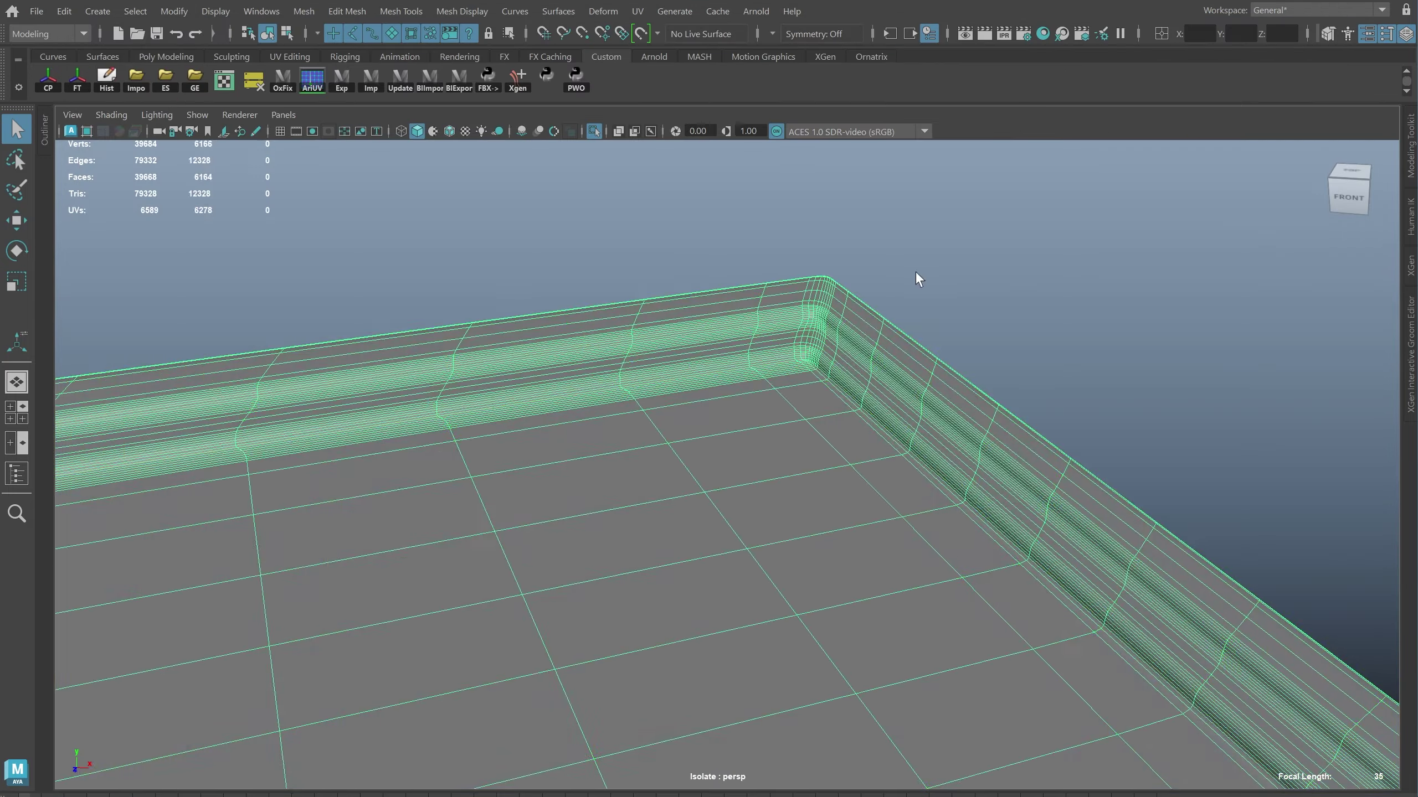
pyautogui.moveTo(919, 278)
pyautogui.keyDown('alt'); pyautogui.mouseDown()
pyautogui.moveTo(721, 507)
pyautogui.moveTo(748, 629)
pyautogui.mouseUp(); pyautogui.keyUp('alt')
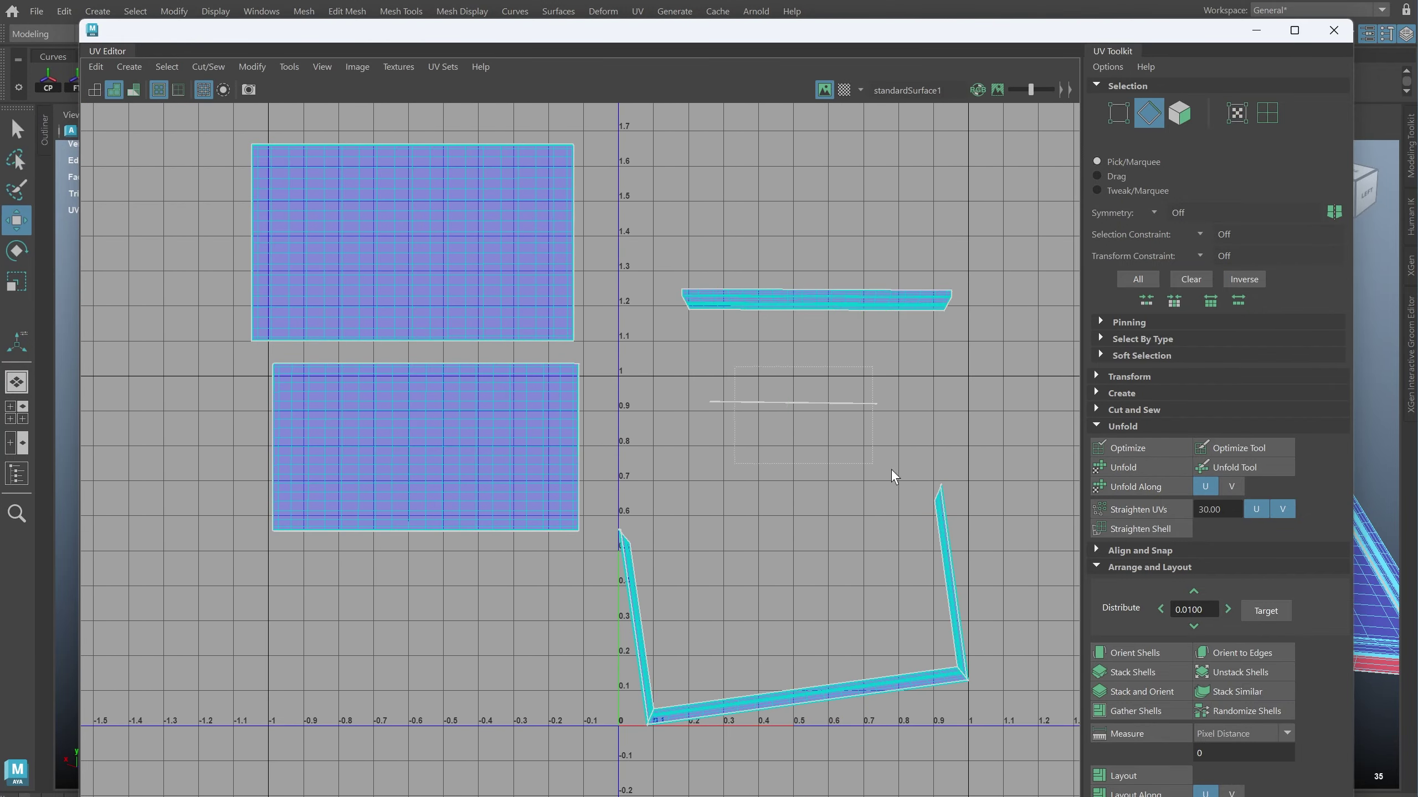
pyautogui.moveTo(892, 474); pyautogui.dragTo(892, 476)
pyautogui.scroll(3, 781, 558)
pyautogui.scroll(2, 724, 666)
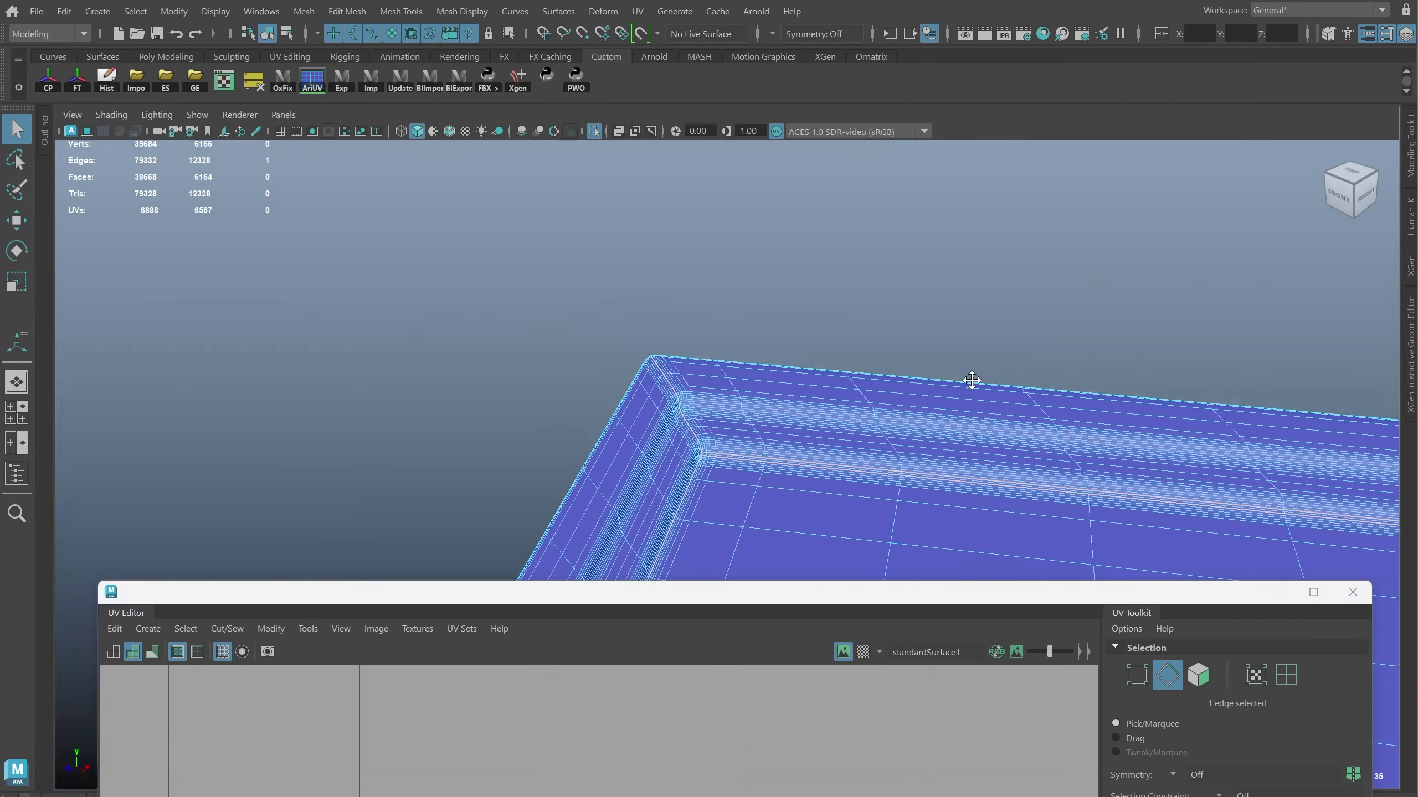
# Add the remaining rim edge loops to the seam and frame the tray's UV shells.
pyautogui.keyDown('alt'); pyautogui.moveTo(972, 381); pyautogui.dragTo(937, 274); pyautogui.keyUp('alt')
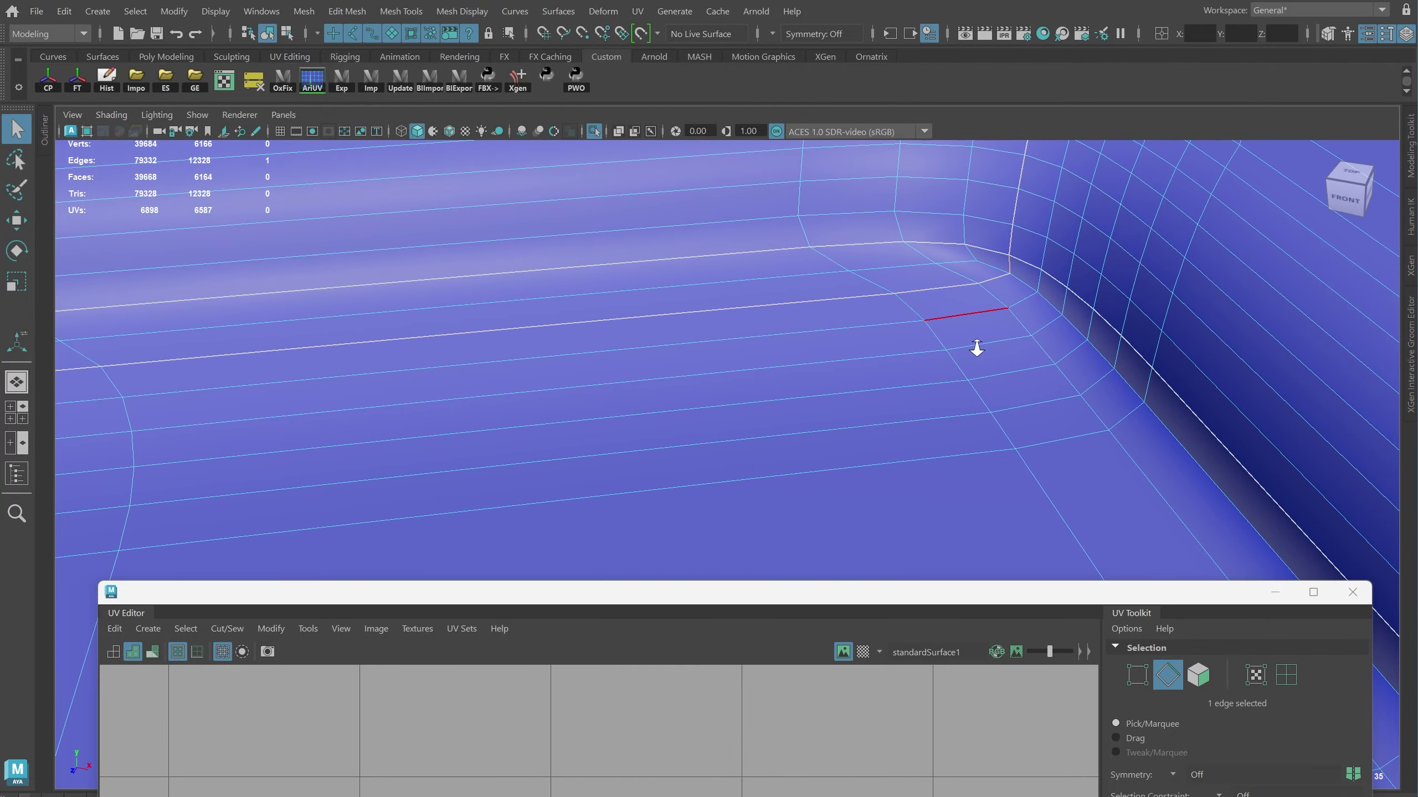
pyautogui.keyDown('alt'); pyautogui.moveTo(977, 347); pyautogui.dragTo(932, 320); pyautogui.keyUp('alt')
pyautogui.keyDown('shift'); pyautogui.click(932, 320); pyautogui.keyUp('shift')
pyautogui.moveTo(392, 371)
pyautogui.keyDown('alt'); pyautogui.mouseDown()
pyautogui.moveTo(1117, 326)
pyautogui.moveTo(652, 396)
pyautogui.moveTo(902, 370)
pyautogui.moveTo(575, 492)
pyautogui.moveTo(788, 491)
pyautogui.moveTo(253, 406)
pyautogui.moveTo(402, 574)
pyautogui.mouseUp(); pyautogui.keyUp('alt')
pyautogui.keyDown('shift'); pyautogui.doubleClick(652, 396); pyautogui.keyUp('shift')
pyautogui.keyDown('shift'); pyautogui.doubleClick(253, 405); pyautogui.keyUp('shift')
pyautogui.scroll(-5, 402, 573)
pyautogui.scroll(-2, 558, 675)
pyautogui.keyDown('alt'); pyautogui.moveTo(558, 675); pyautogui.dragTo(528, 559, button='middle'); pyautogui.keyUp('alt')
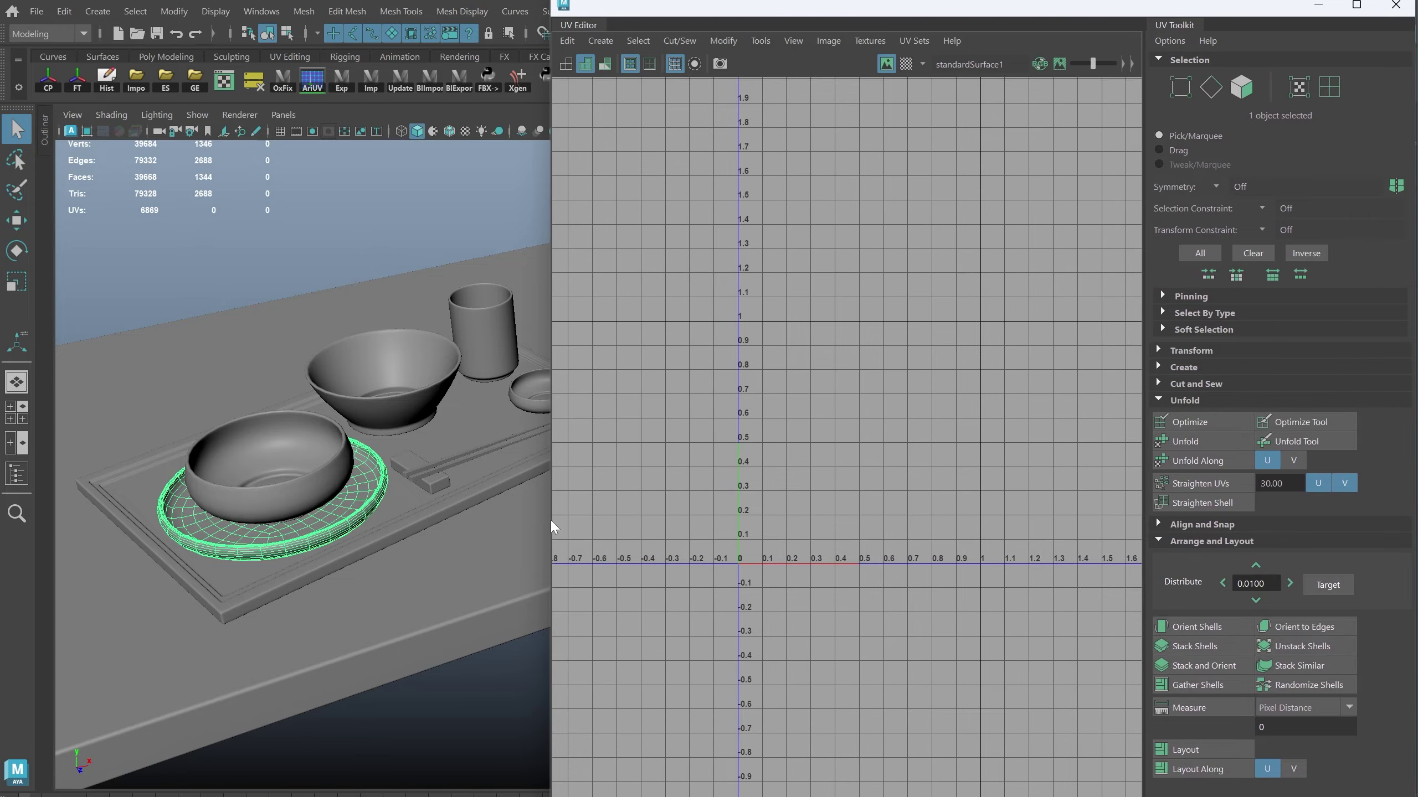
# Give the plate a planar UV projection, cut along a rim edge, and unfold the bottom shell.
pyautogui.moveTo(553, 527); pyautogui.dragTo(491, 527)
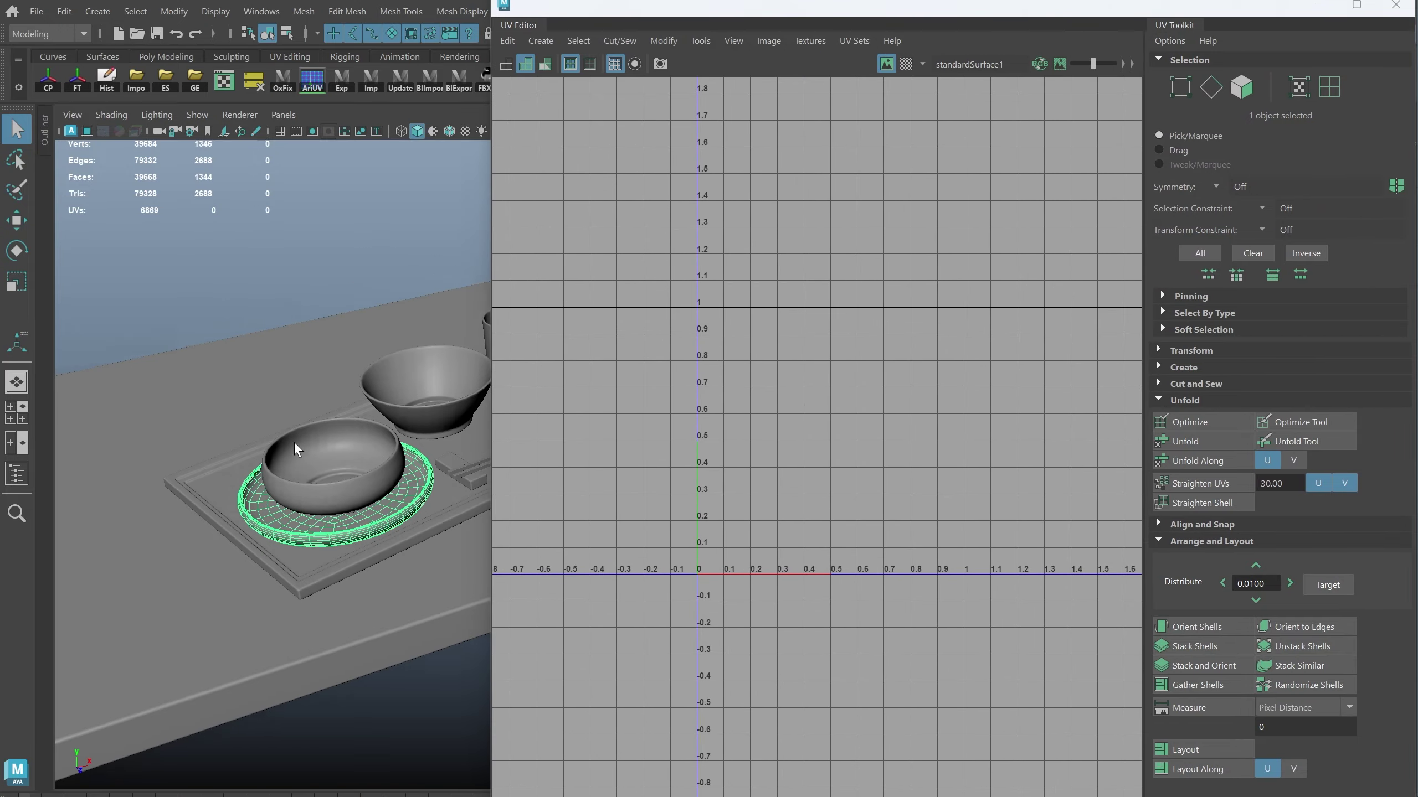
pyautogui.click(536, 553)
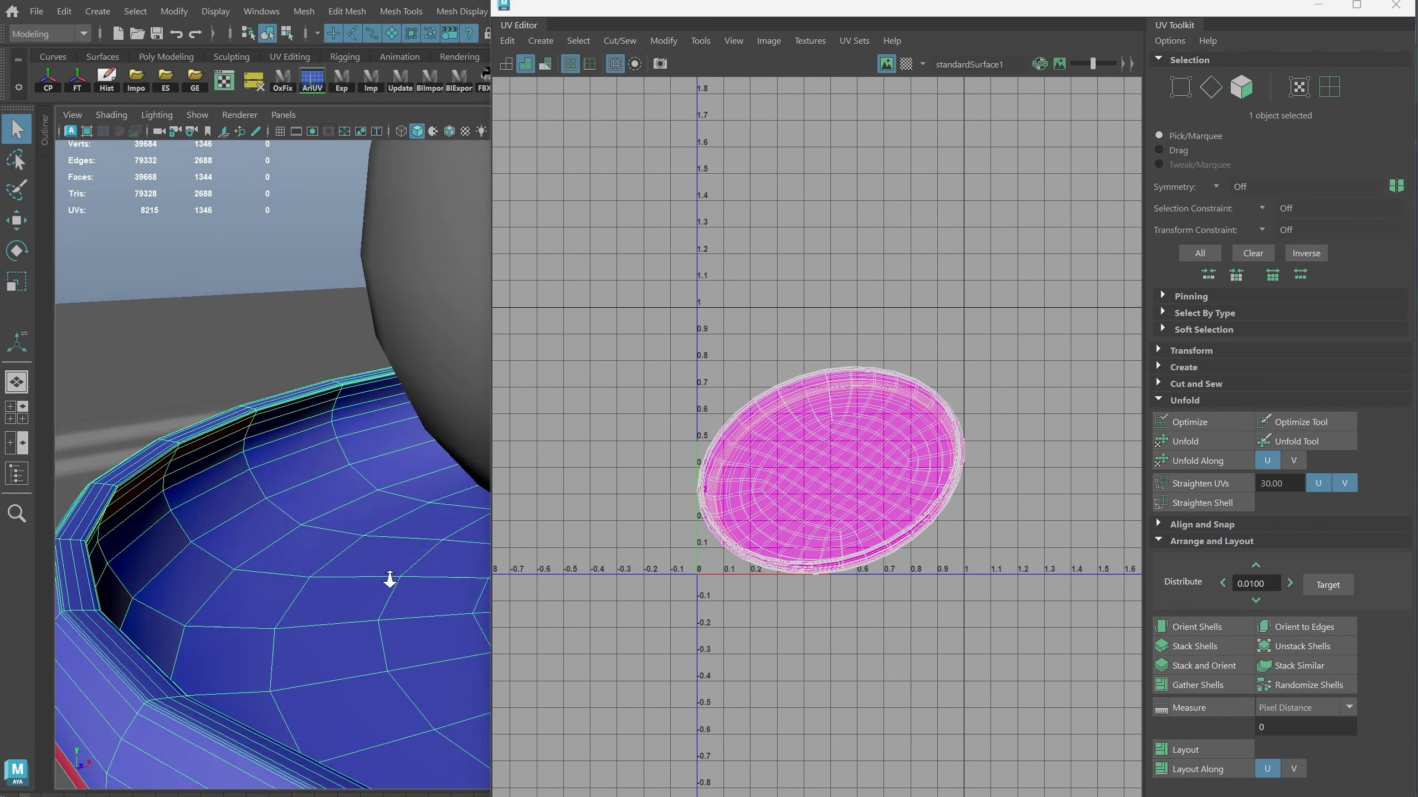
pyautogui.scroll(10, 389, 580)
pyautogui.press('F10')
pyautogui.click(266, 462)
pyautogui.click(639, 419)
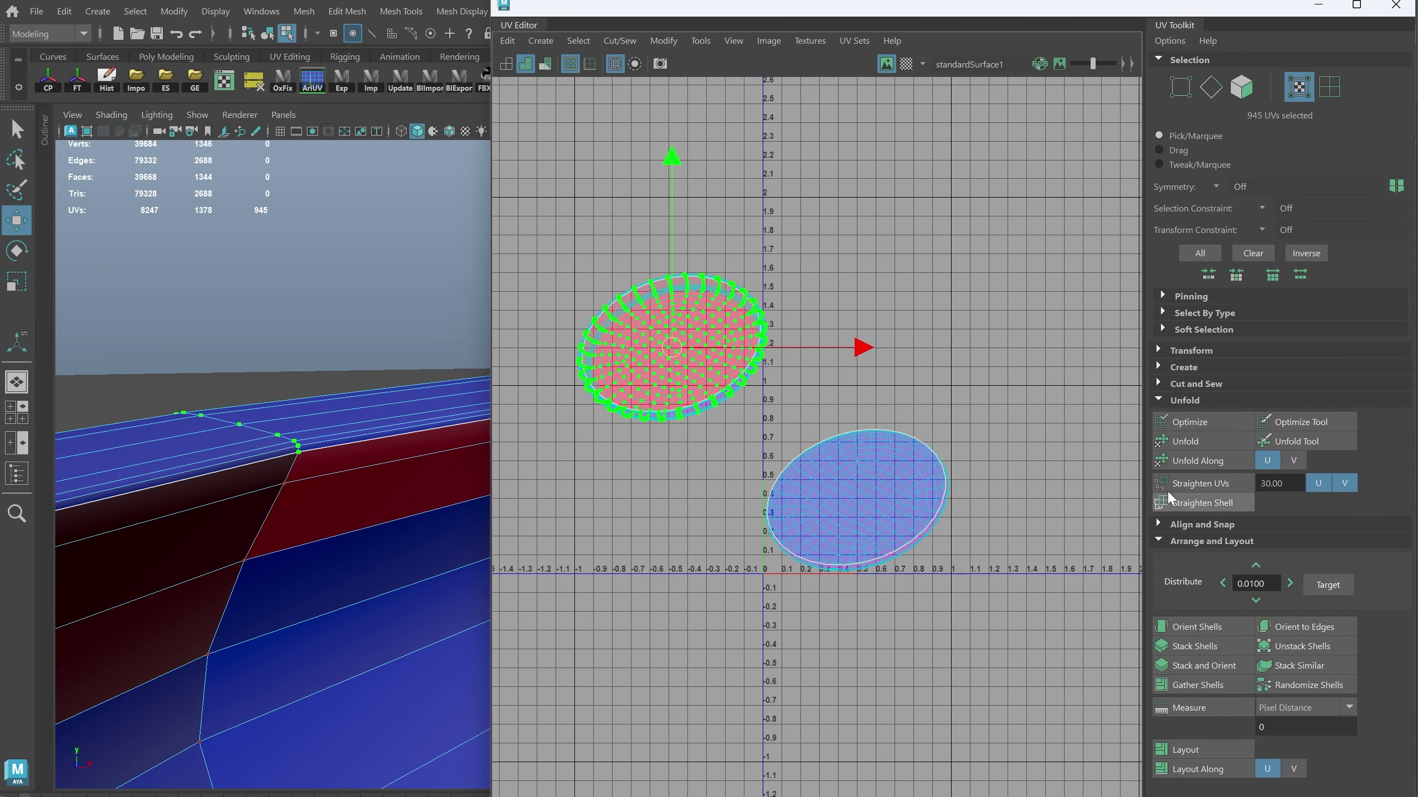
pyautogui.click(1199, 463)
# Select two edge loops around the plate rim and cut the UVs along them.
pyautogui.keyDown('alt'); pyautogui.moveTo(310, 562); pyautogui.dragTo(278, 589); pyautogui.keyUp('alt')
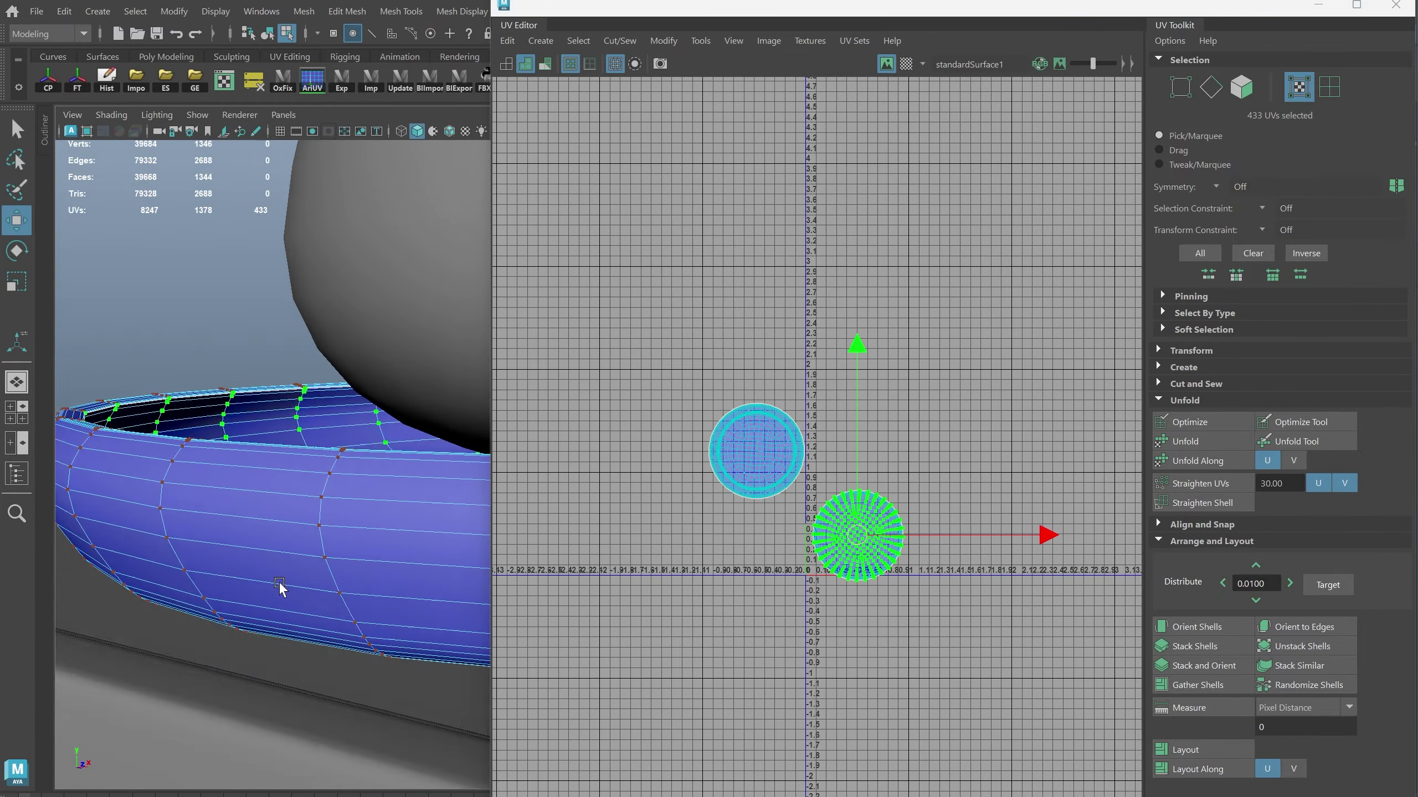
pyautogui.press('F8')
pyautogui.scroll(5, 243, 475)
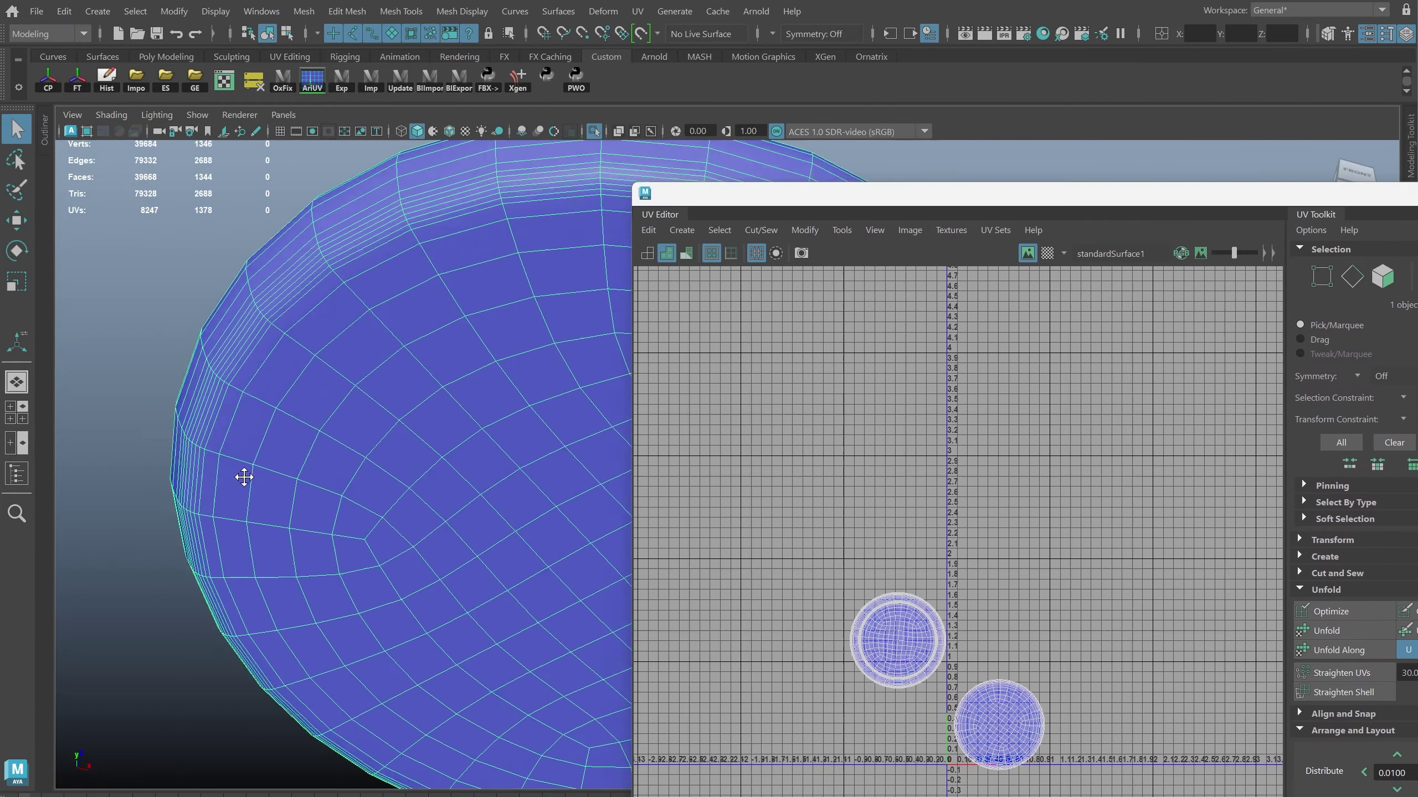
pyautogui.doubleClick(522, 374)
pyautogui.keyDown('shift'); pyautogui.moveTo(371, 416); pyautogui.dragTo(279, 446, button='right'); pyautogui.keyUp('shift')
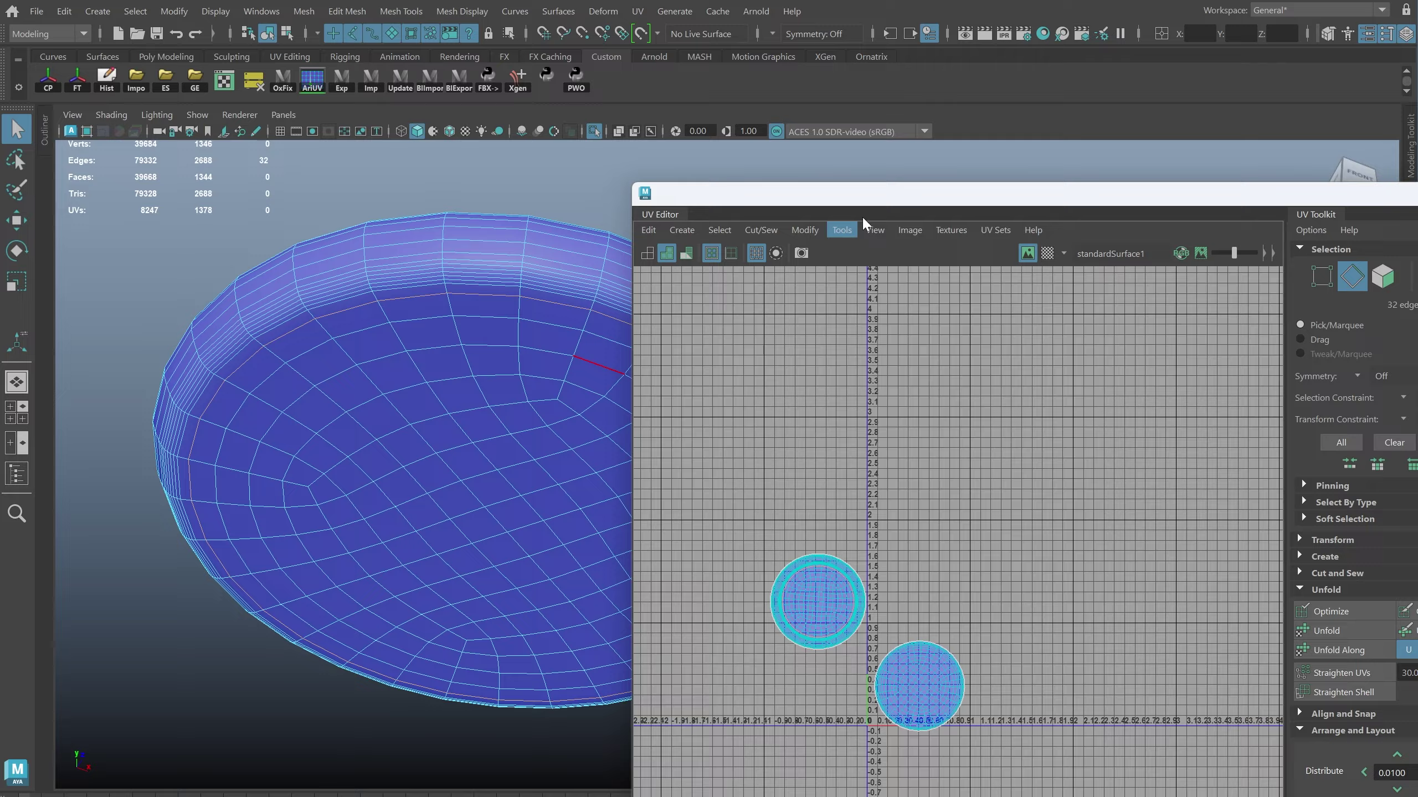
pyautogui.moveTo(862, 215); pyautogui.dragTo(132, 61)
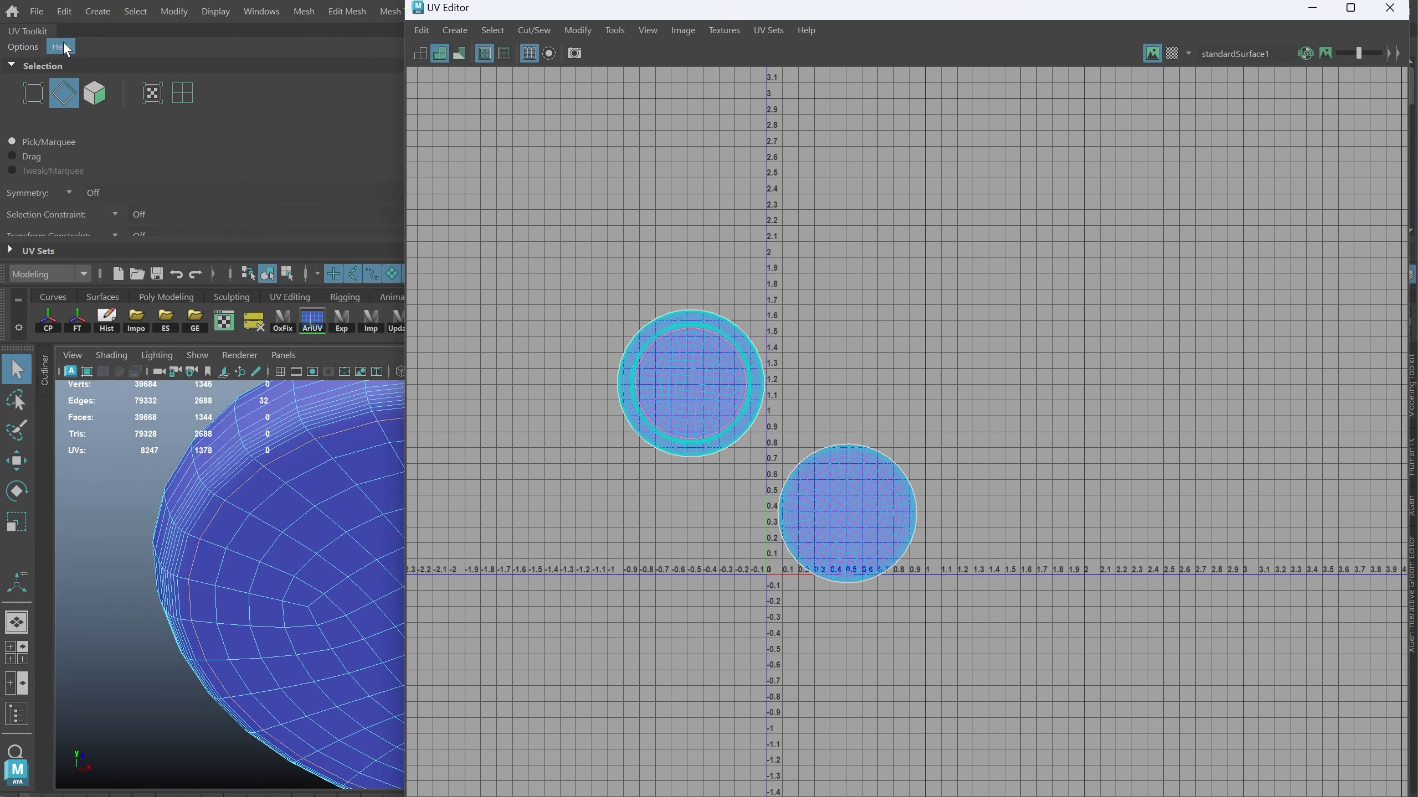
pyautogui.moveTo(1371, 161); pyautogui.dragTo(1392, 138)
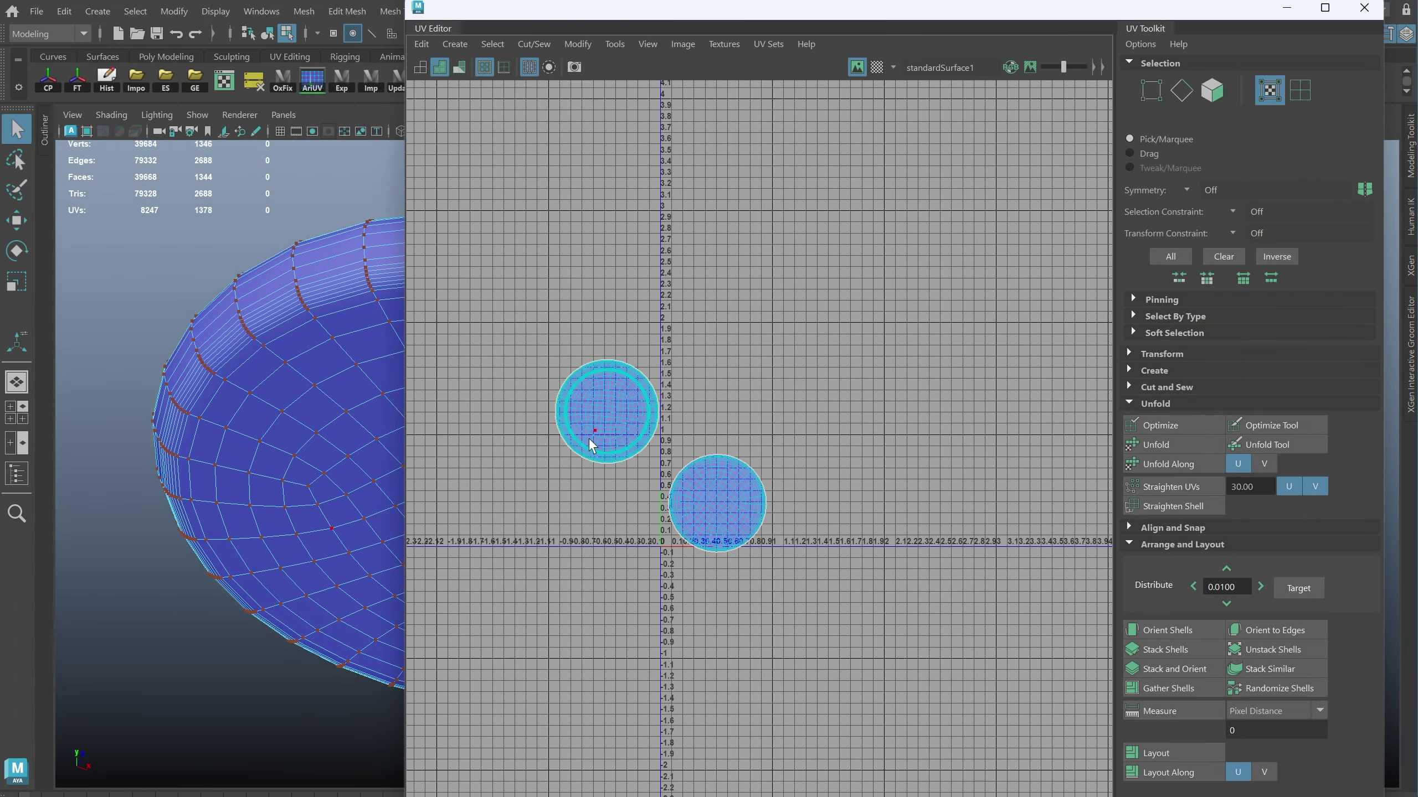
pyautogui.keyDown('shift'); pyautogui.doubleClick(207, 319); pyautogui.keyUp('shift')
pyautogui.press('w')
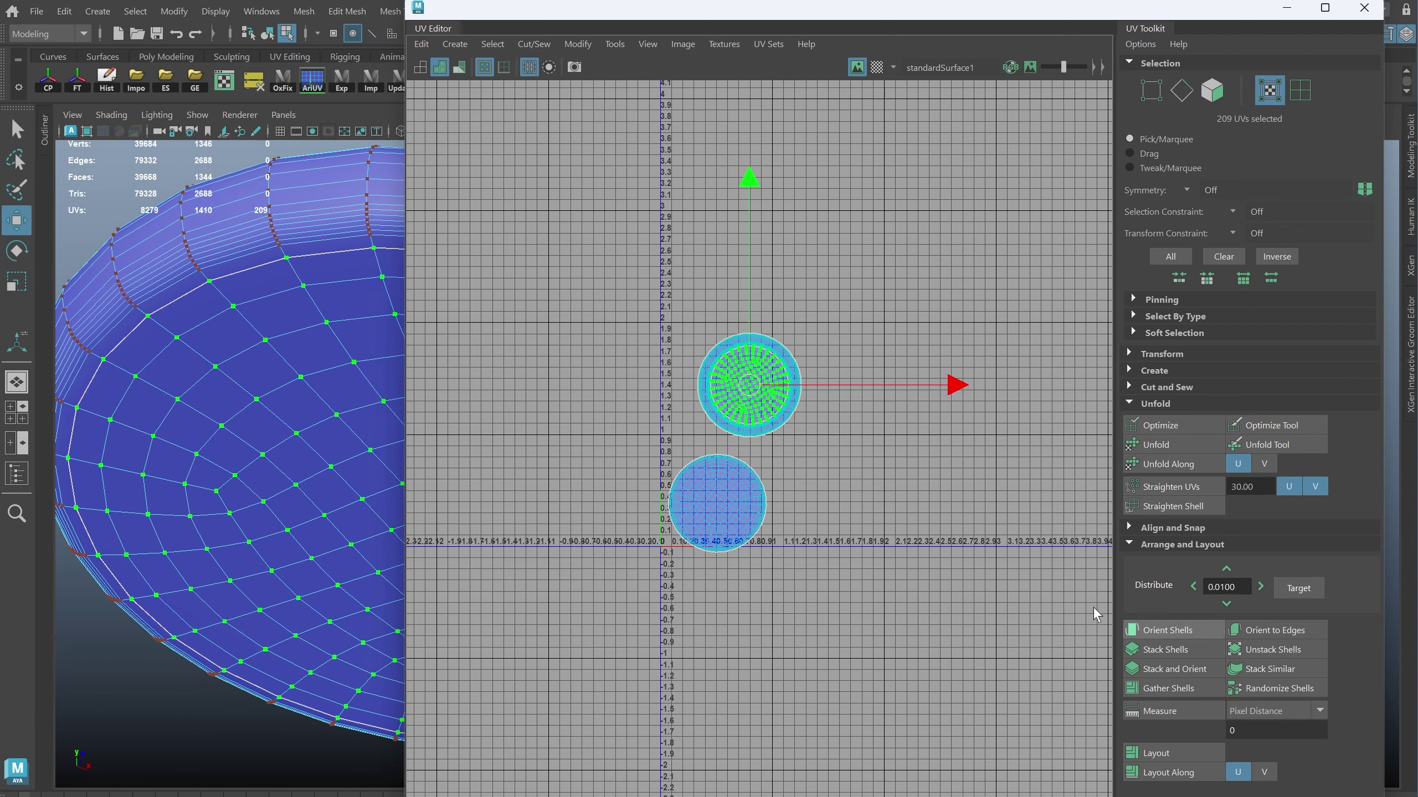
# Unfold the ring-shaped rim shell and straighten it into a horizontal strip.
pyautogui.scroll(8, 699, 433)
pyautogui.scroll(-5, 696, 425)
pyautogui.keyDown('shift'); pyautogui.moveTo(791, 538); pyautogui.dragTo(771, 577, button='right'); pyautogui.keyUp('shift')
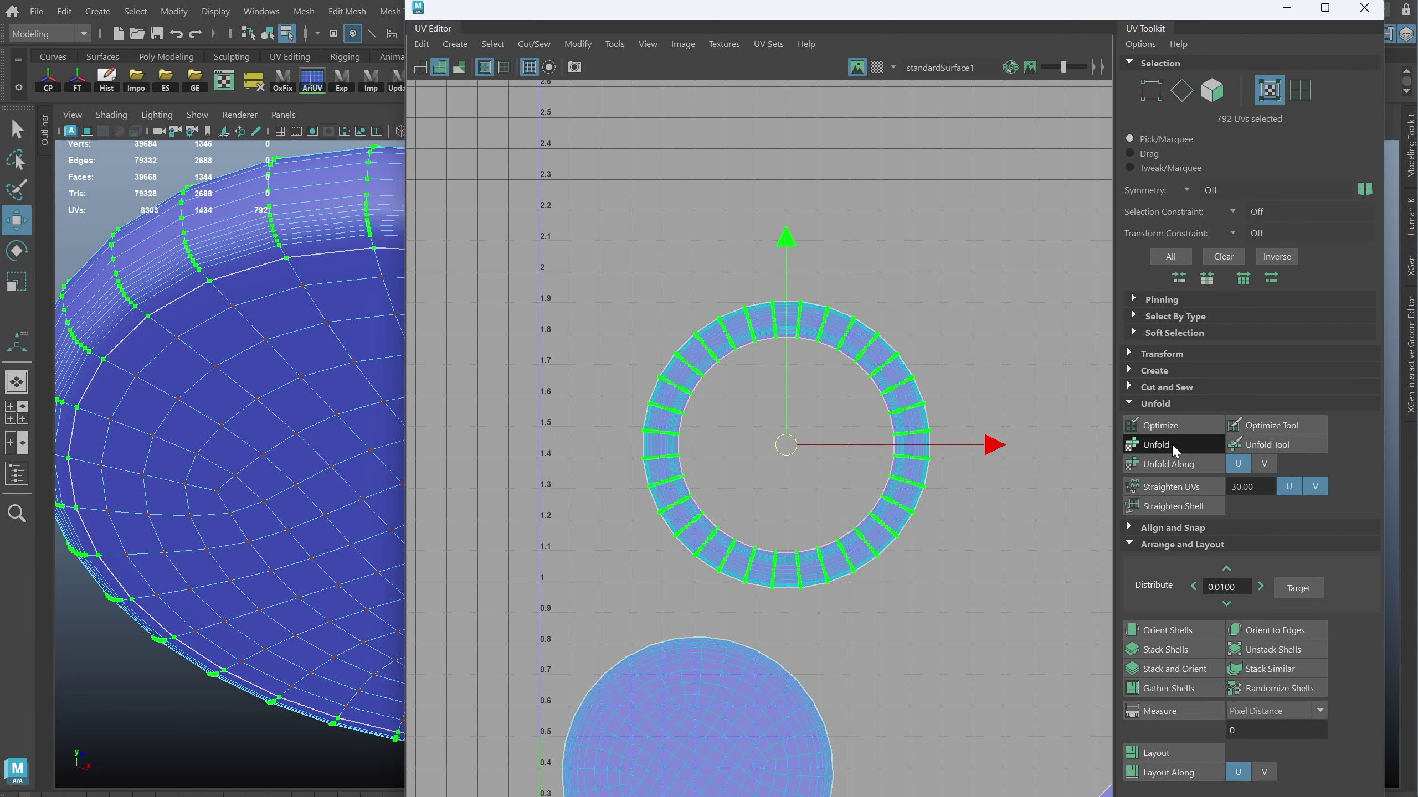
pyautogui.click(1172, 444)
pyautogui.press('e')
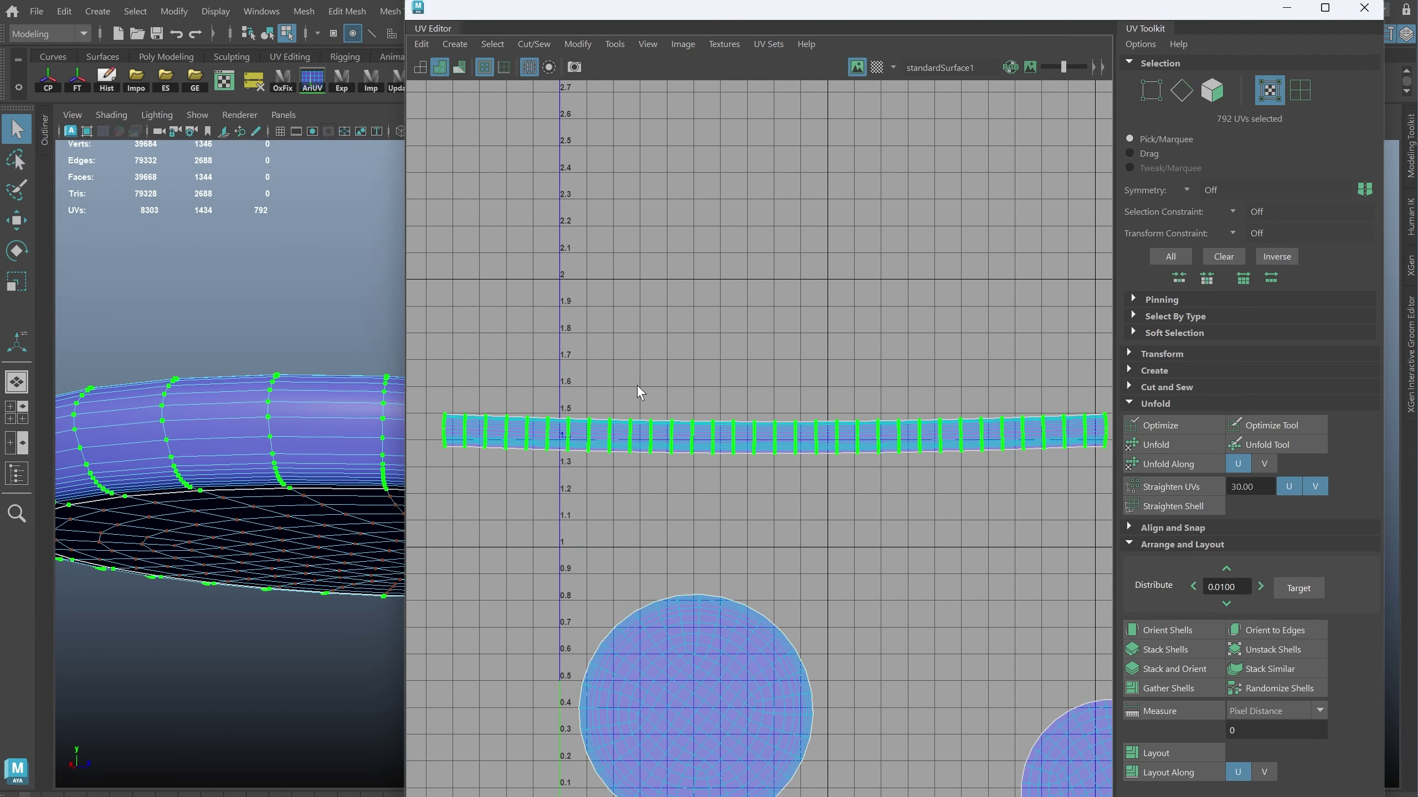
pyautogui.click(787, 474)
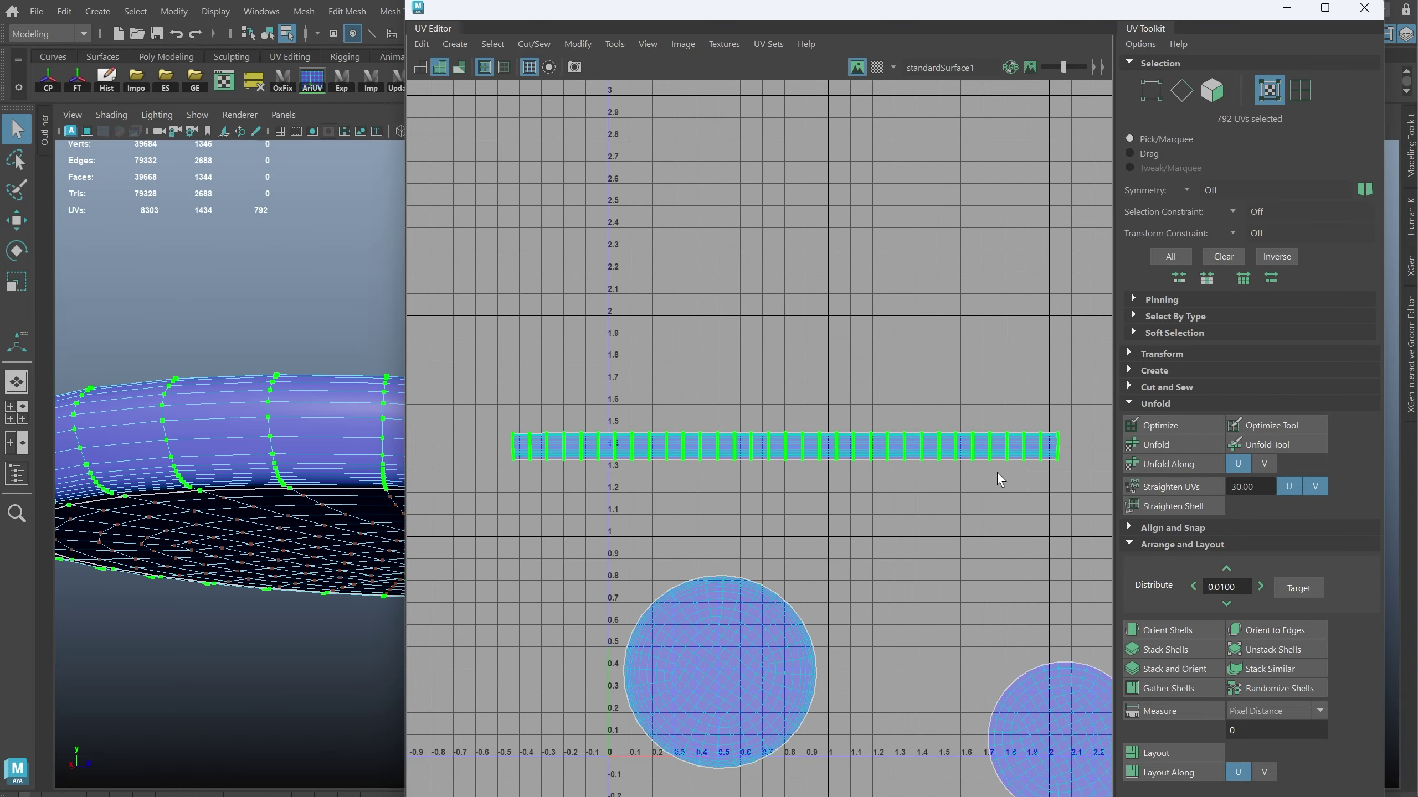
pyautogui.press('F8')
pyautogui.keyDown('alt'); pyautogui.moveTo(317, 442); pyautogui.dragTo(581, 422); pyautogui.keyUp('alt')
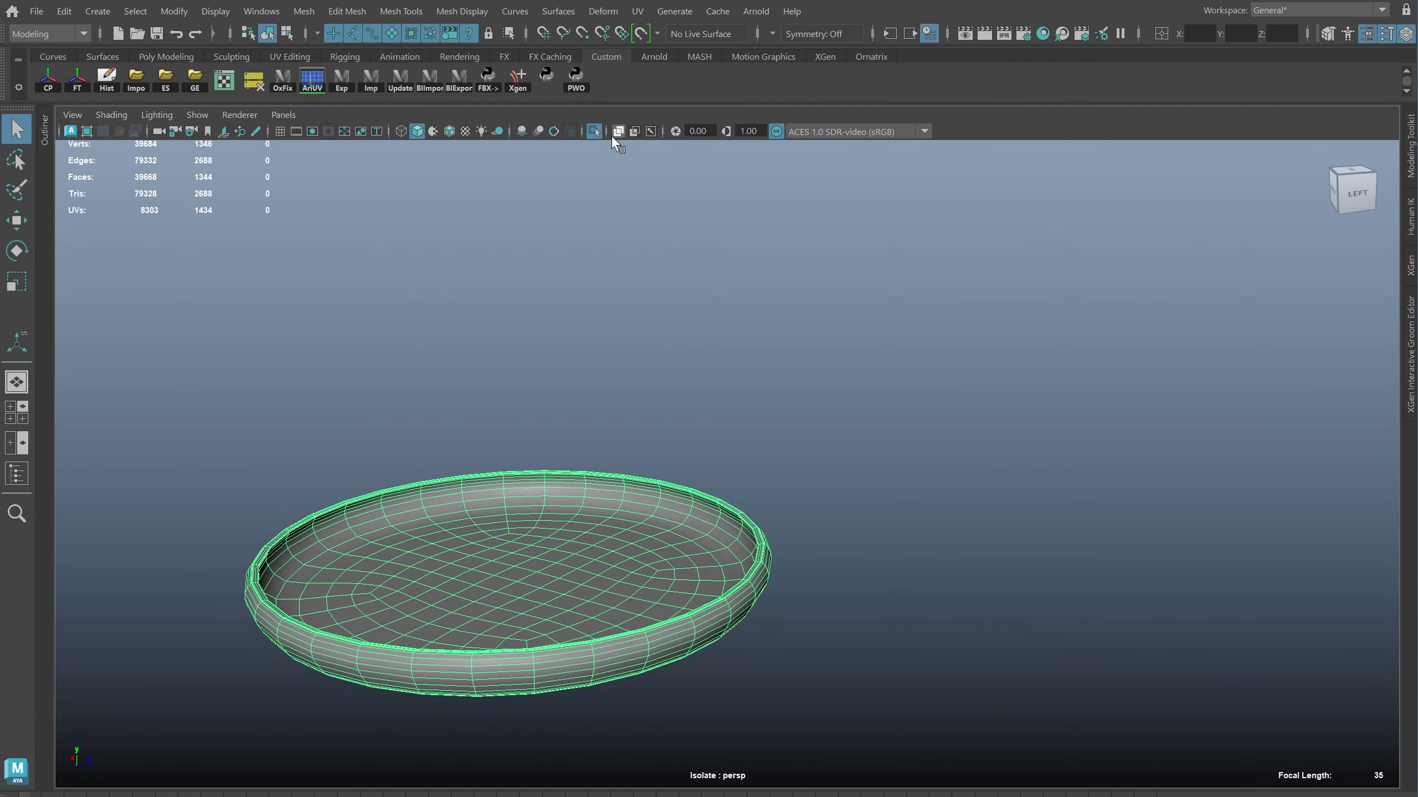
pyautogui.hotkey('ctrl', '1')
# Isolate the large bowl and apply a UV projection to it.
pyautogui.moveTo(624, 196)
pyautogui.keyDown('alt'); pyautogui.mouseDown()
pyautogui.moveTo(459, 253)
pyautogui.moveTo(541, 447)
pyautogui.mouseUp(); pyautogui.keyUp('alt')
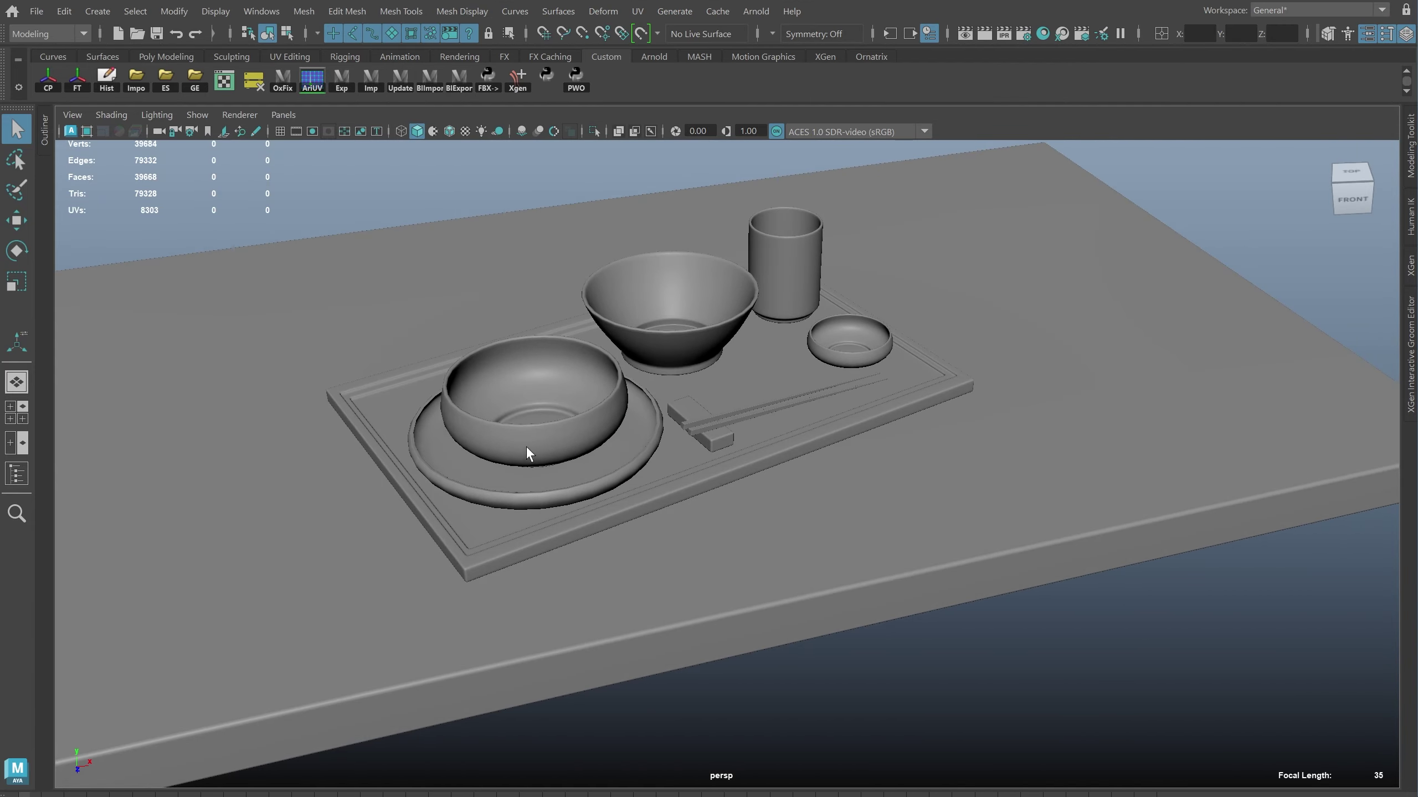
pyautogui.click(528, 481)
pyautogui.click(720, 420)
pyautogui.press('f')
pyautogui.hotkey('ctrl', '1')
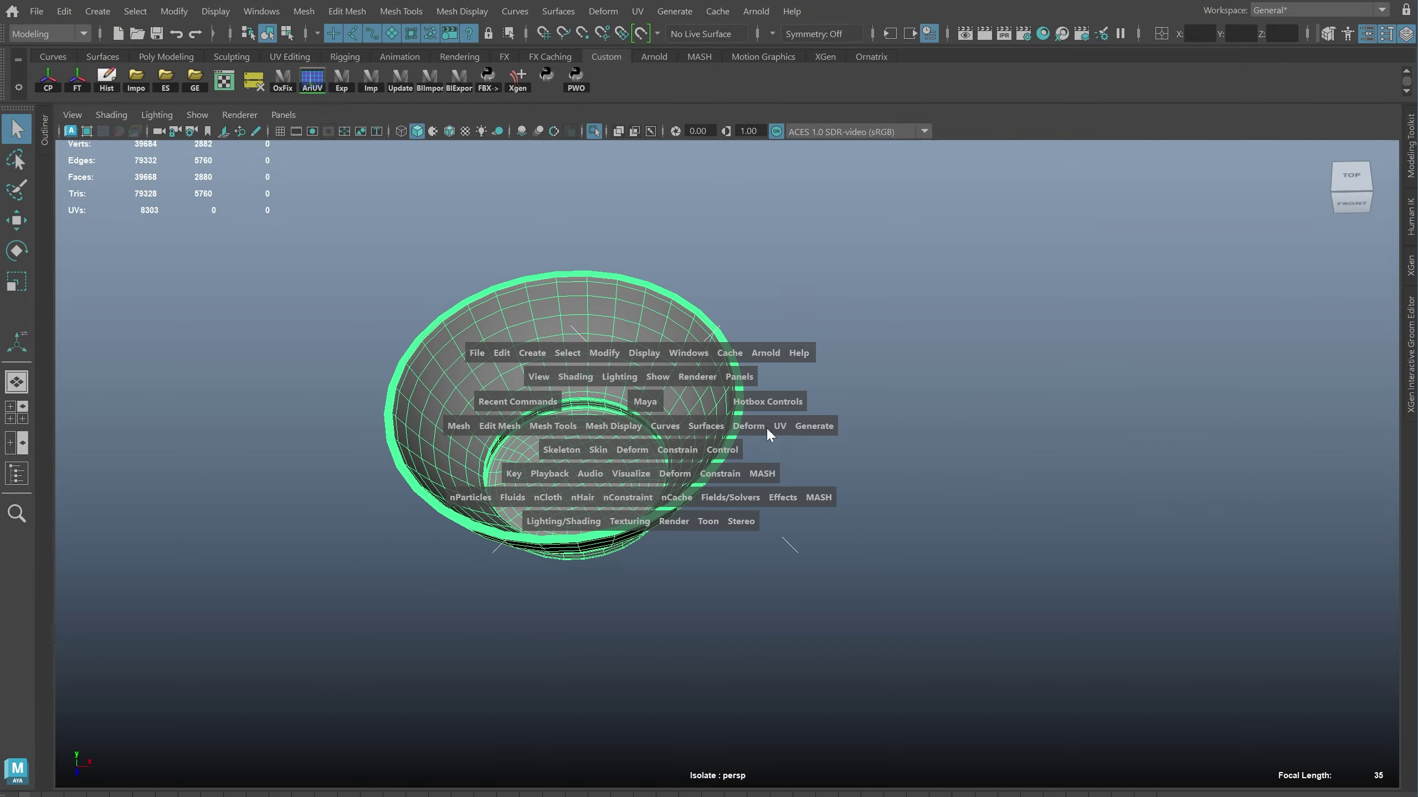
pyautogui.moveTo(769, 434); pyautogui.dragTo(820, 558)
pyautogui.scroll(5, 690, 516)
pyautogui.keyDown('alt'); pyautogui.moveTo(895, 459); pyautogui.dragTo(577, 271); pyautogui.keyUp('alt')
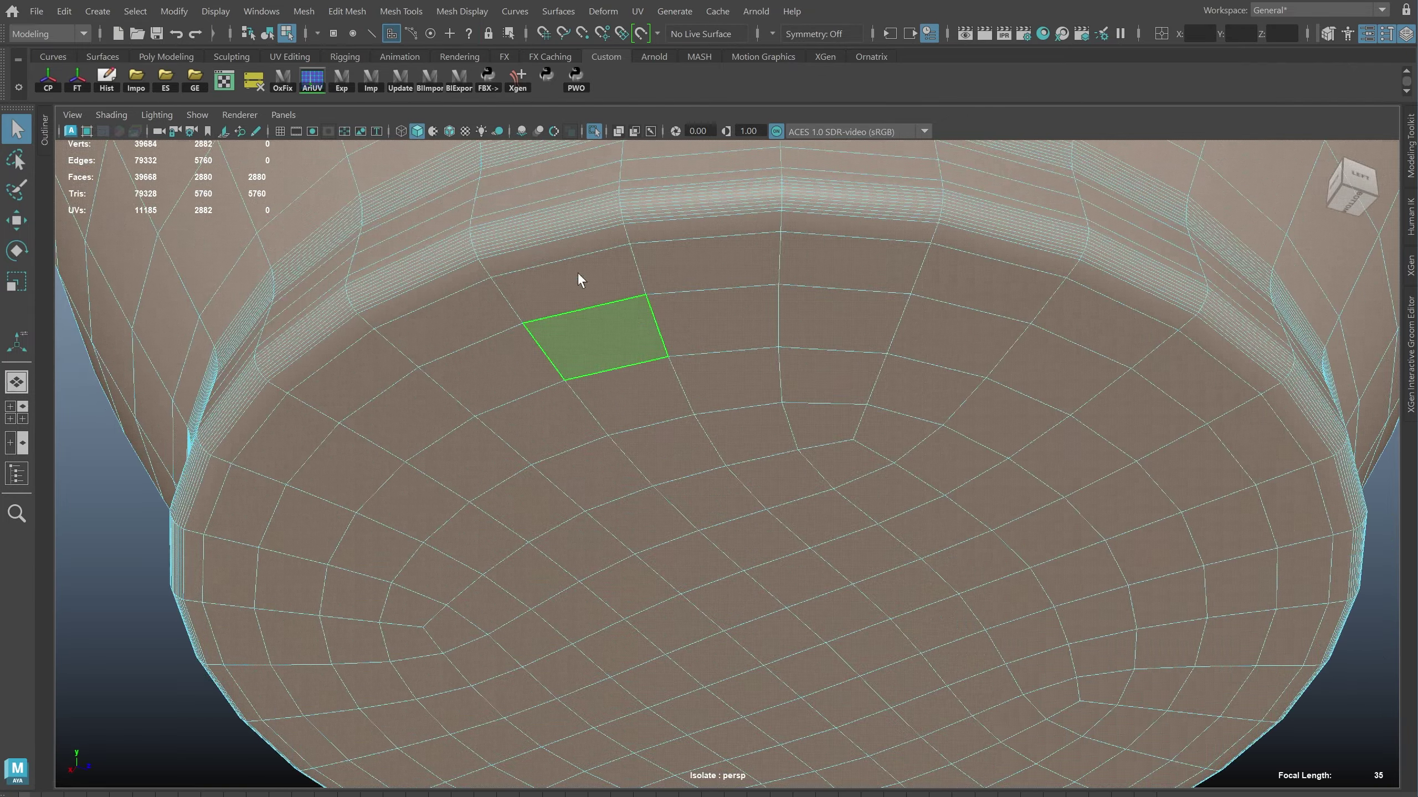
# Move the bowl's base disk shell away from the other UVs and select the wall shell.
pyautogui.moveTo(665, 443); pyautogui.dragTo(687, 424, button='right')
pyautogui.click(829, 474)
pyautogui.moveTo(830, 474); pyautogui.dragTo(545, 762)
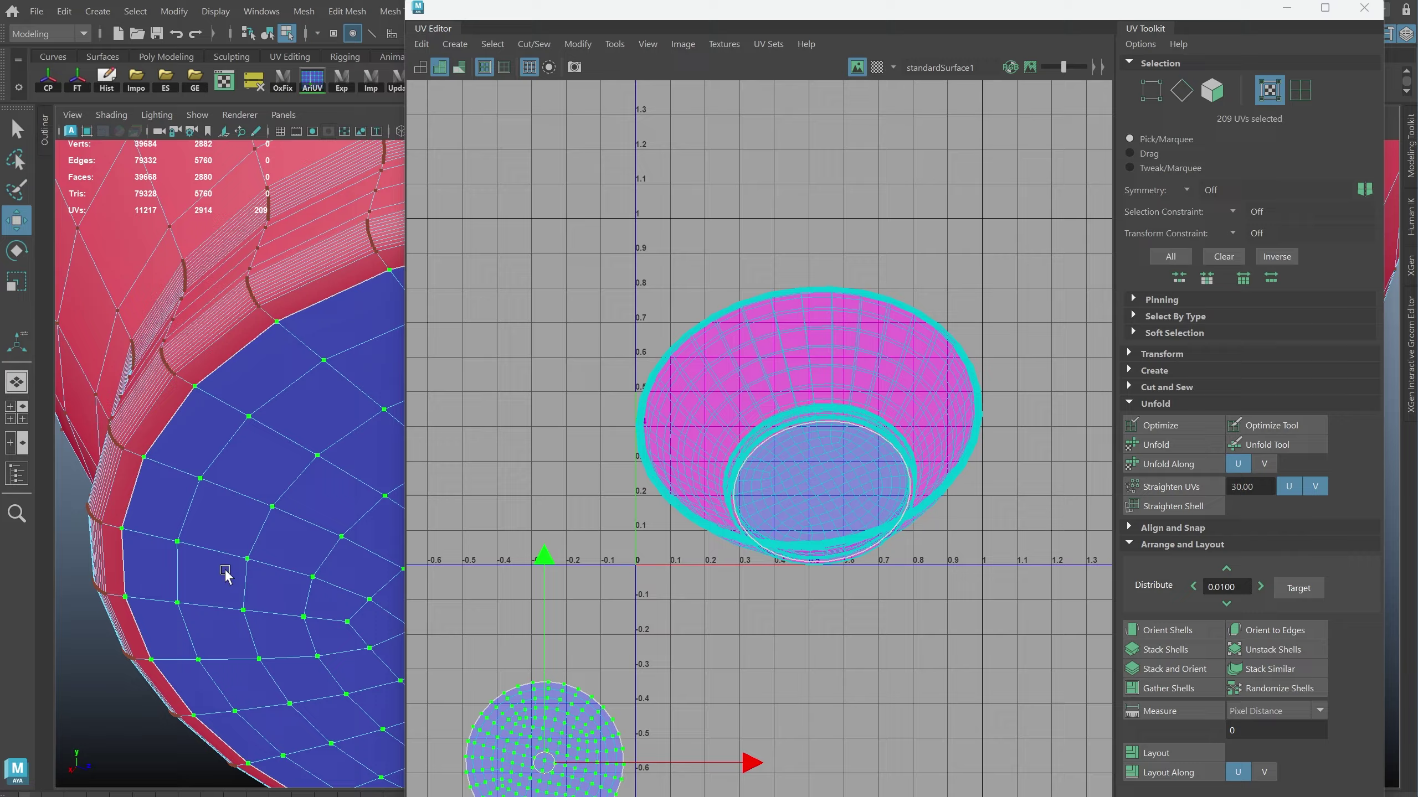
pyautogui.keyDown('alt'); pyautogui.moveTo(225, 572); pyautogui.dragTo(372, 567); pyautogui.keyUp('alt')
pyautogui.click(247, 522)
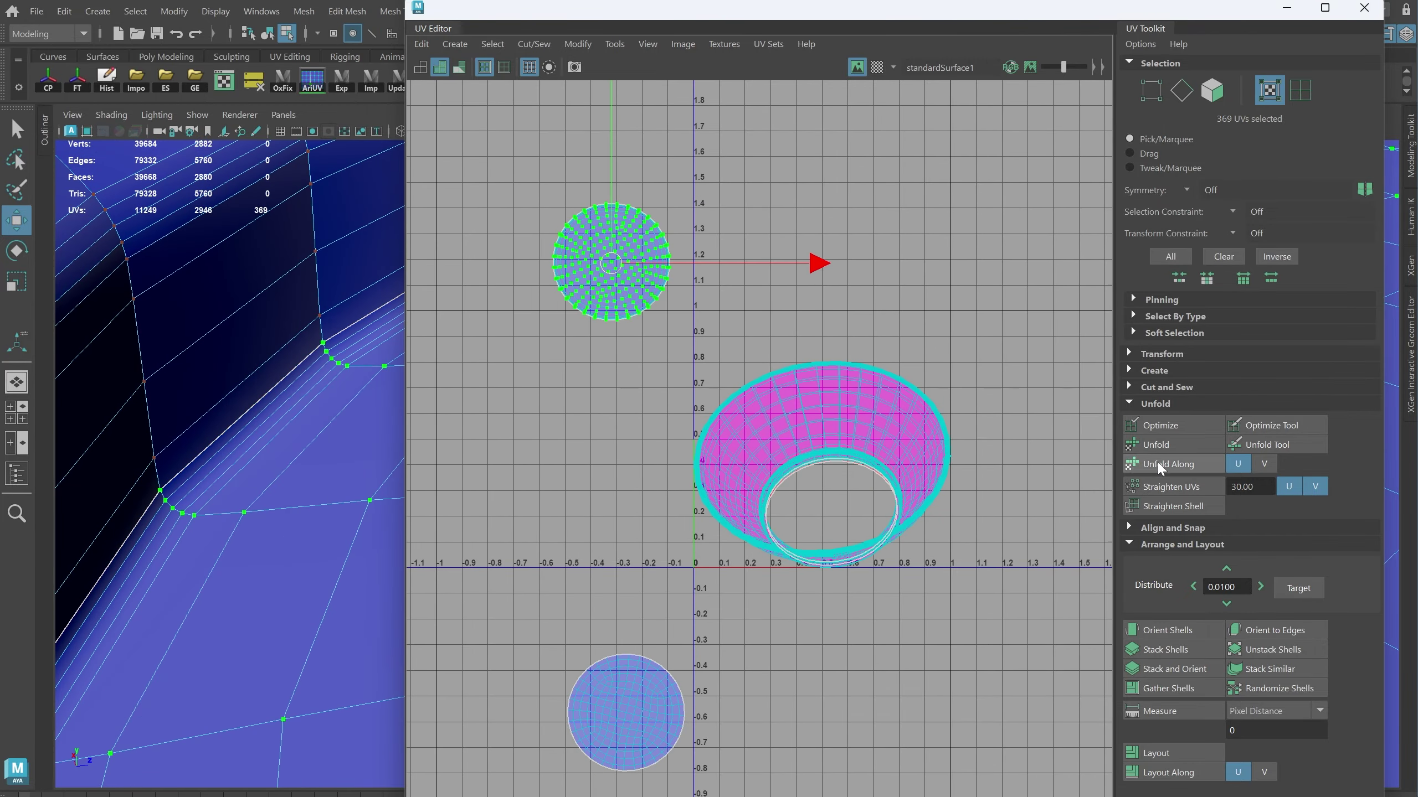
pyautogui.scroll(-5, 175, 456)
pyautogui.scroll(5, 339, 553)
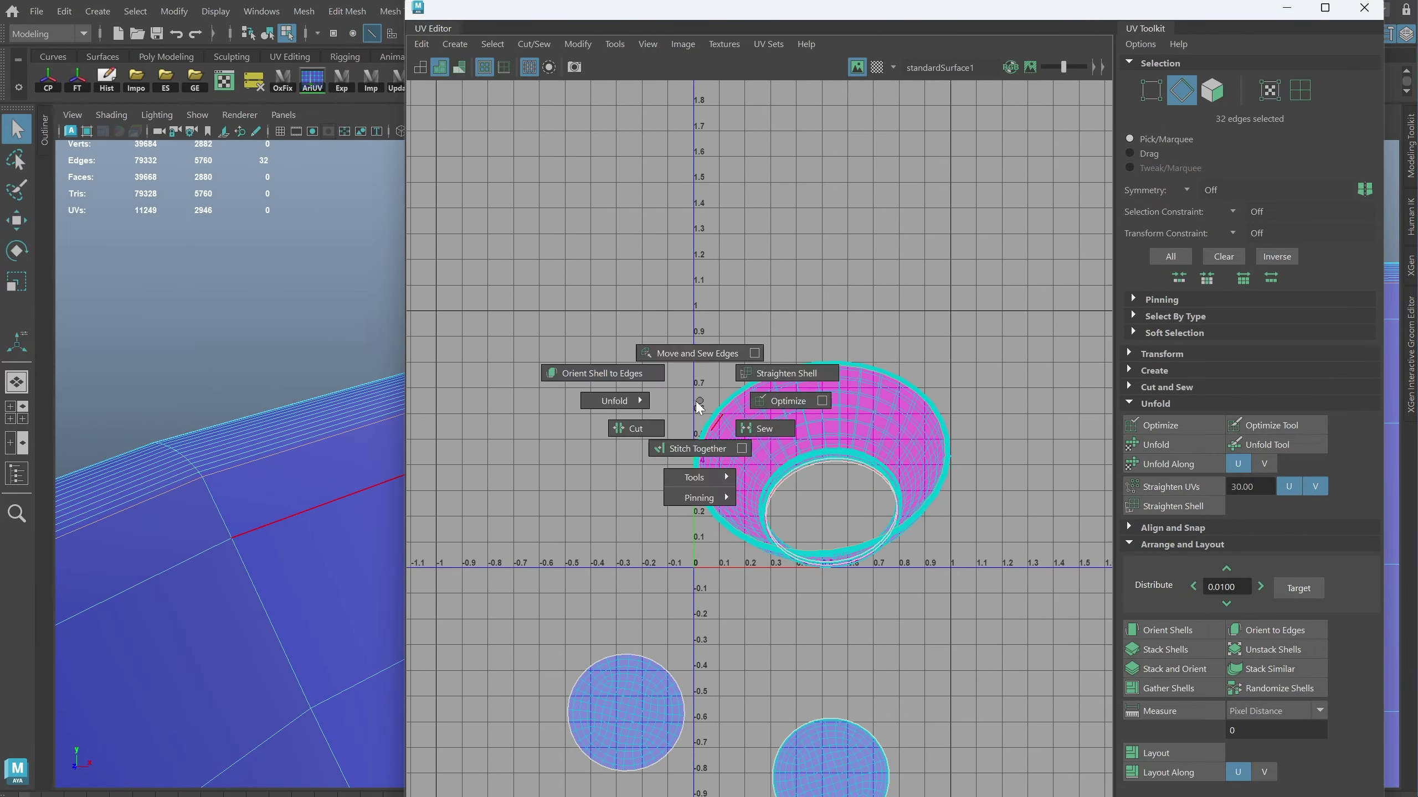
pyautogui.click(233, 537)
pyautogui.scroll(5, 643, 317)
pyautogui.scroll(-5, 753, 507)
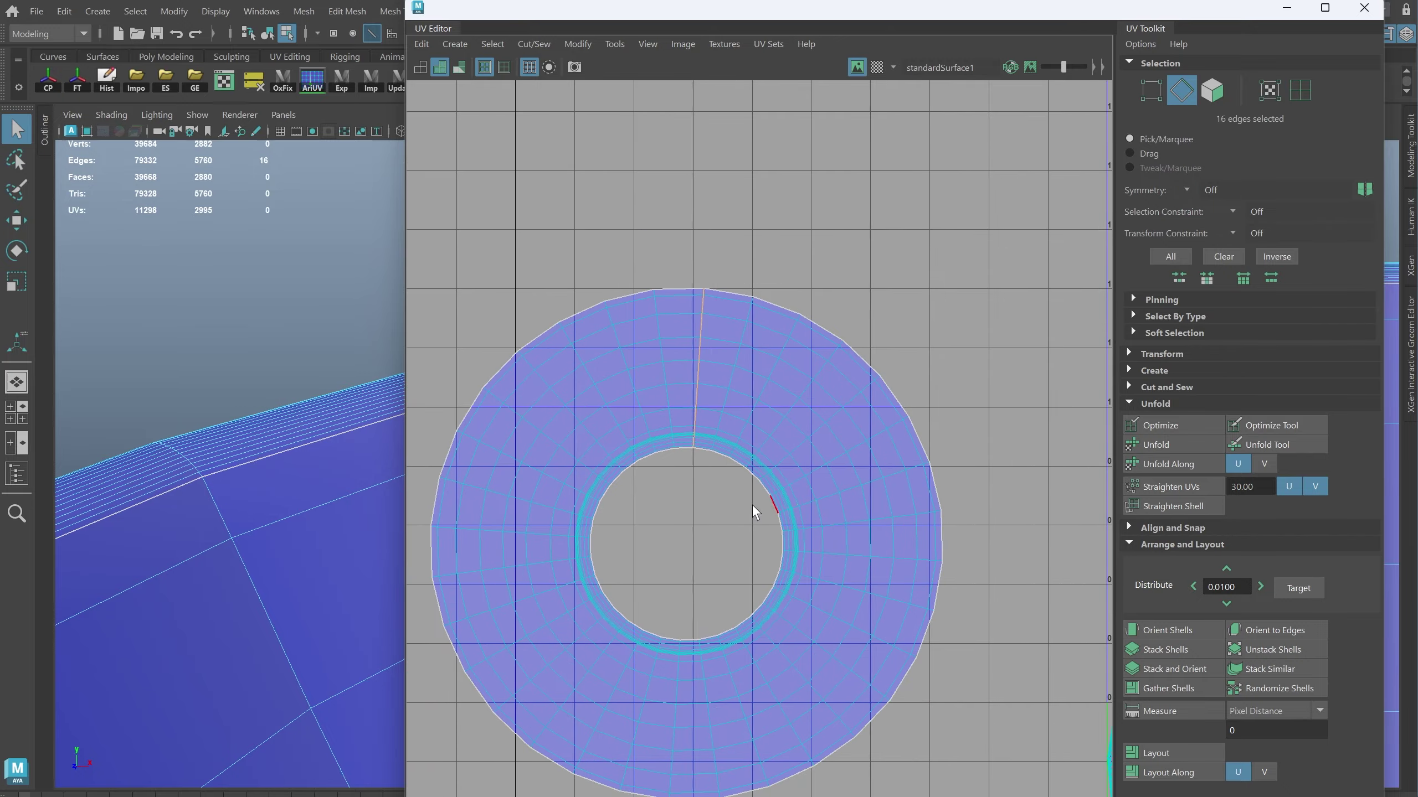
pyautogui.scroll(-2, 715, 573)
# Move the rectangular side shell aside and select an edge loop on the ring shell.
pyautogui.press('w')
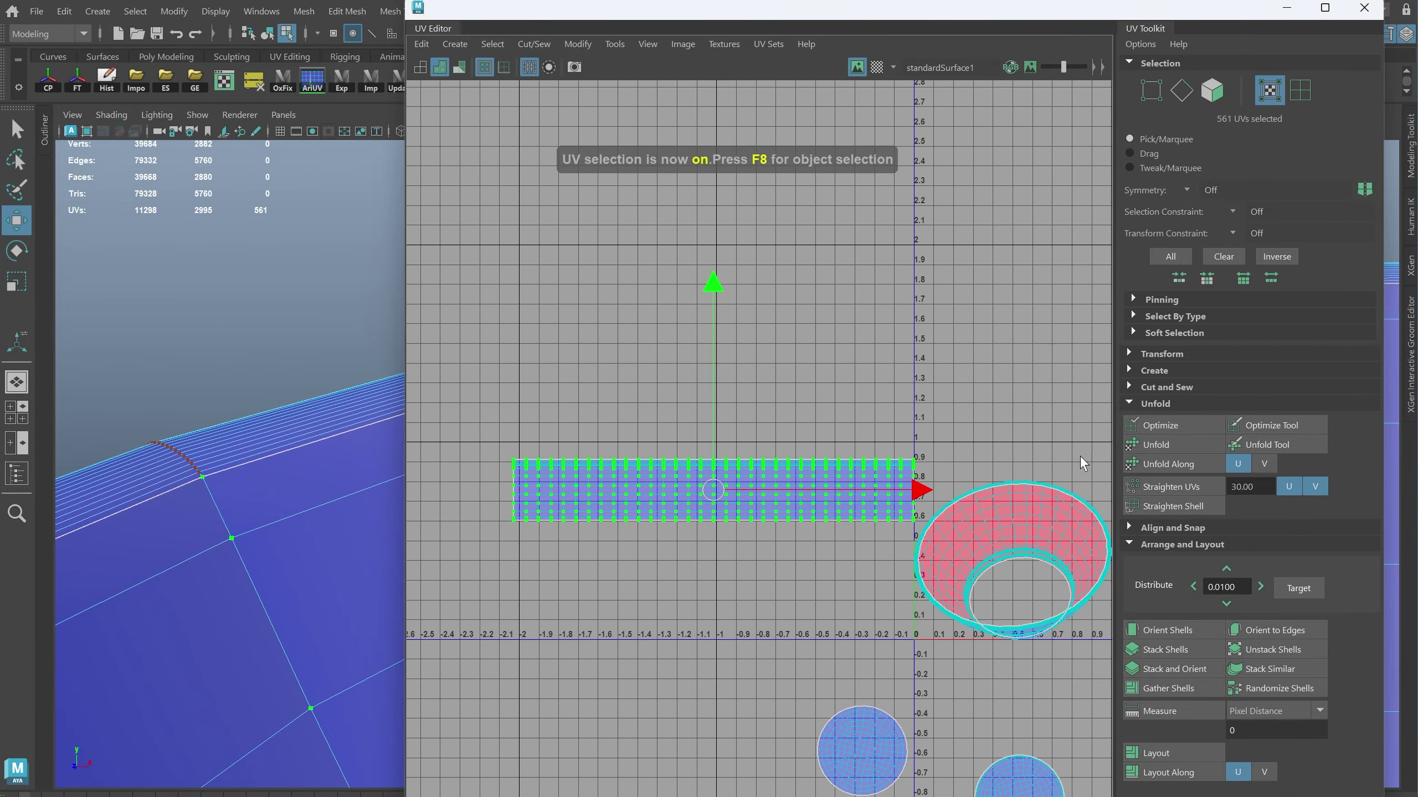
pyautogui.moveTo(708, 508); pyautogui.dragTo(629, 574)
pyautogui.click(291, 671)
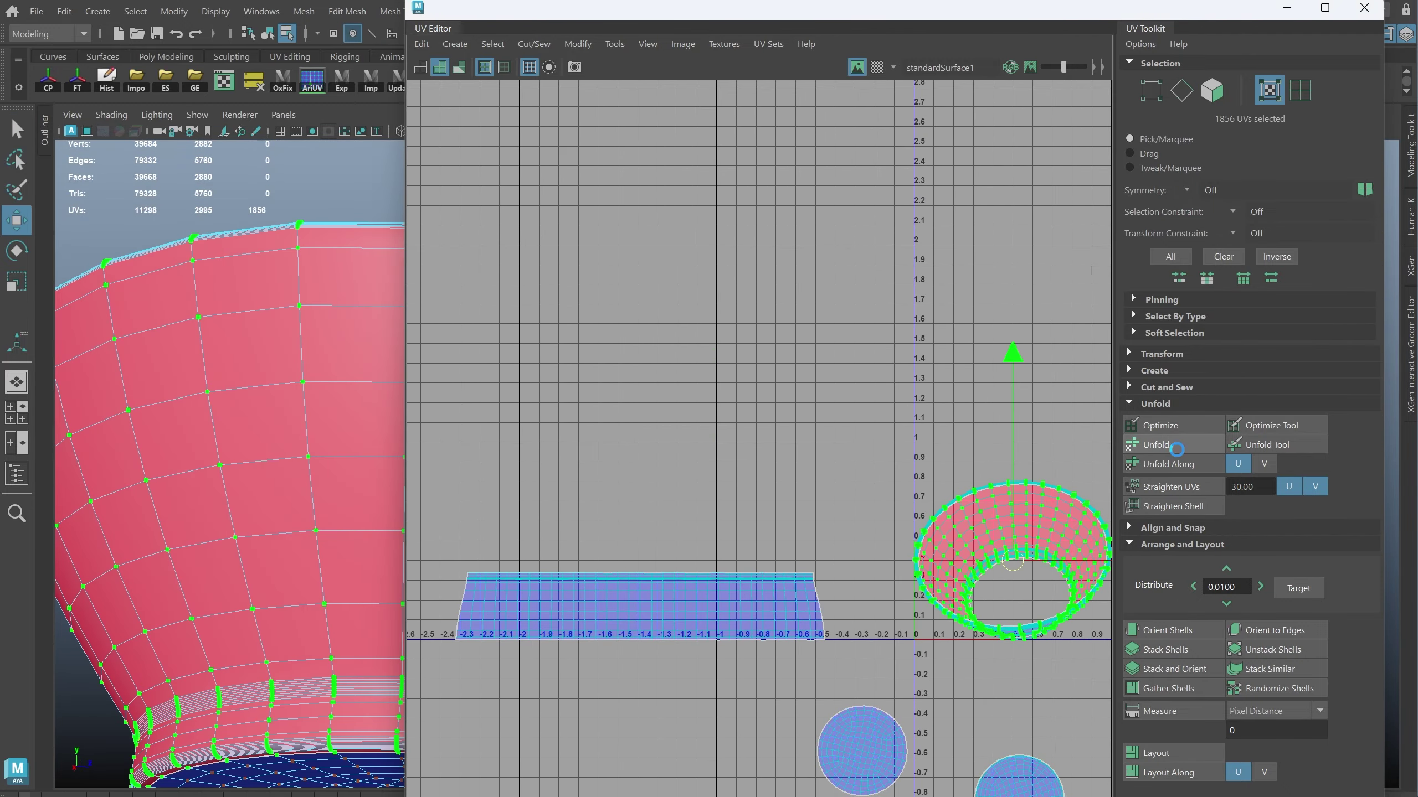
pyautogui.scroll(5, 249, 673)
pyautogui.press('q')
pyautogui.doubleClick(357, 507)
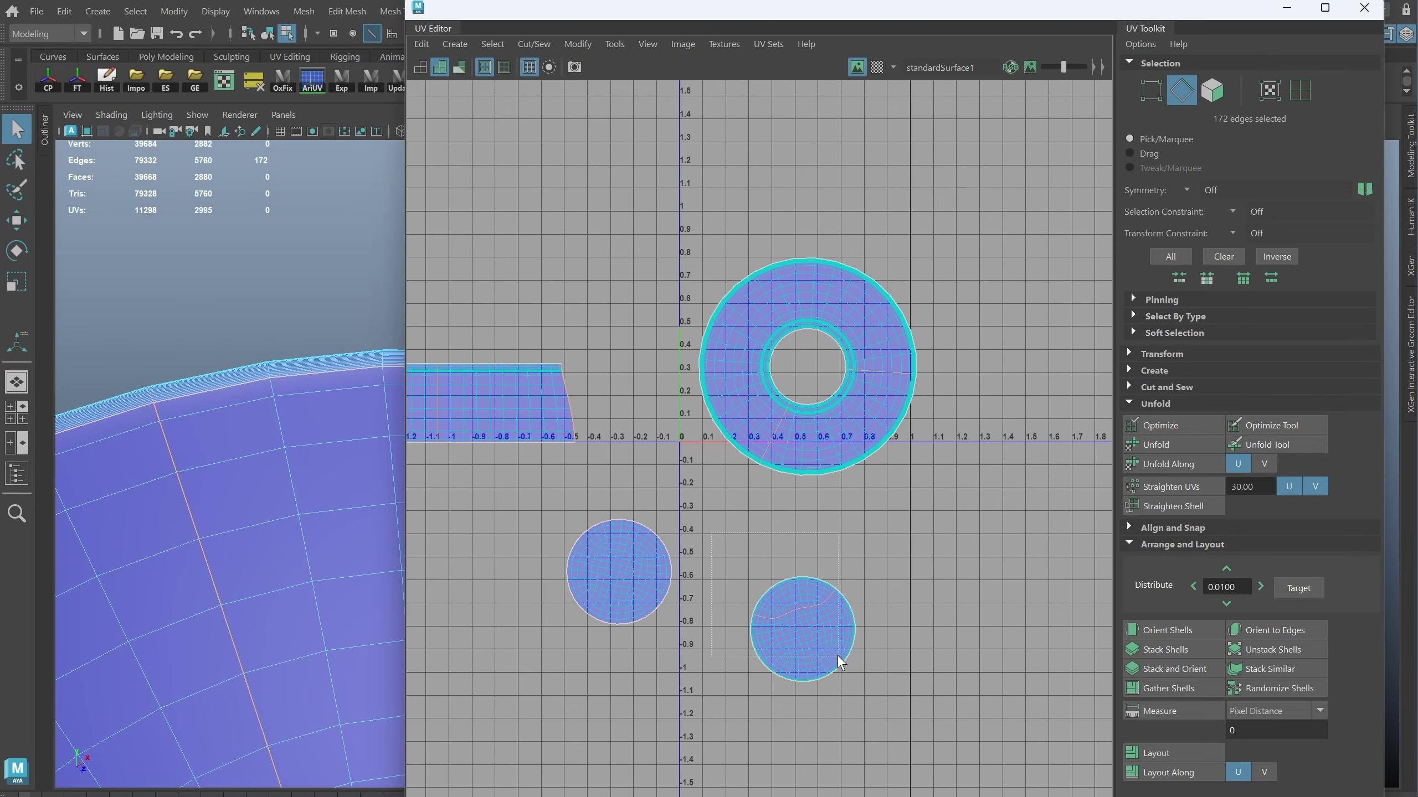
pyautogui.scroll(-2, 601, 603)
# Cut the ring shell open along that loop and unfold it flat.
pyautogui.press('f')
pyautogui.scroll(-3, 192, 497)
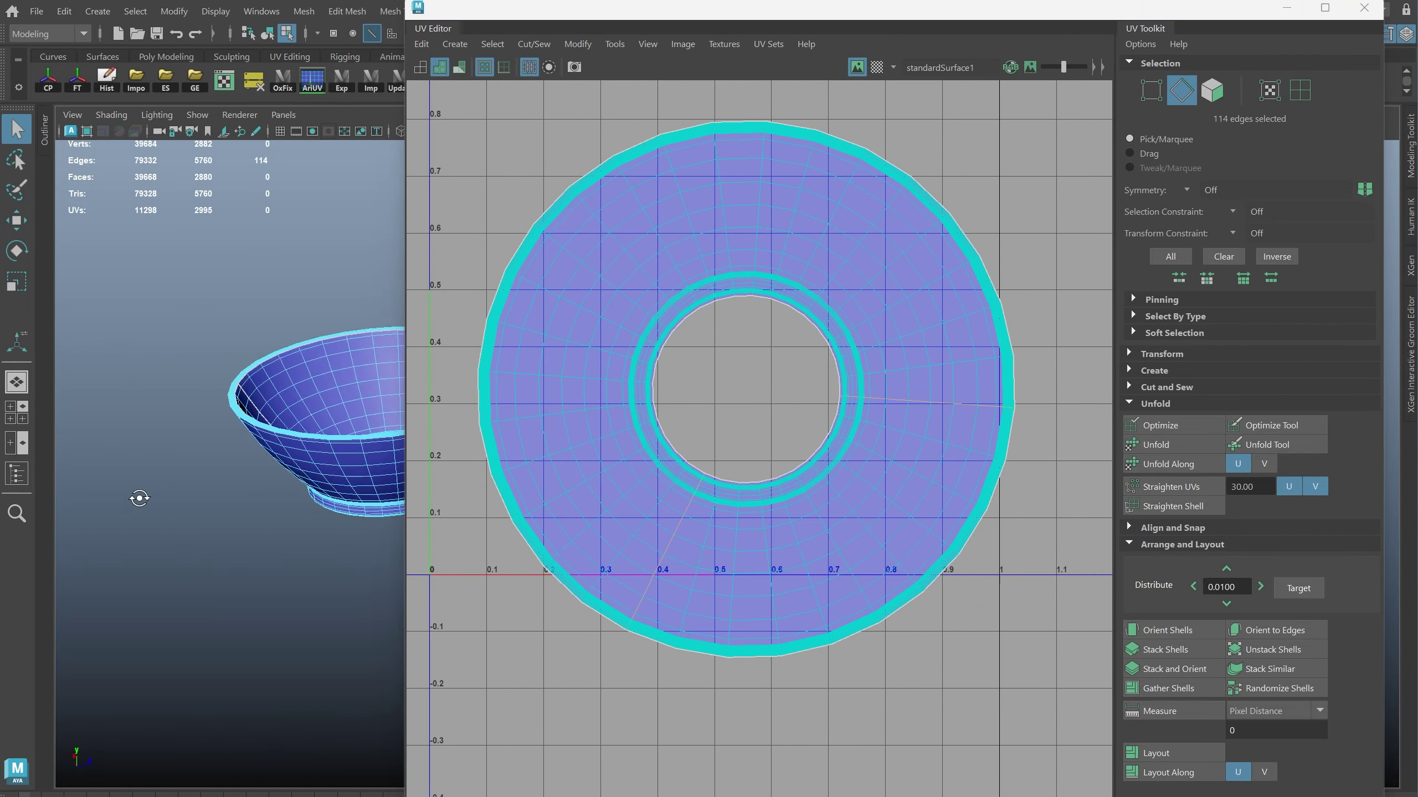
pyautogui.keyDown('alt'); pyautogui.moveTo(139, 496); pyautogui.dragTo(276, 642); pyautogui.keyUp('alt')
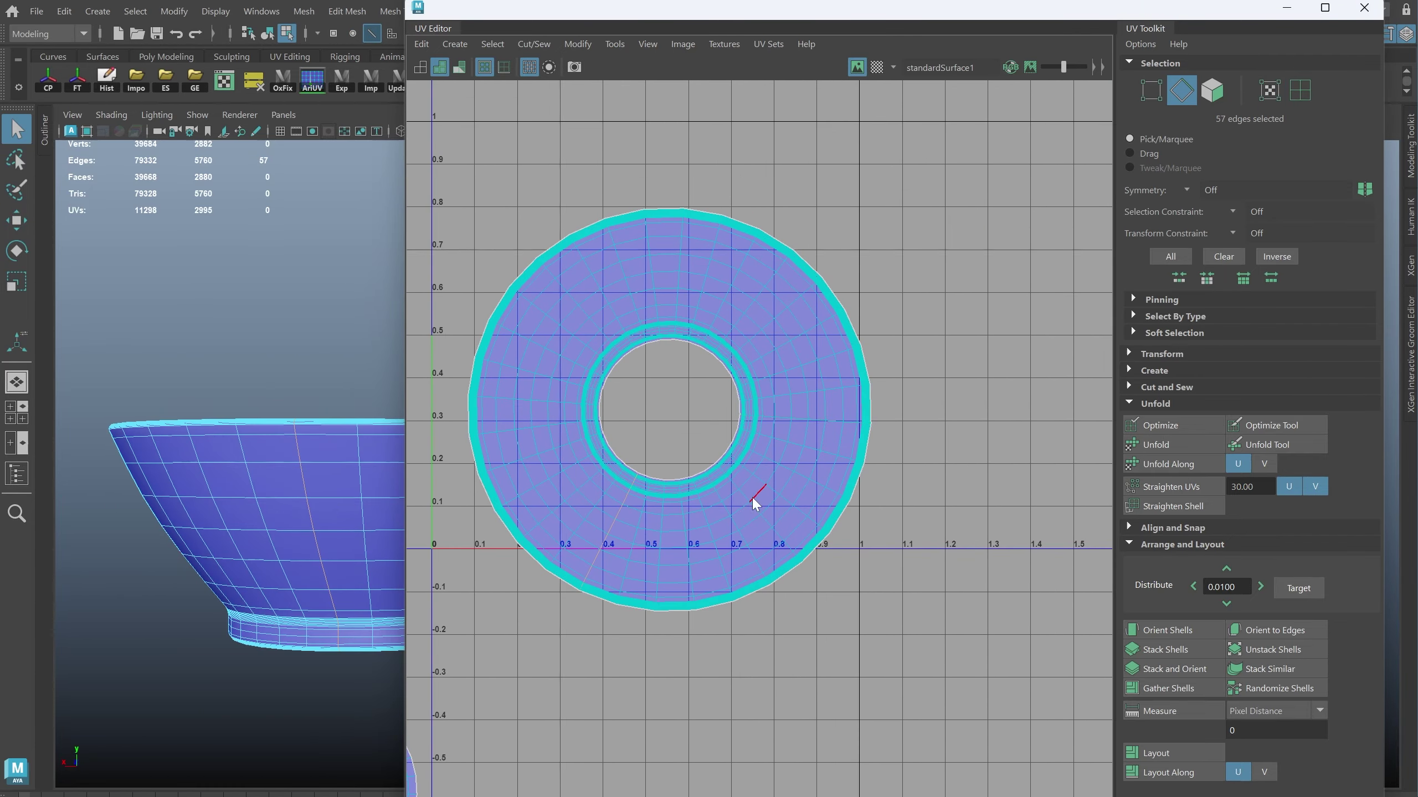
pyautogui.hotkey('ctrl', 'F12')
pyautogui.click(1155, 445)
pyautogui.press('e')
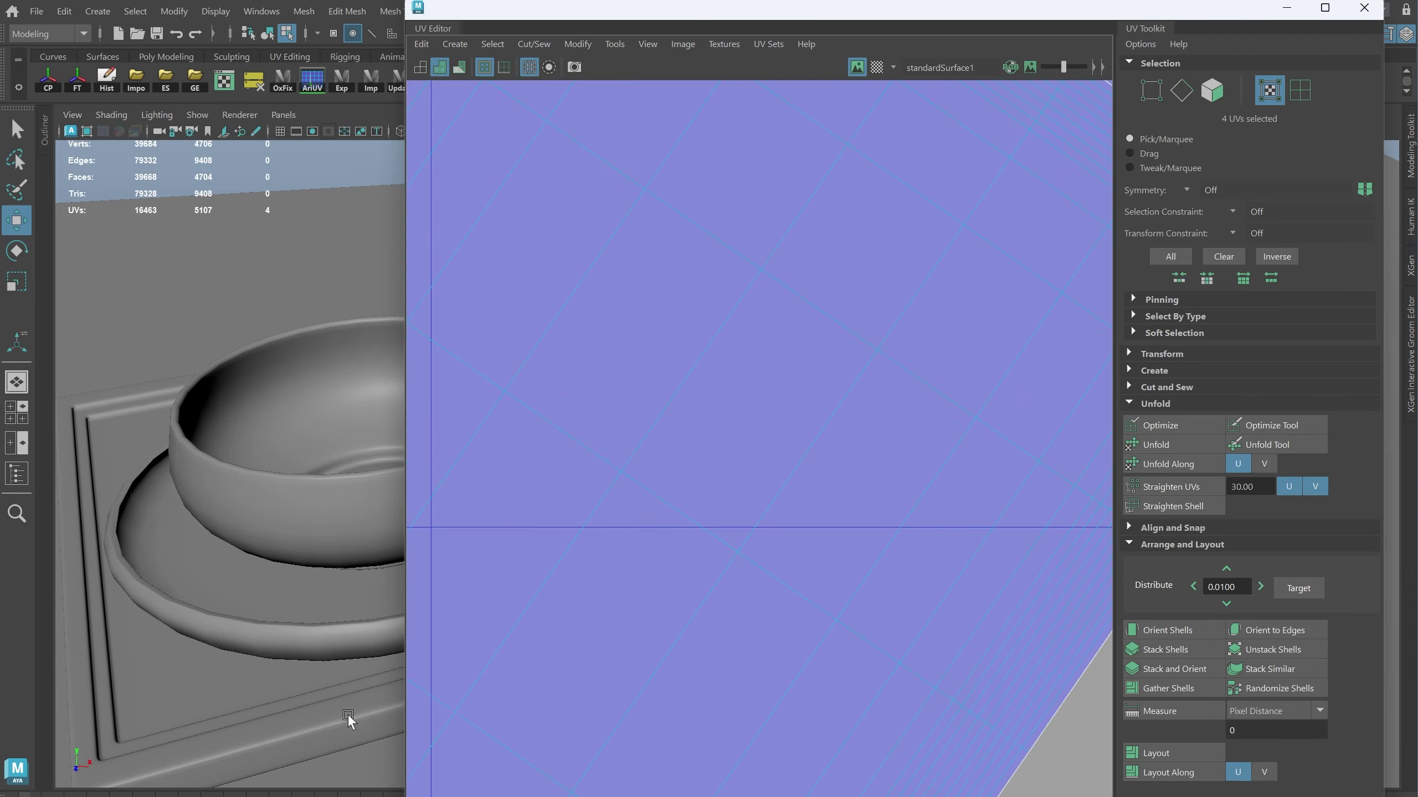
# Switch to edge selection through the marking menu to pick seam edges.
pyautogui.moveTo(701, 601); pyautogui.dragTo(725, 497, button='right')
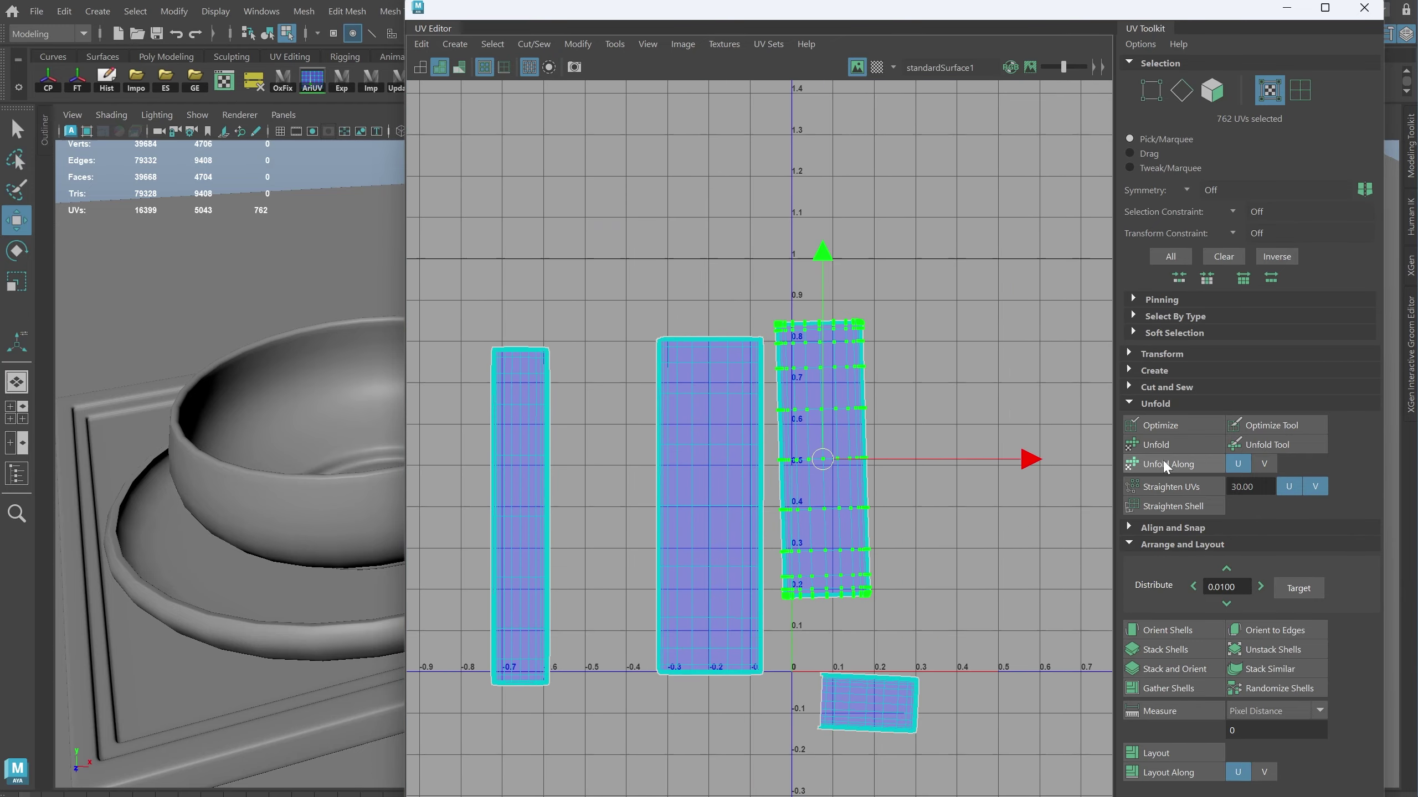
# Unfold the selected shell into a straight strip, cut the chosen edges, and unfold again.
pyautogui.click(1165, 466)
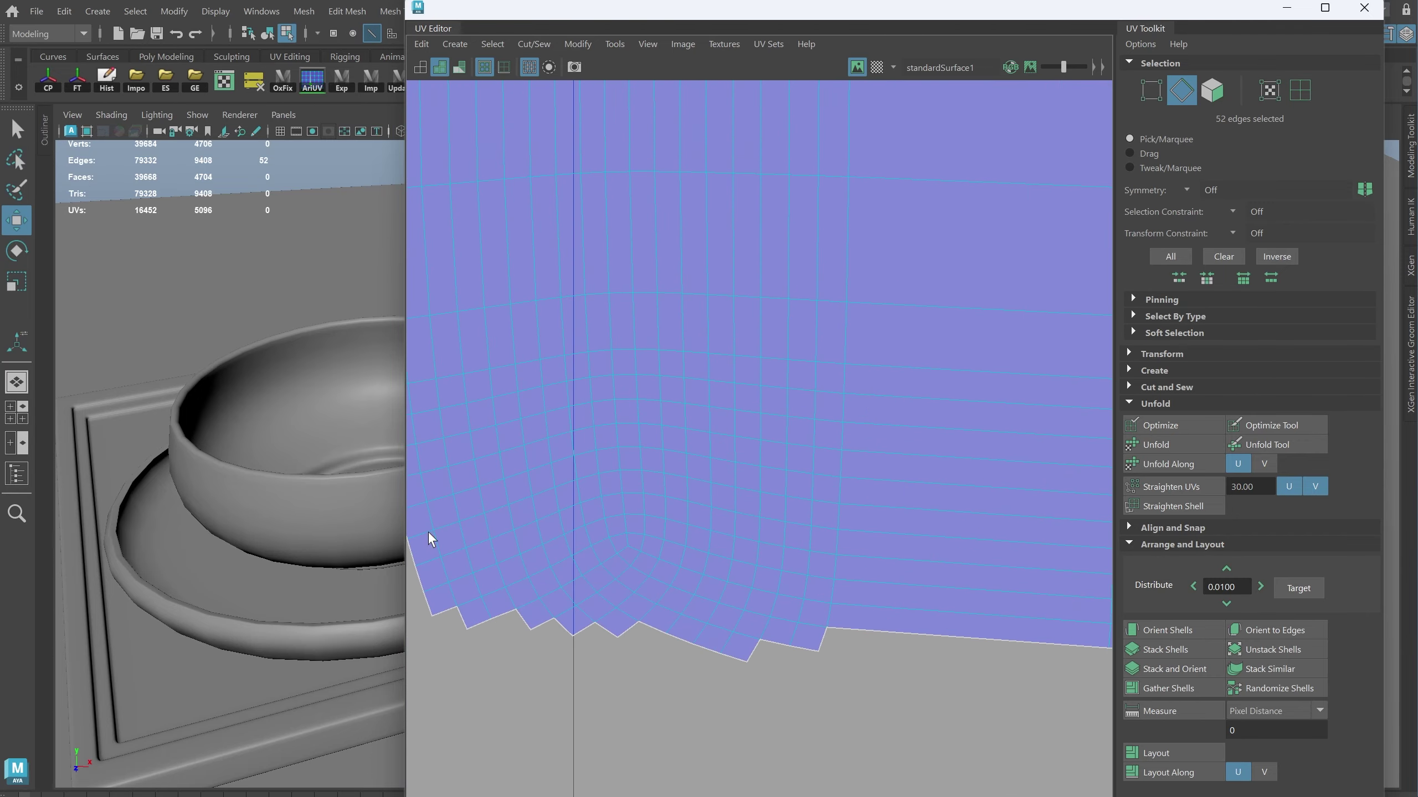
pyautogui.keyDown('shift'); pyautogui.moveTo(704, 493); pyautogui.dragTo(669, 519, button='right'); pyautogui.keyUp('shift')
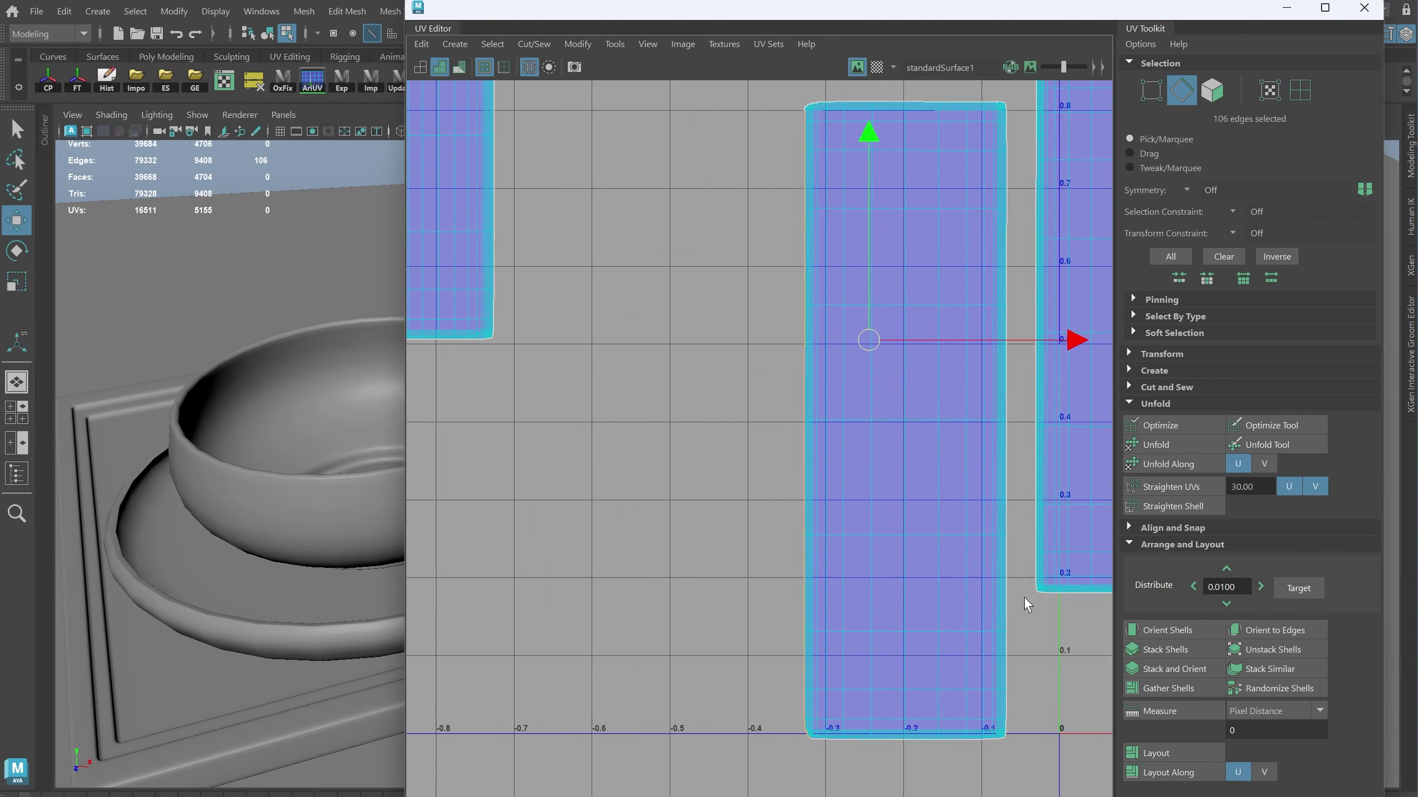
pyautogui.keyDown('ctrl'); pyautogui.moveTo(735, 600); pyautogui.dragTo(736, 600, button='right'); pyautogui.keyUp('ctrl')
pyautogui.click(1151, 443)
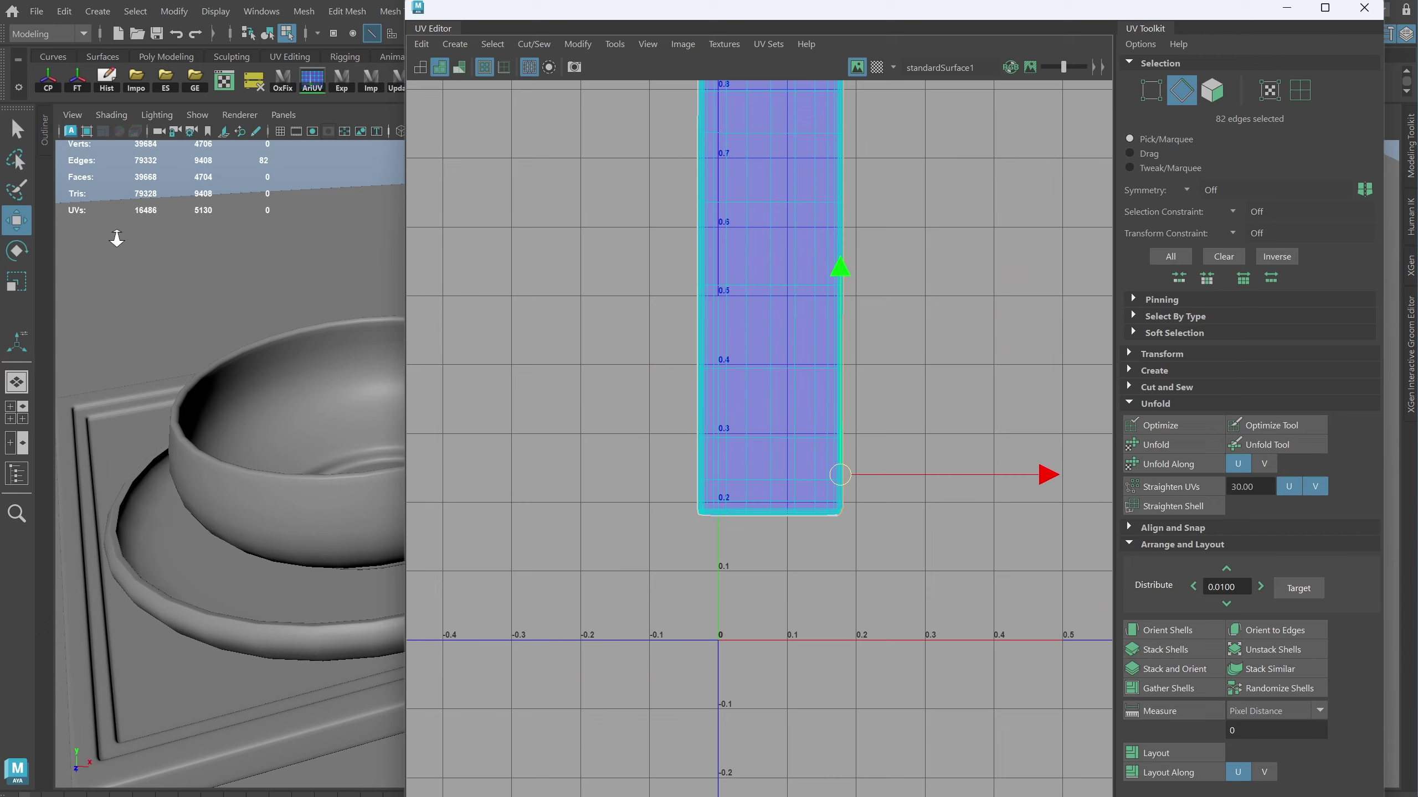
# Select additional border edges along the shell's left side as seams via the Cut/Sew menu.
pyautogui.keyDown('shift'); pyautogui.rightClick(674, 486); pyautogui.keyUp('shift')
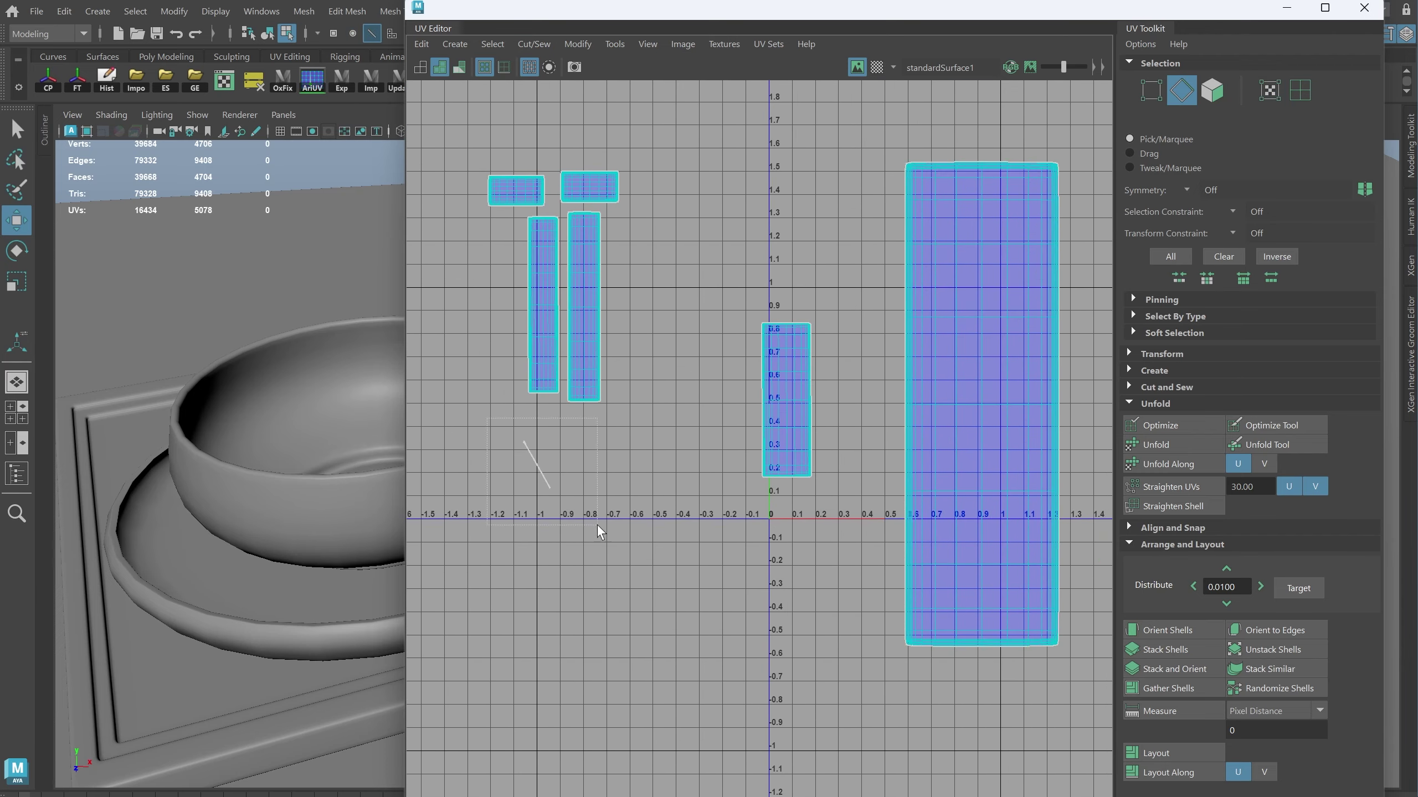
pyautogui.press('F10')
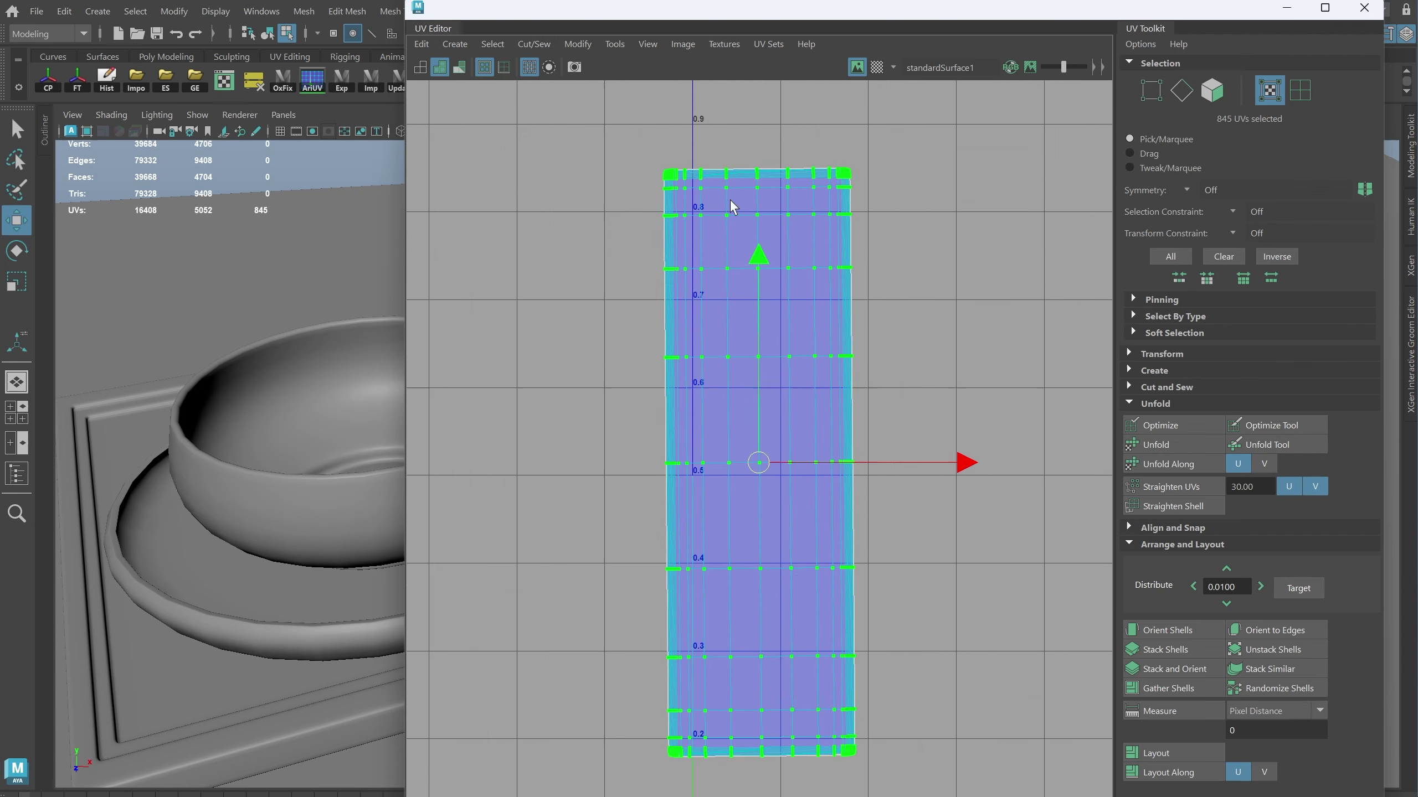
pyautogui.scroll(5, 870, 371)
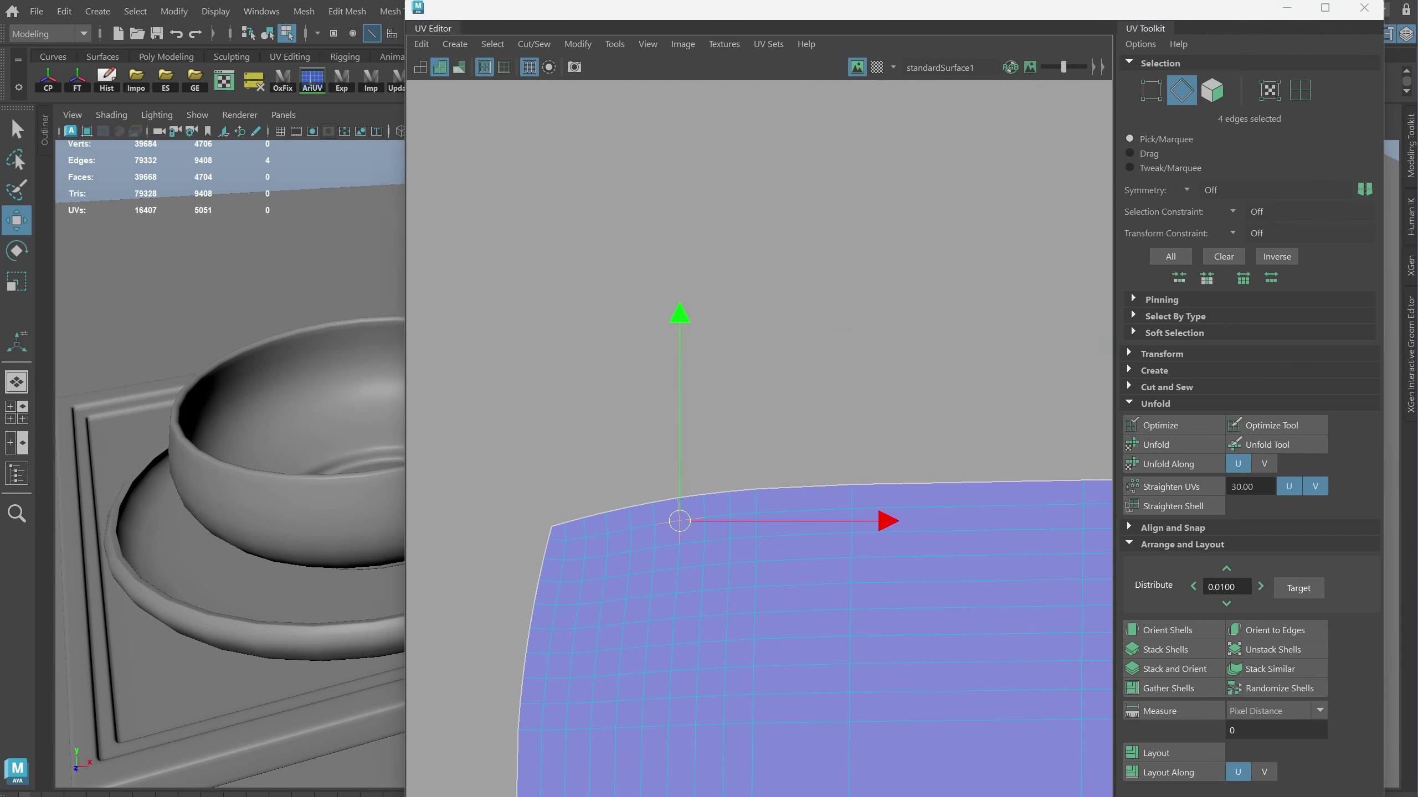
pyautogui.keyDown('alt'); pyautogui.moveTo(516, 481); pyautogui.dragTo(731, 580, button='middle'); pyautogui.keyUp('alt')
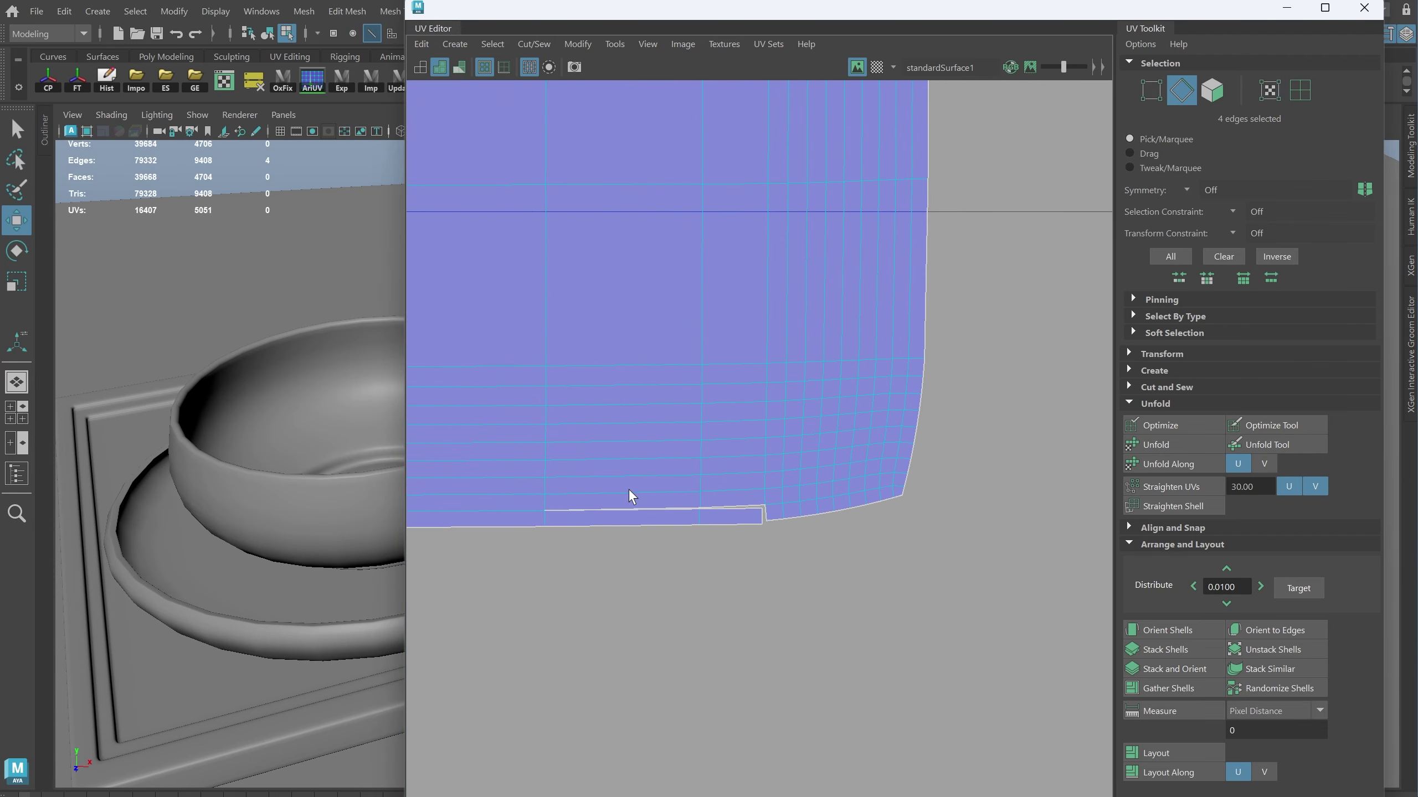
pyautogui.press('F12')
pyautogui.scroll(-5, 731, 579)
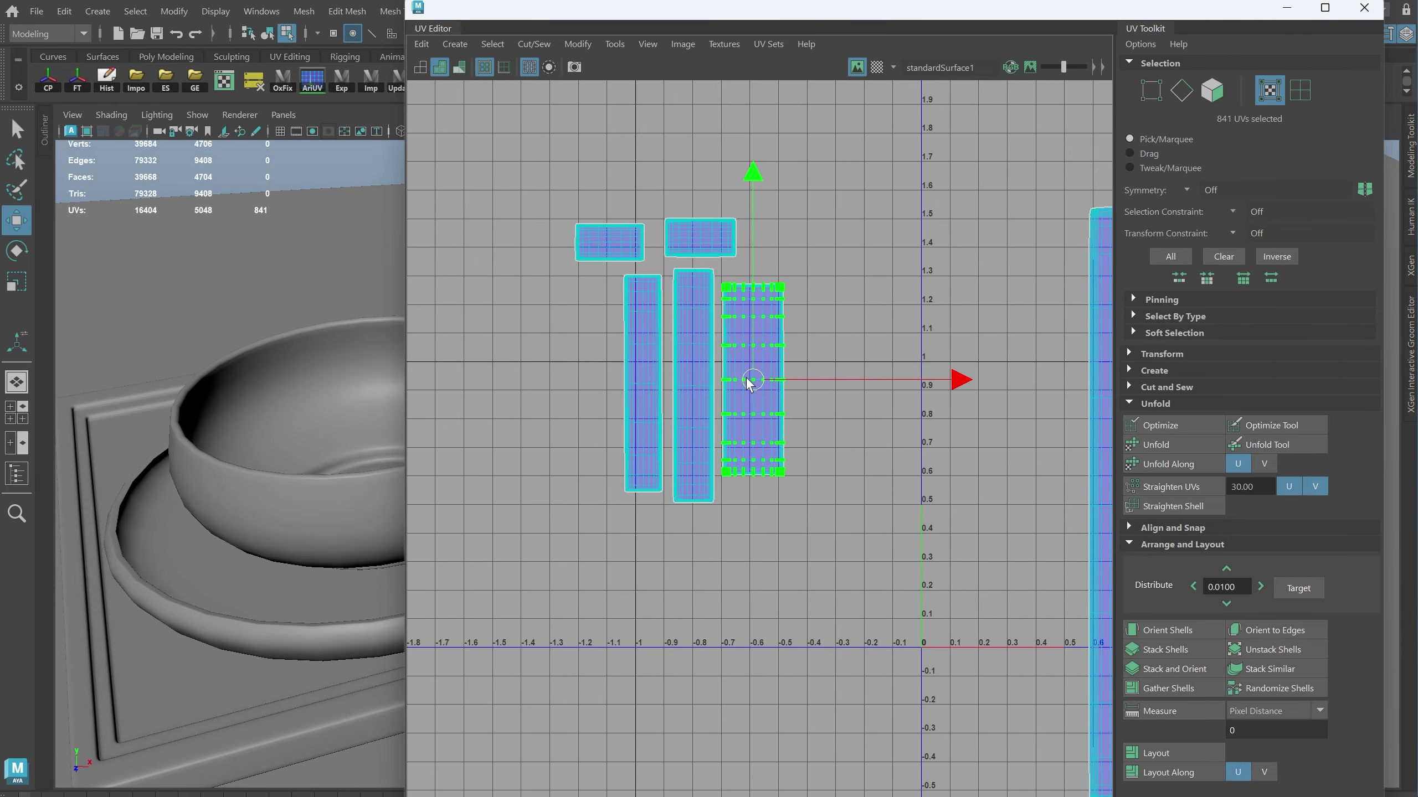
pyautogui.scroll(5, 633, 311)
pyautogui.press('F10')
pyautogui.moveTo(459, 497)
pyautogui.keyDown('alt'); pyautogui.mouseDown(button='middle')
pyautogui.moveTo(769, 579)
pyautogui.moveTo(520, 556)
pyautogui.mouseUp(button='middle'); pyautogui.keyUp('alt')
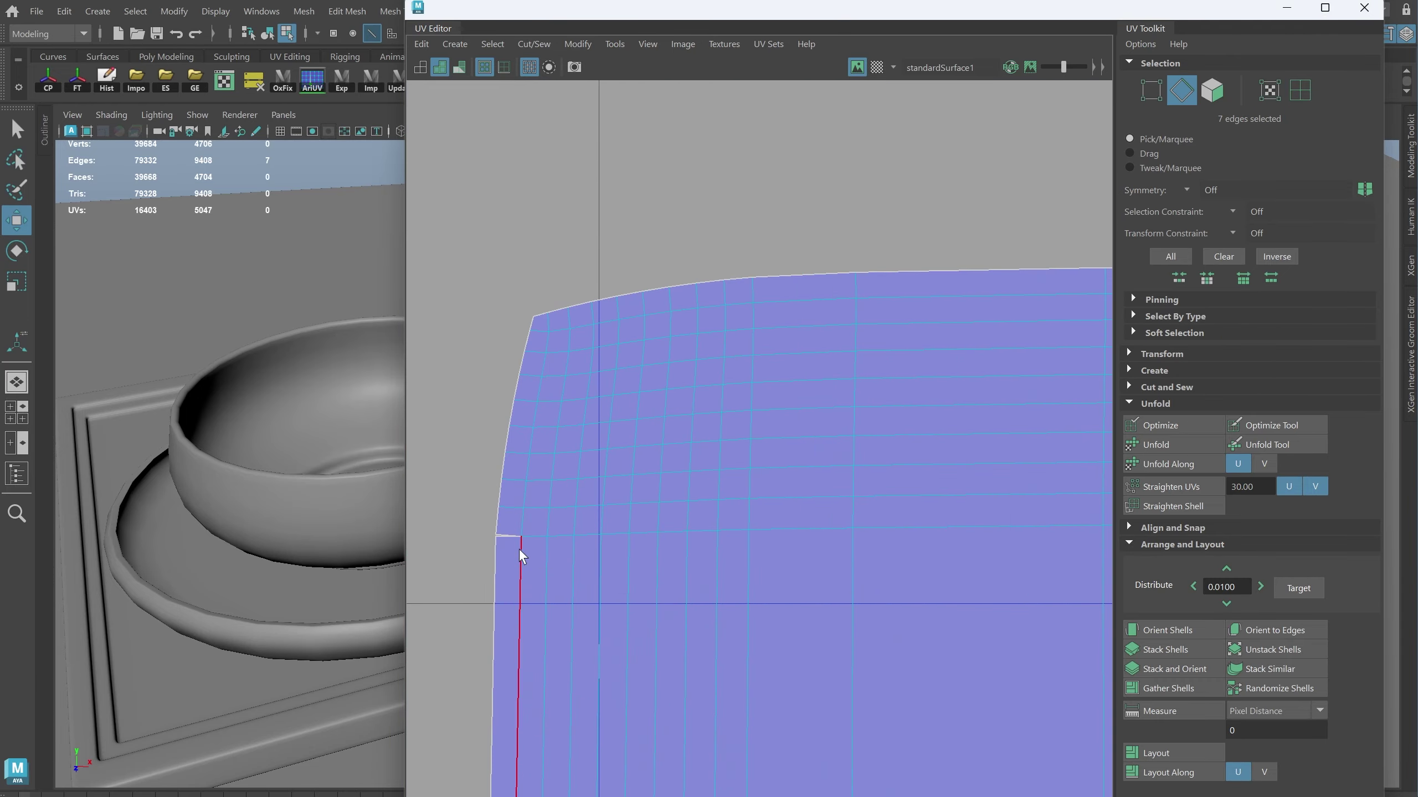
# Select all the tray's UV shells, then clear the selection and close the UV Editor.
pyautogui.hotkey('alt', 'F12')
pyautogui.scroll(-5, 760, 411)
pyautogui.scroll(2, 791, 506)
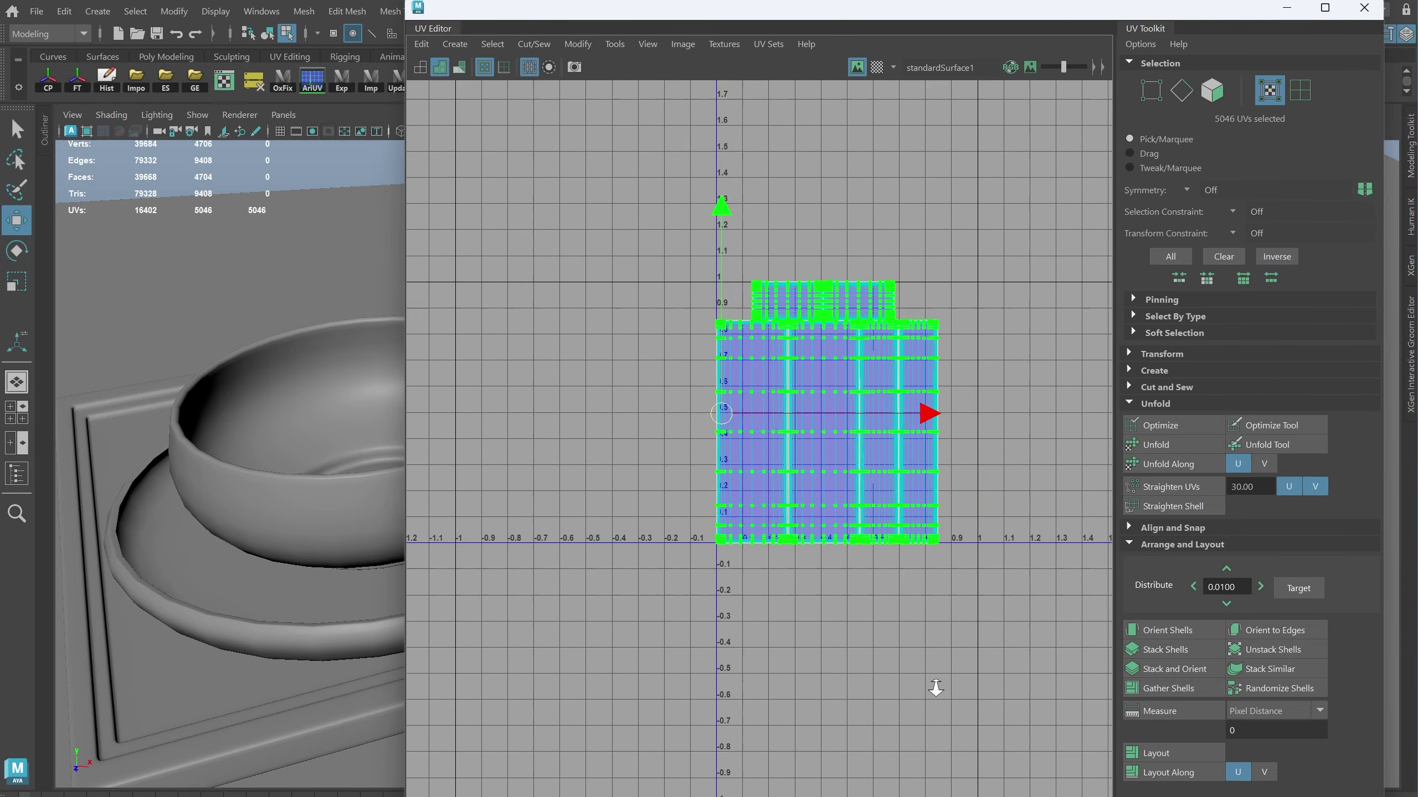
pyautogui.click(935, 688)
pyautogui.hotkey('alt', 'F4')
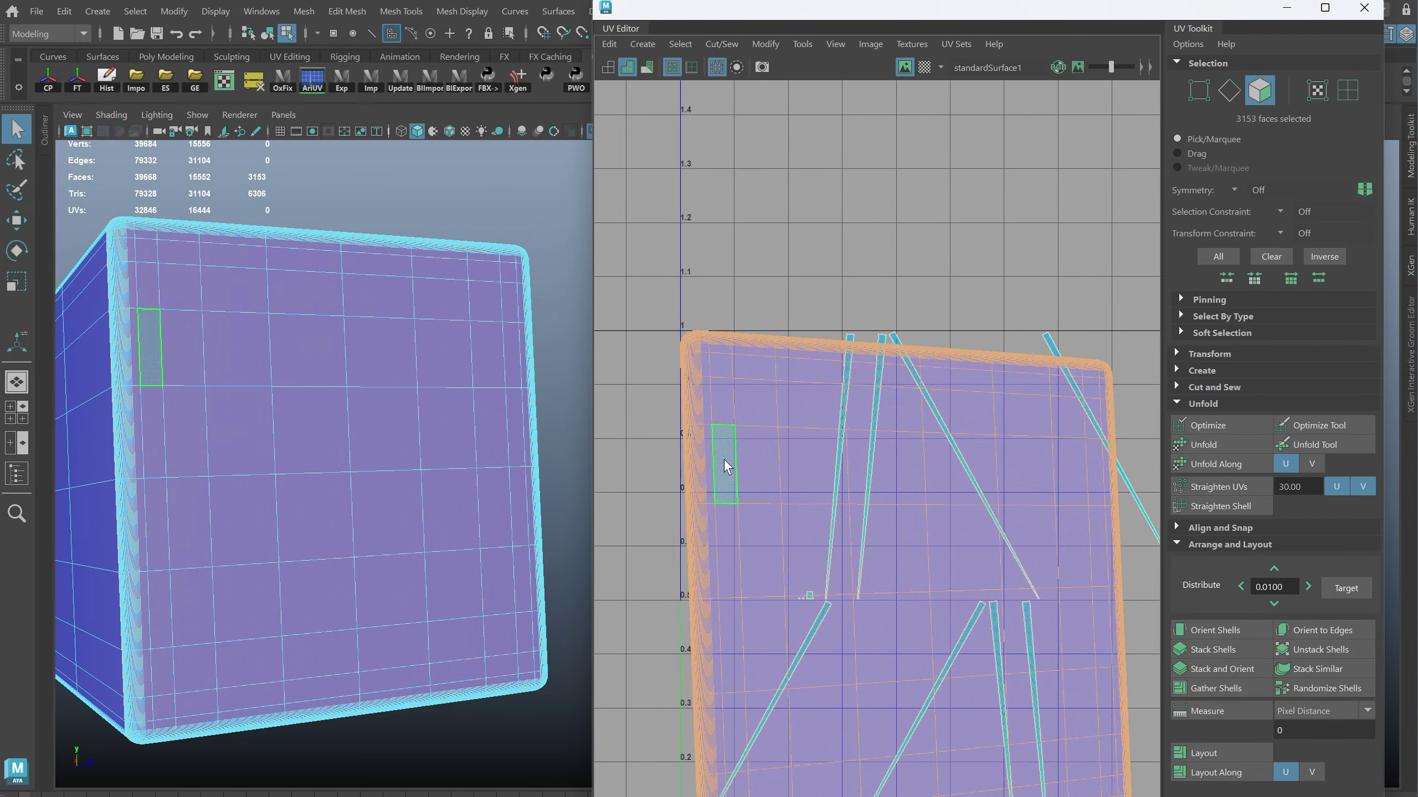
# Orbit to a chopstick's end and select its square end-cap UV shell.
pyautogui.hotkey('ctrl', 'F12')
pyautogui.press('w')
pyautogui.scroll(-5, 1008, 526)
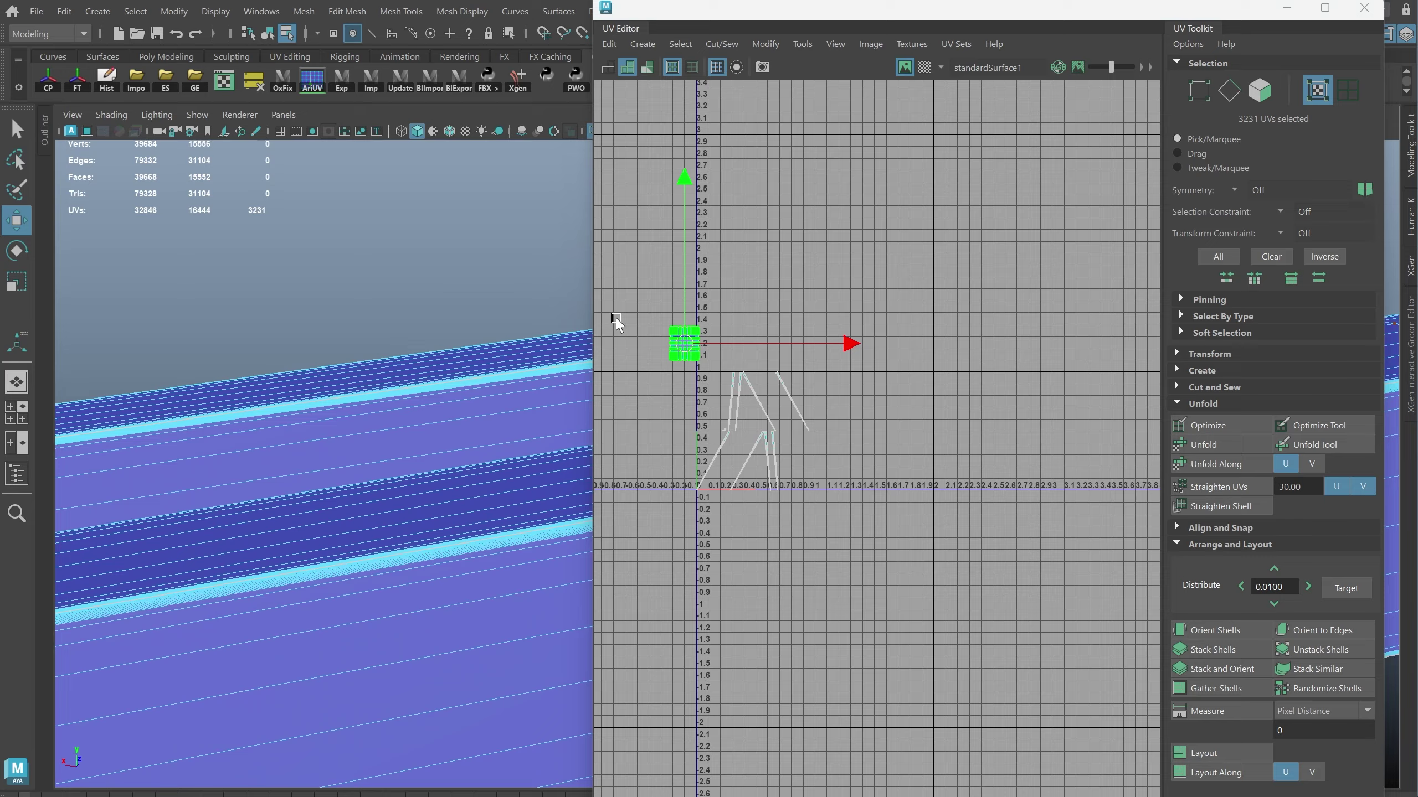
pyautogui.scroll(-5, 339, 421)
pyautogui.hotkey('ctrl', 'F11')
pyautogui.press('q')
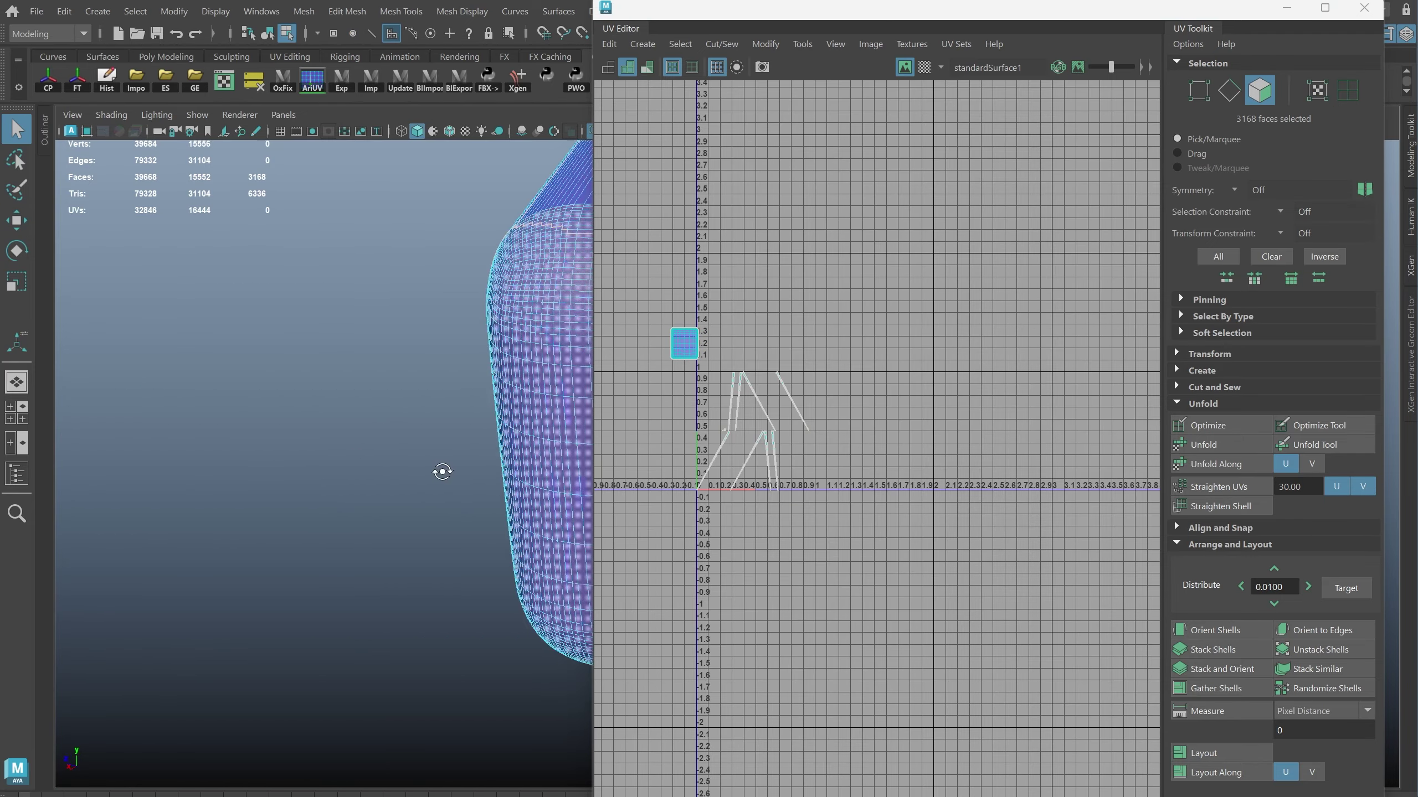
pyautogui.keyDown('alt'); pyautogui.moveTo(442, 471); pyautogui.dragTo(433, 465); pyautogui.keyUp('alt')
pyautogui.click(748, 429)
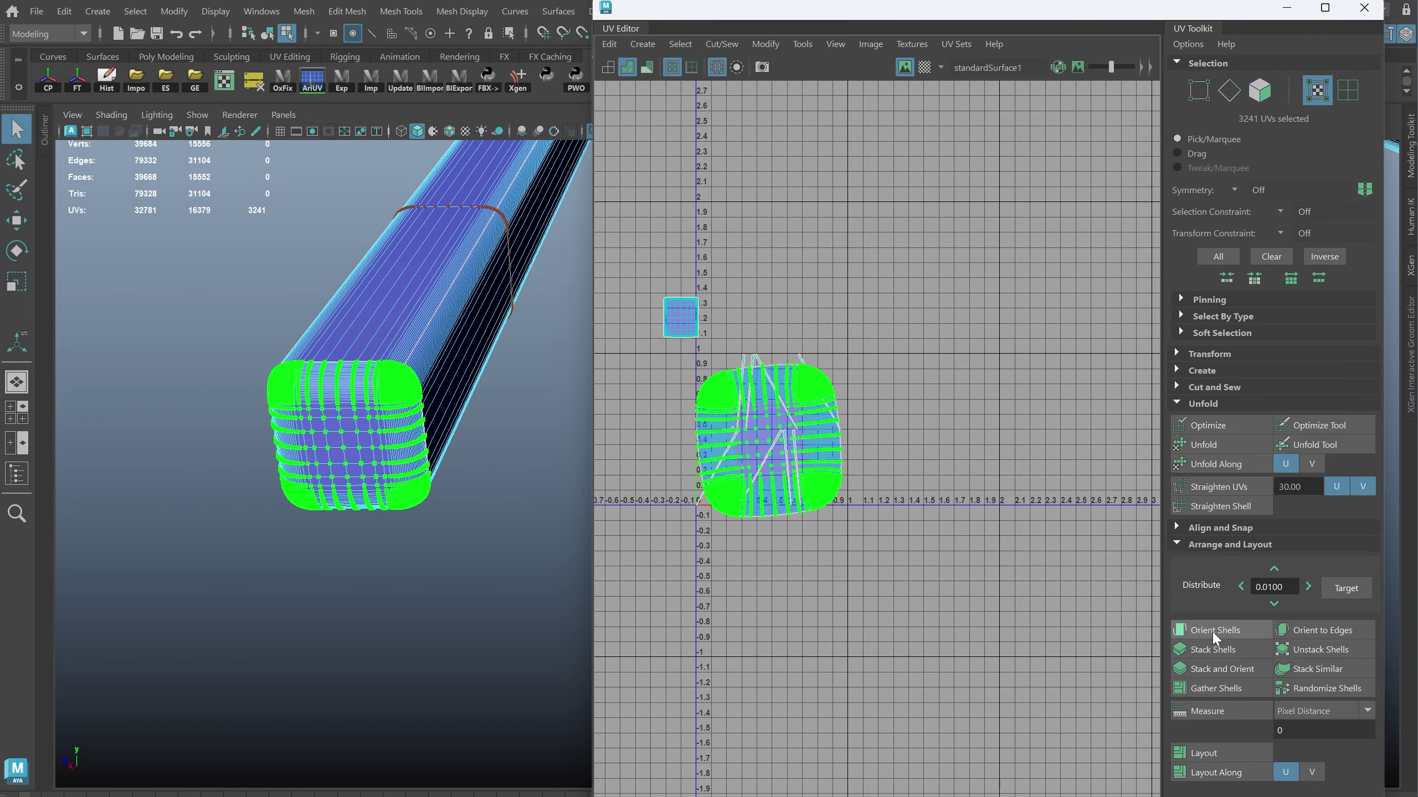
# Unfold the chopstick's side into one long tapered strip and frame it.
pyautogui.hotkey('ctrl', 'F11')
pyautogui.press('q')
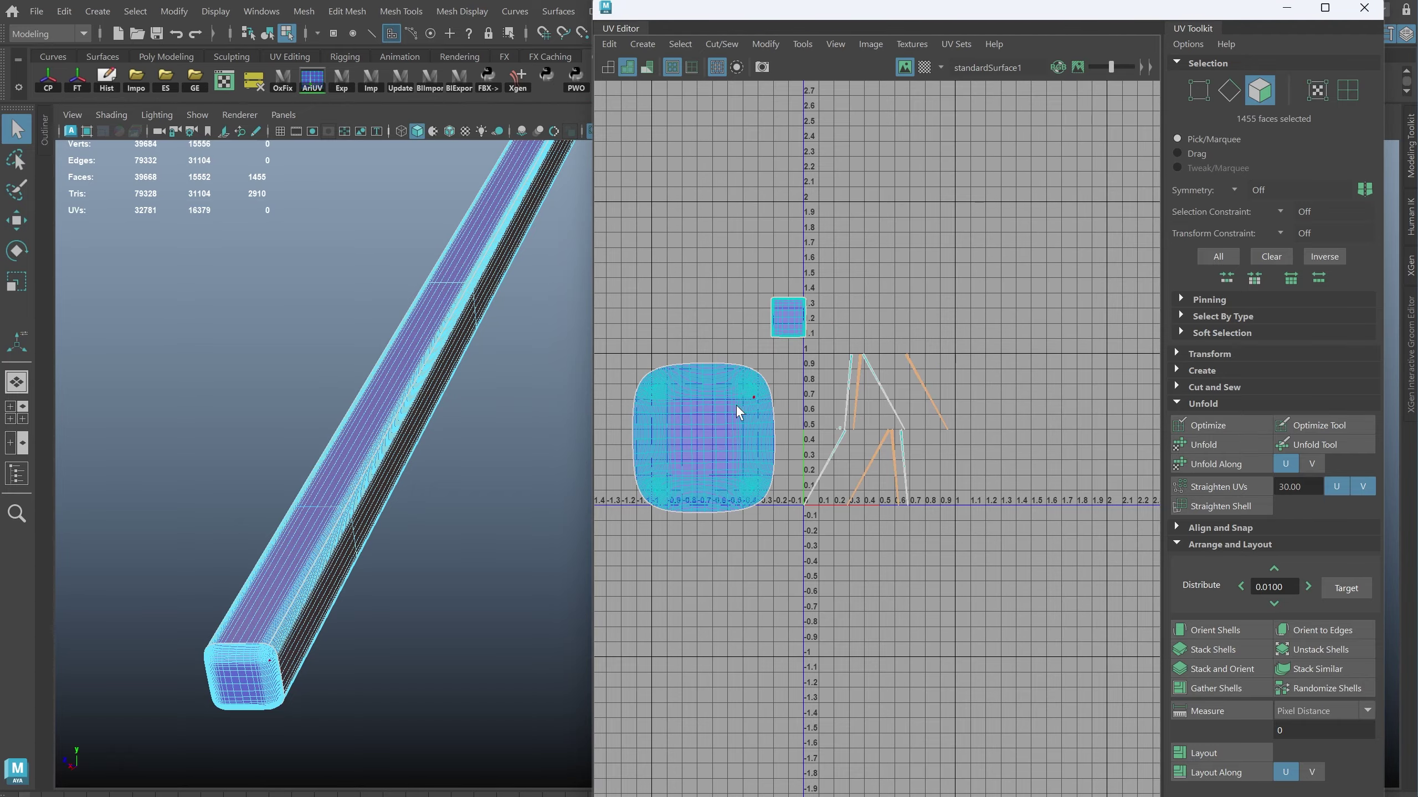
pyautogui.scroll(5, 516, 580)
pyautogui.hotkey('ctrl', 'F10')
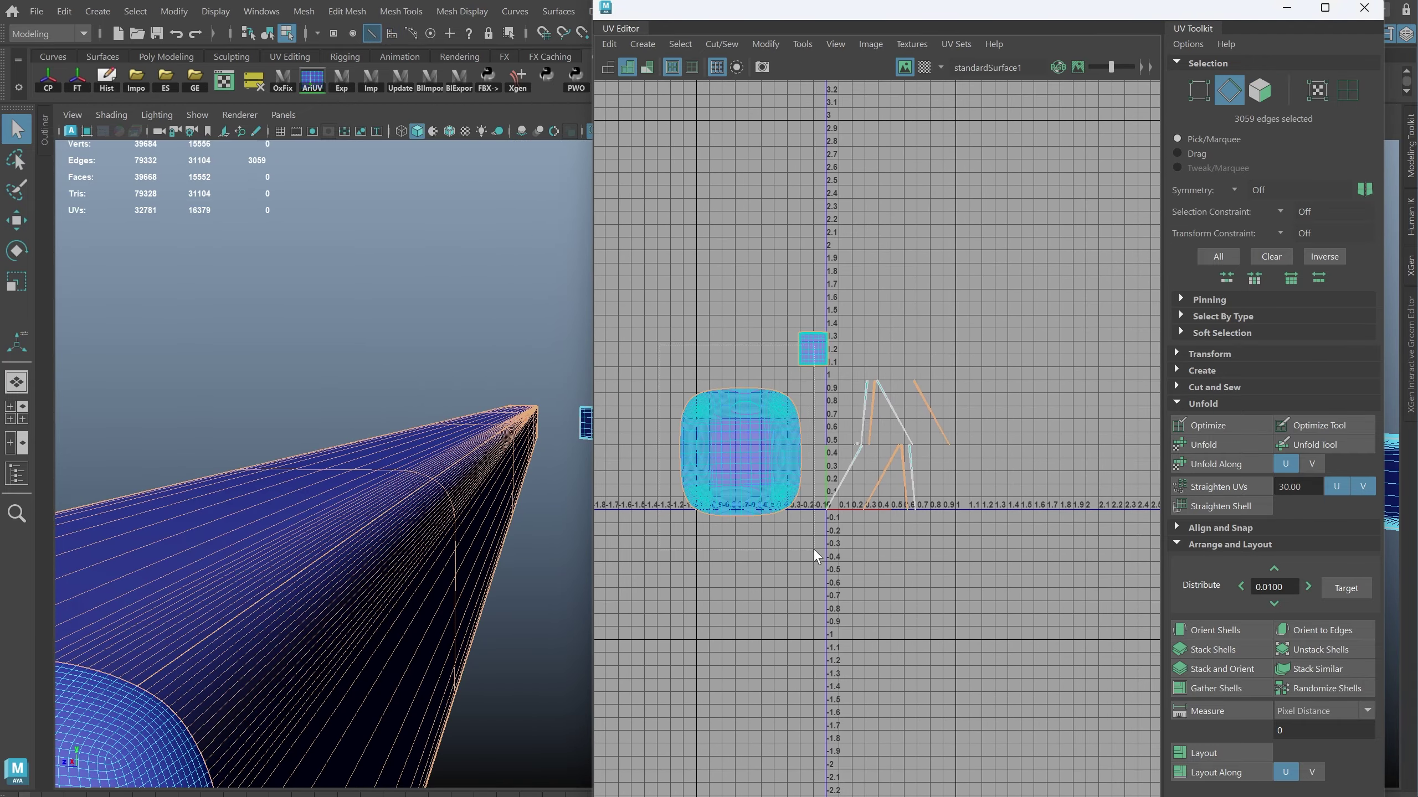
pyautogui.keyDown('shift'); pyautogui.moveTo(781, 566); pyautogui.dragTo(861, 524, button='right'); pyautogui.keyUp('shift')
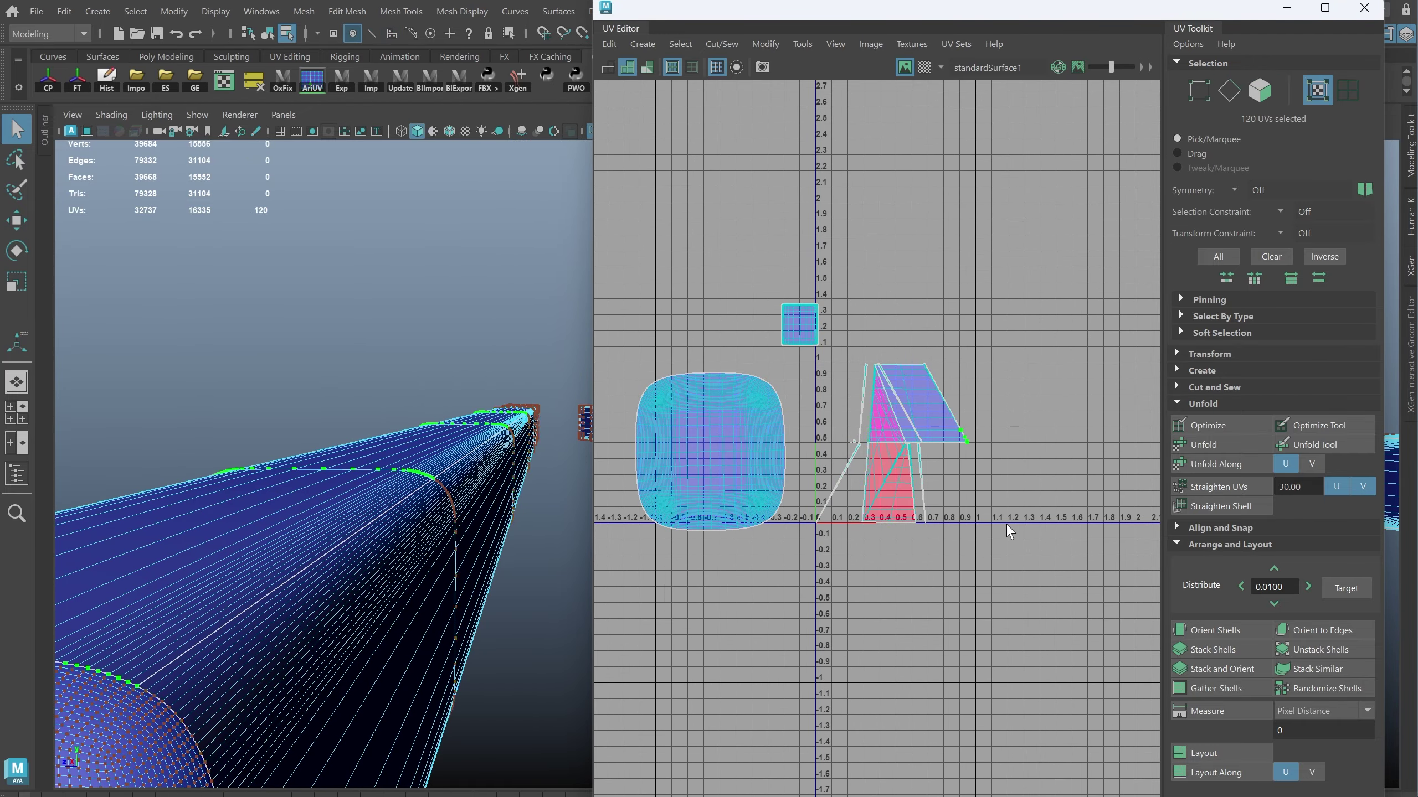
pyautogui.press('w')
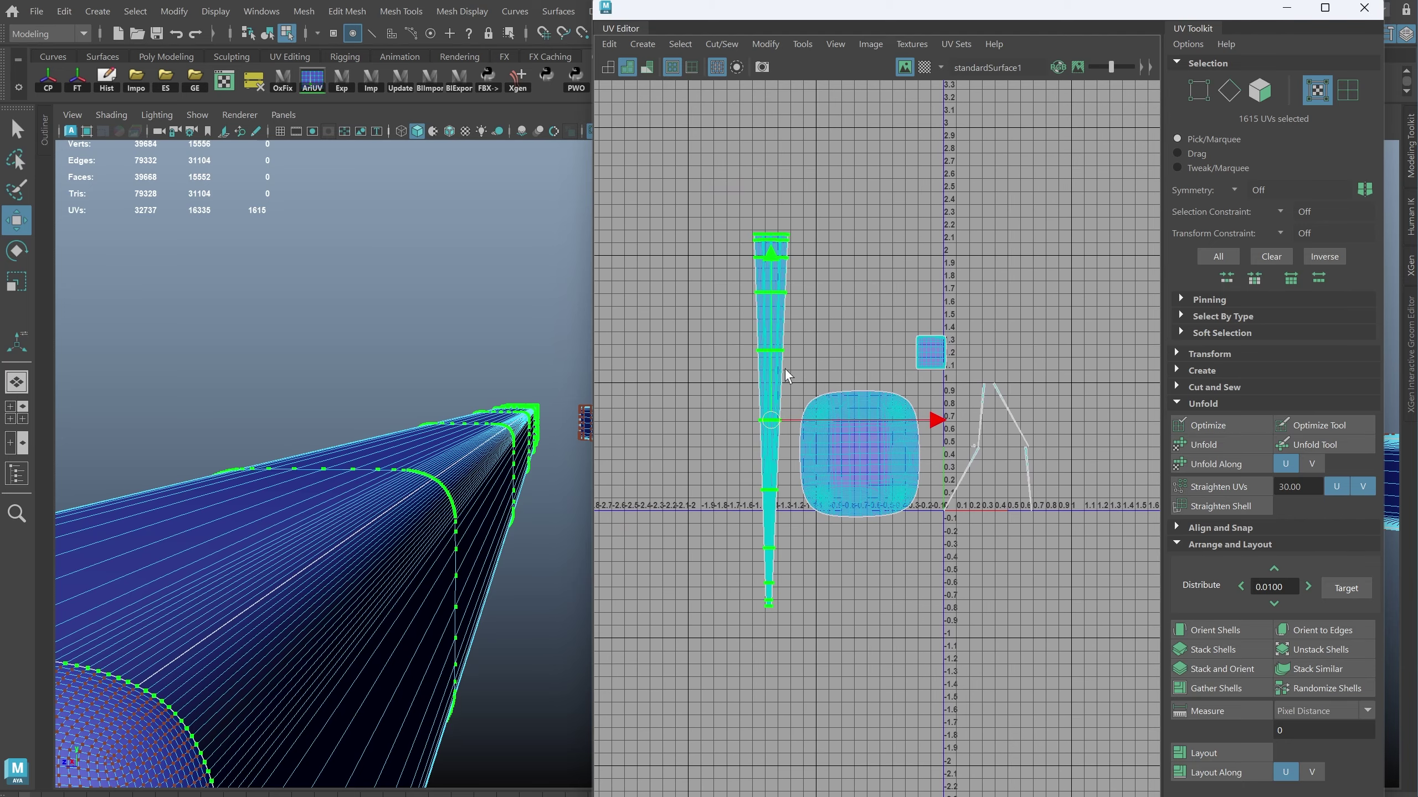
pyautogui.press('f')
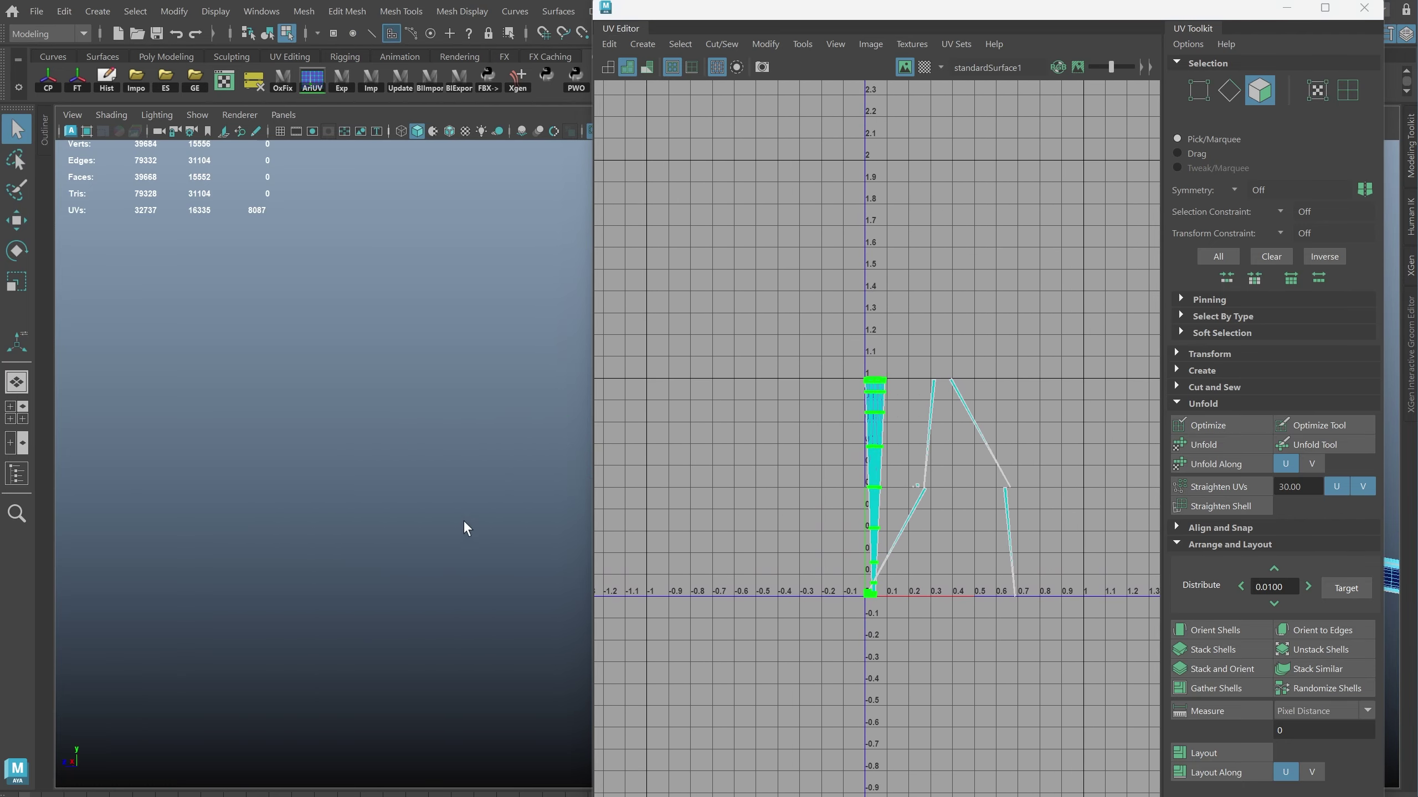
pyautogui.keyDown('alt'); pyautogui.moveTo(466, 523); pyautogui.dragTo(419, 525); pyautogui.keyUp('alt')
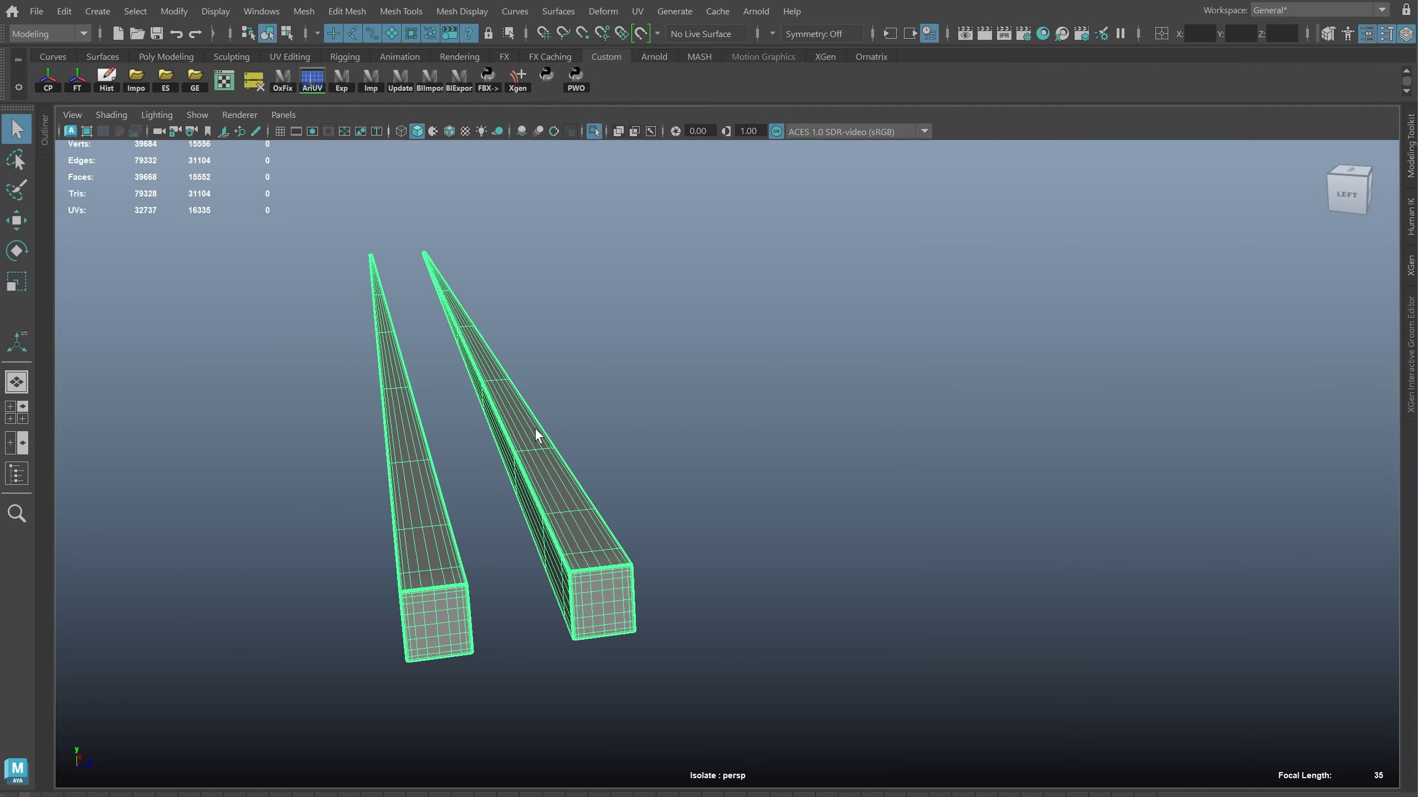
# Copy the first chopstick's UVs onto the second with Transfer Attributes, UV Sets set to All.
pyautogui.moveTo(538, 441); pyautogui.dragTo(219, 163, button='right')
pyautogui.keyDown('shift'); pyautogui.click(523, 530); pyautogui.keyUp('shift')
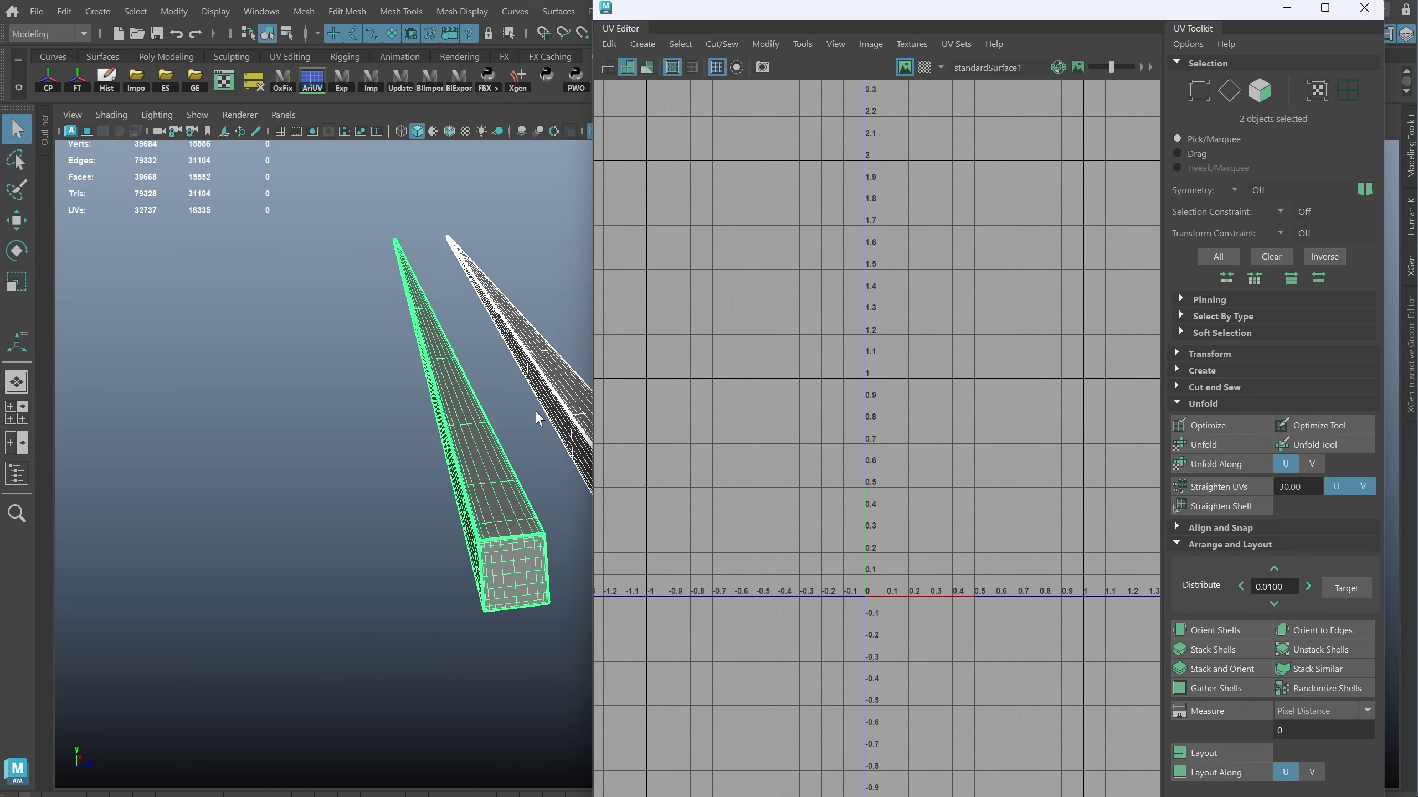
pyautogui.click(464, 352)
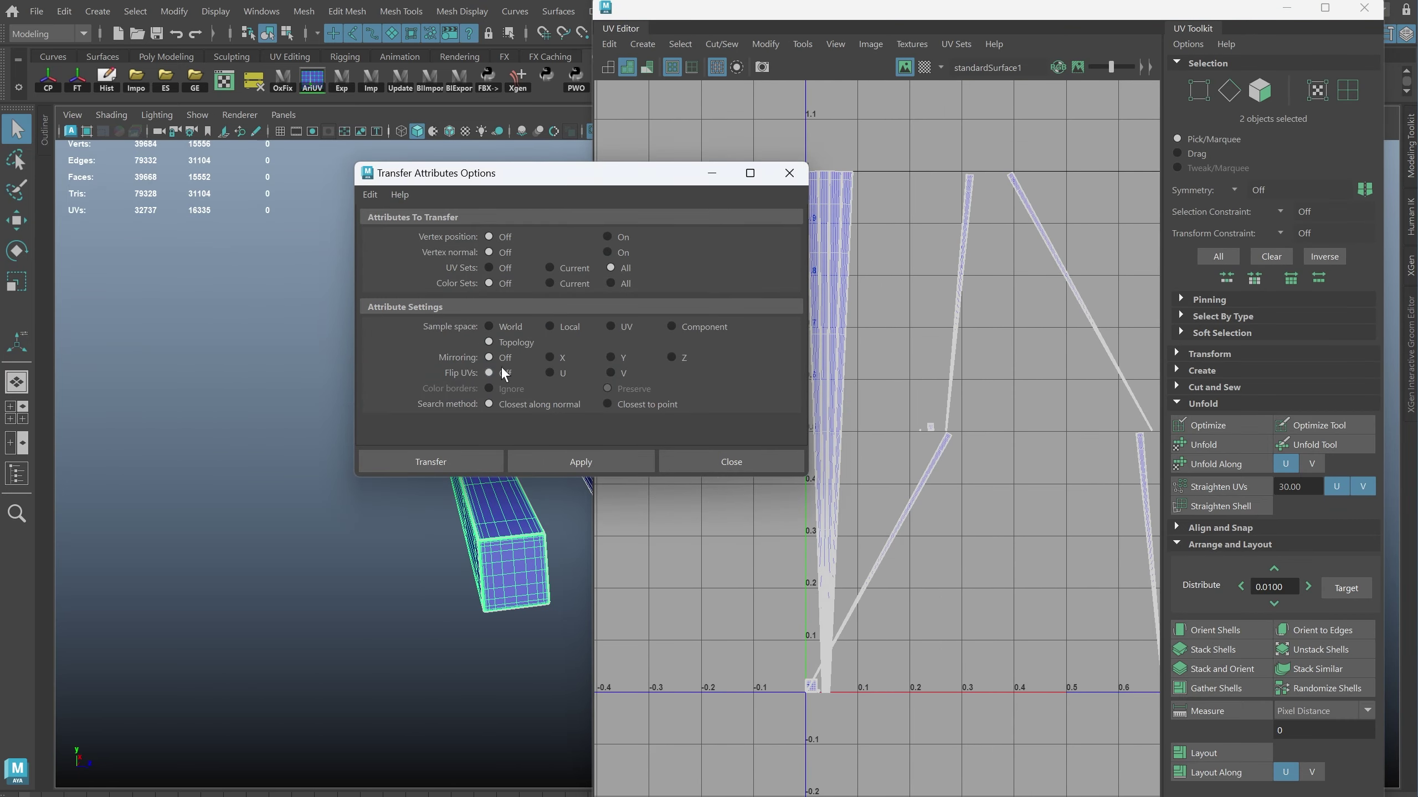
pyautogui.moveTo(538, 173); pyautogui.dragTo(399, 192)
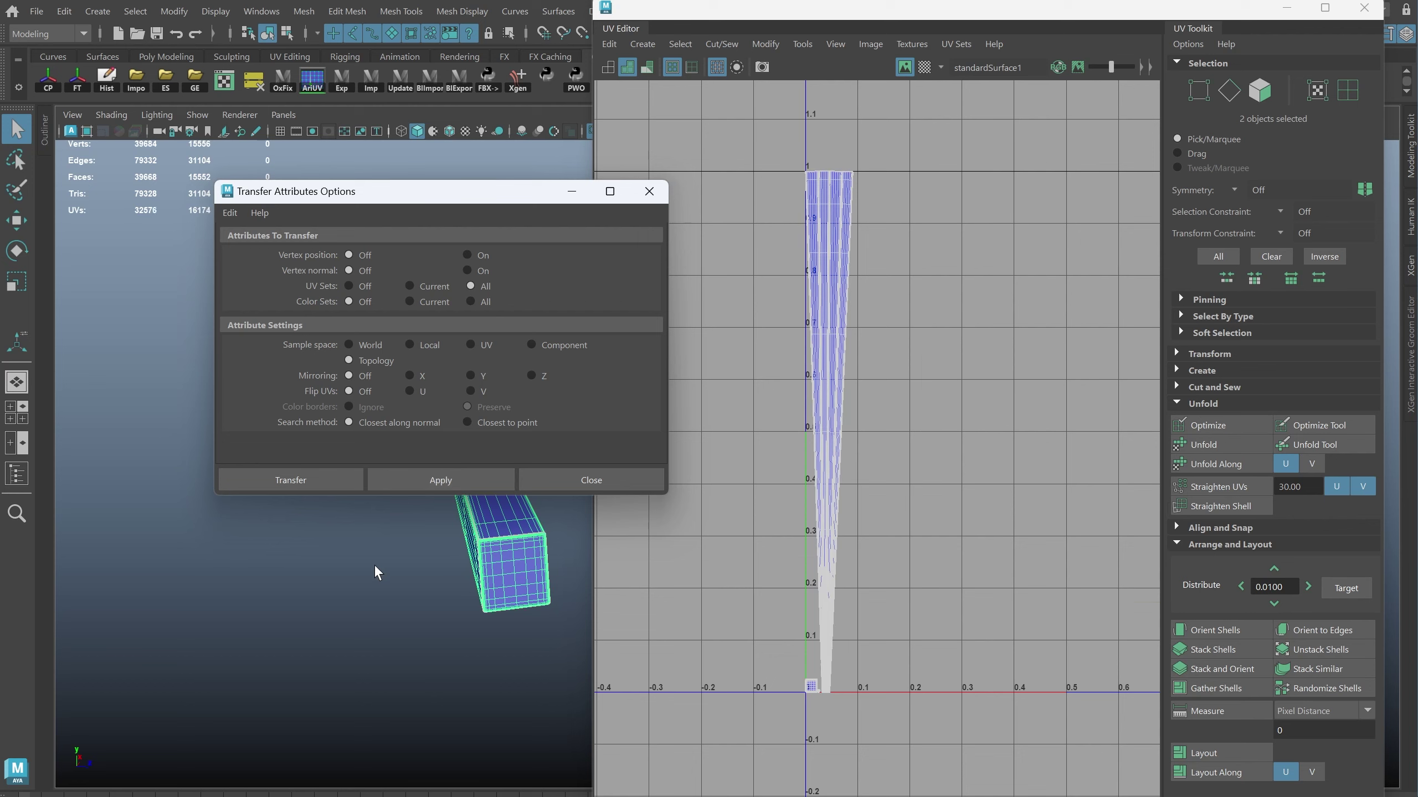
pyautogui.click(591, 480)
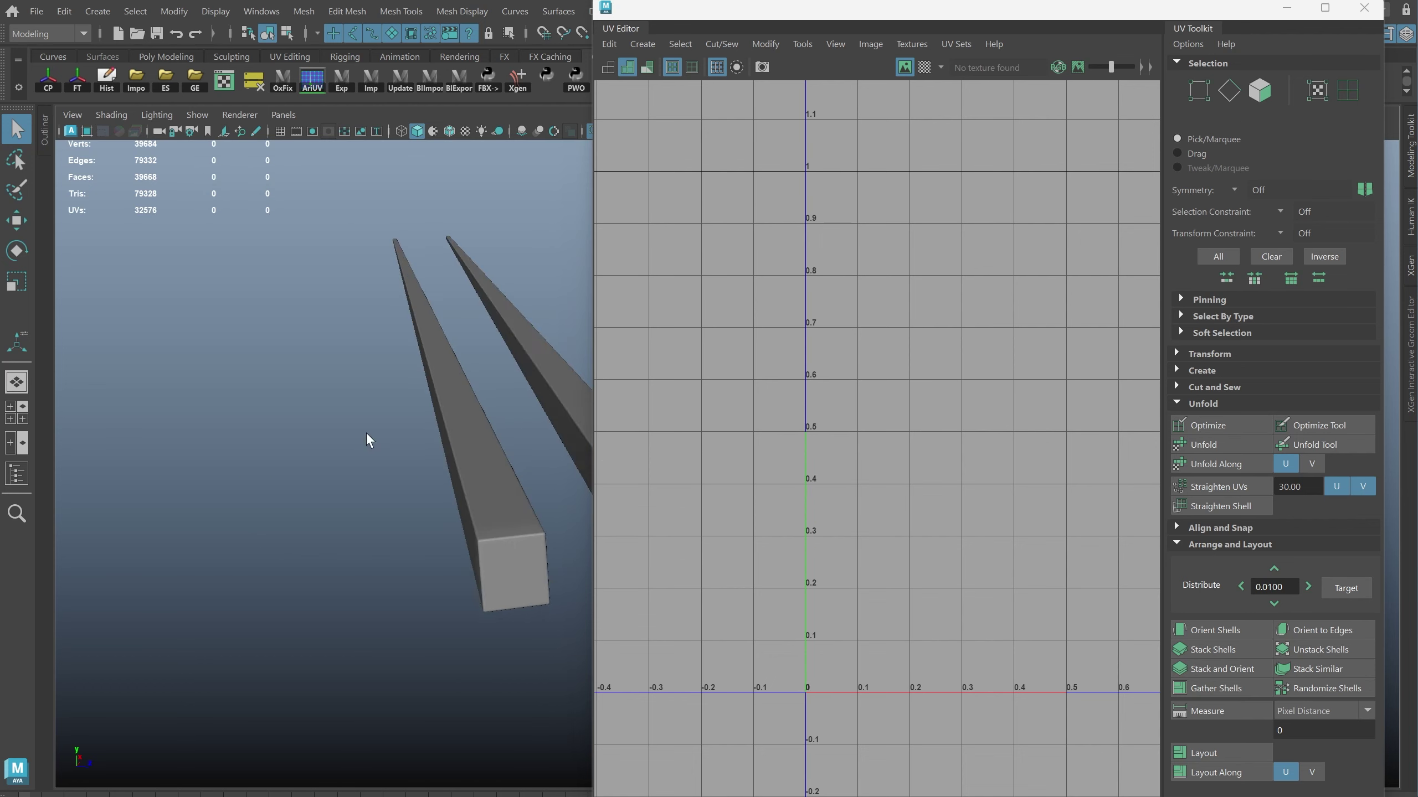
# Select both chopsticks' UVs for scaling and return to the full table scene.
pyautogui.click(374, 496)
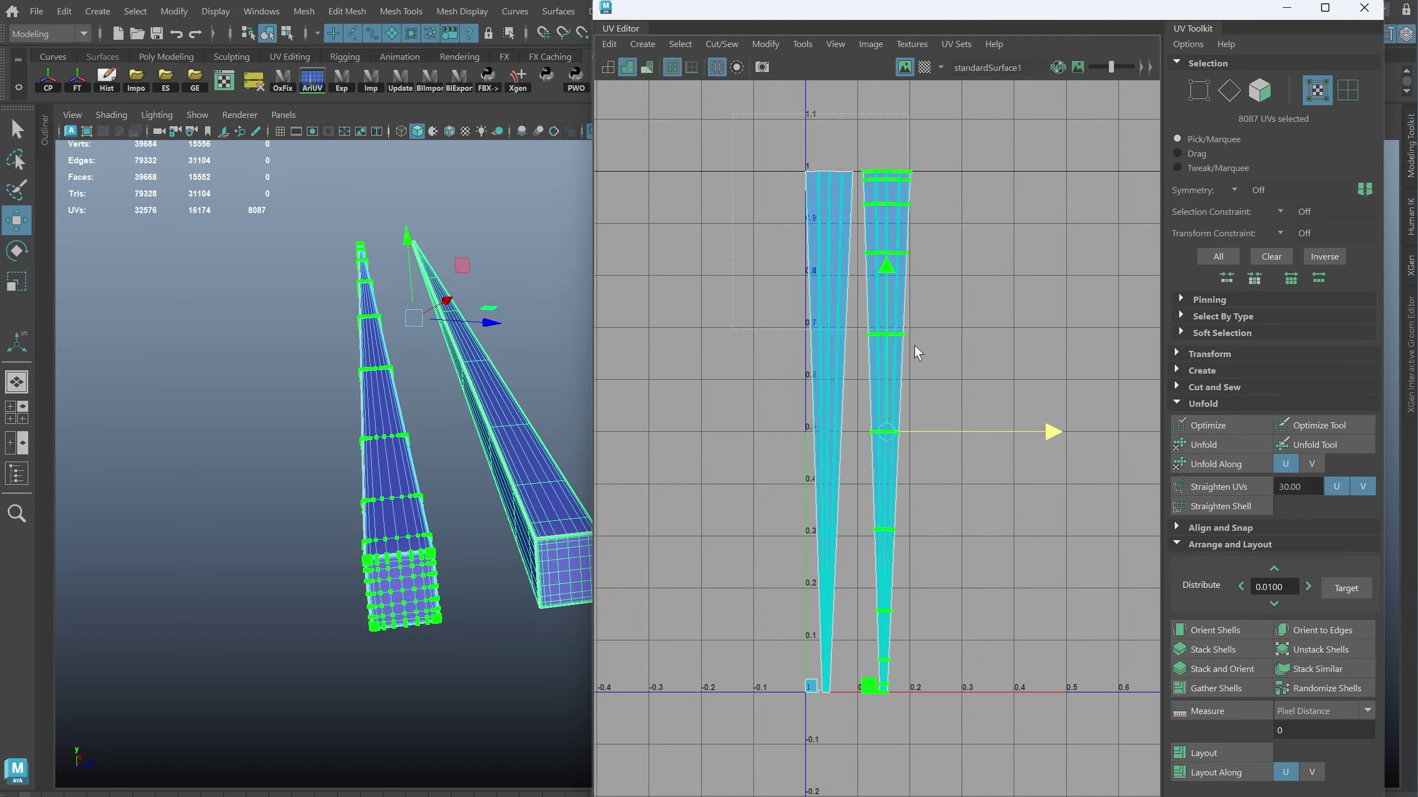
pyautogui.click(372, 504)
pyautogui.keyDown('shift'); pyautogui.click(441, 487); pyautogui.keyUp('shift')
pyautogui.hotkey('ctrl', 'F12')
pyautogui.press('r')
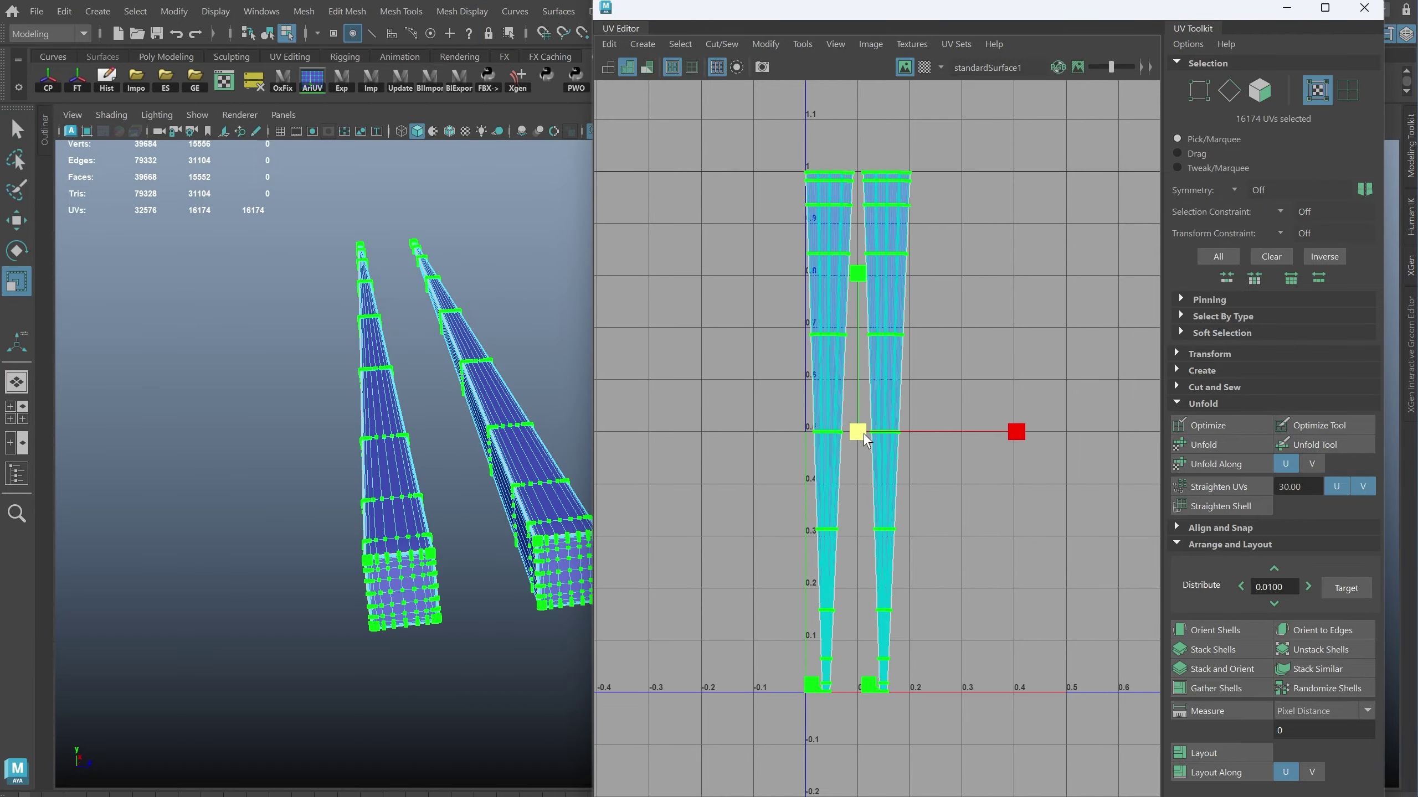
pyautogui.press('w')
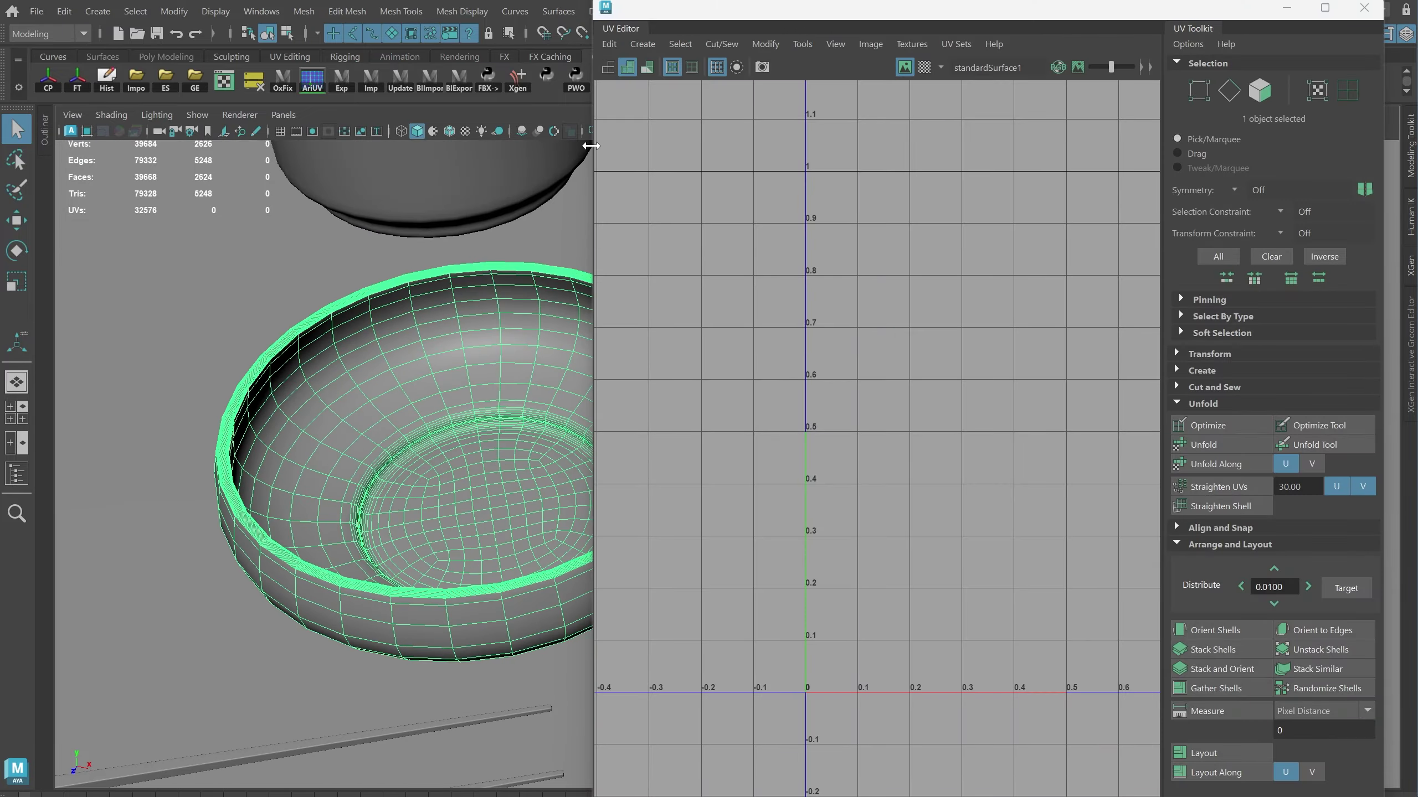
# Show the bowl's UVs and select the UV shell of an inner-wall edge.
pyautogui.moveTo(590, 145); pyautogui.dragTo(622, 146)
pyautogui.press('space')
pyautogui.click(675, 506)
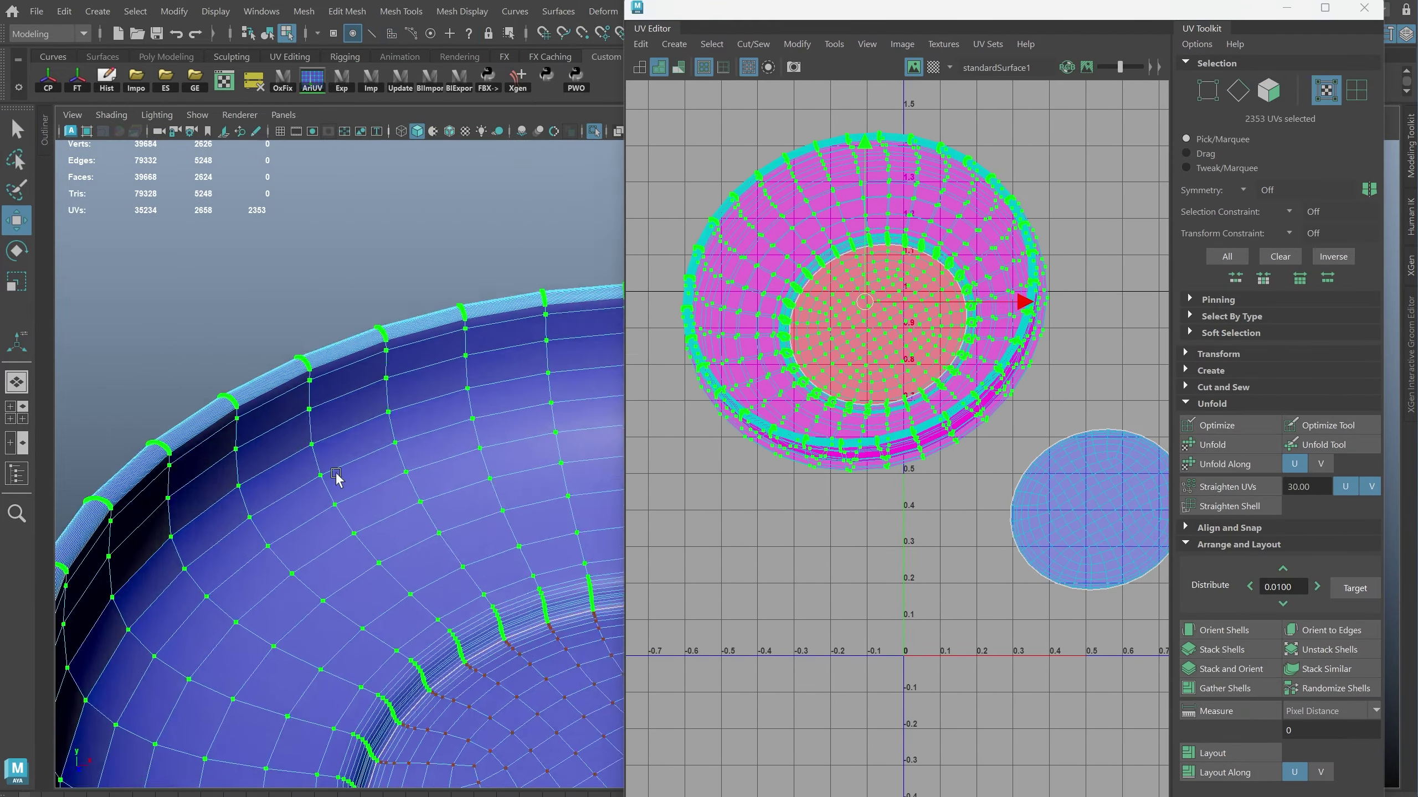
pyautogui.press('q')
pyautogui.scroll(10, 254, 269)
pyautogui.press('F10')
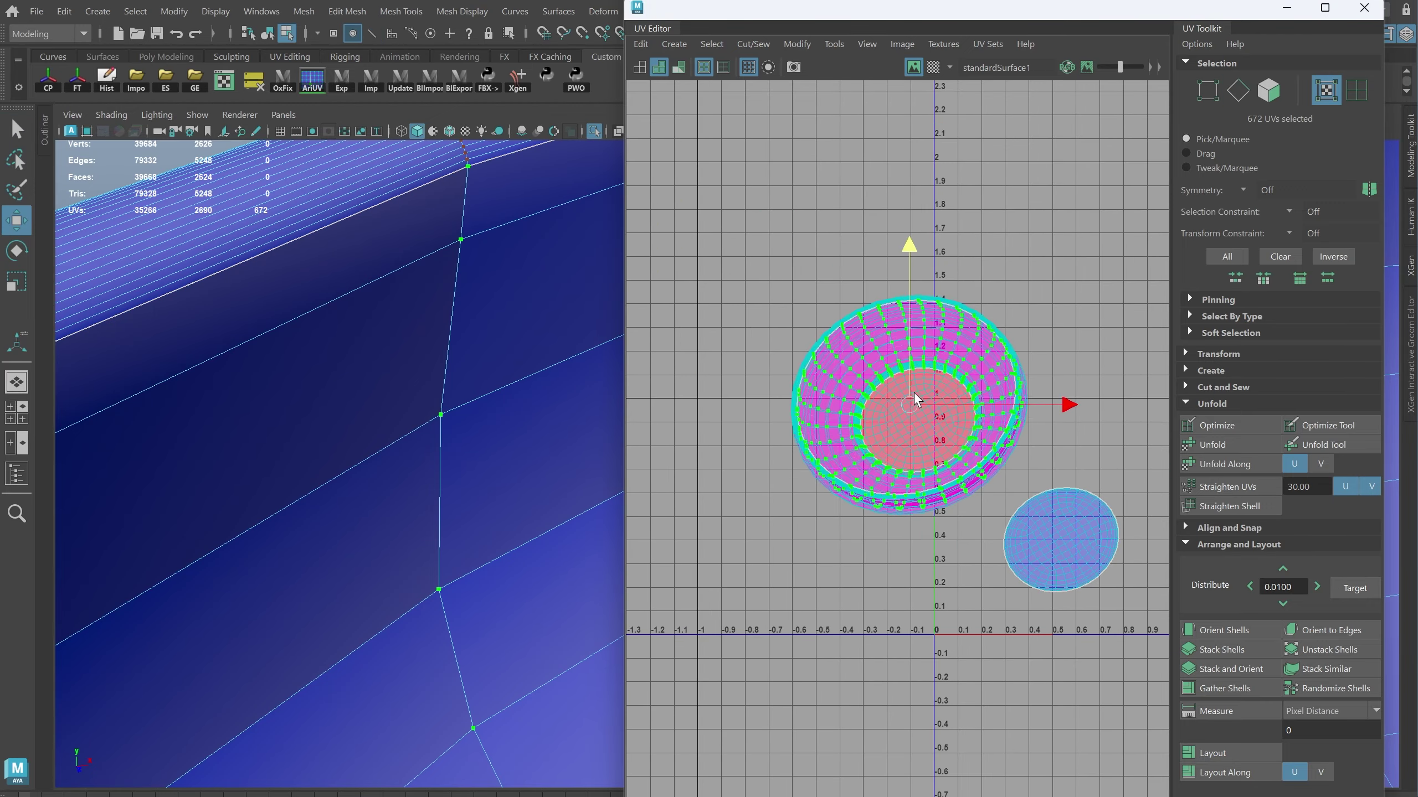
pyautogui.keyDown('alt'); pyautogui.moveTo(370, 484); pyautogui.dragTo(374, 456); pyautogui.keyUp('alt')
pyautogui.click(305, 476)
pyautogui.scroll(-5, 406, 434)
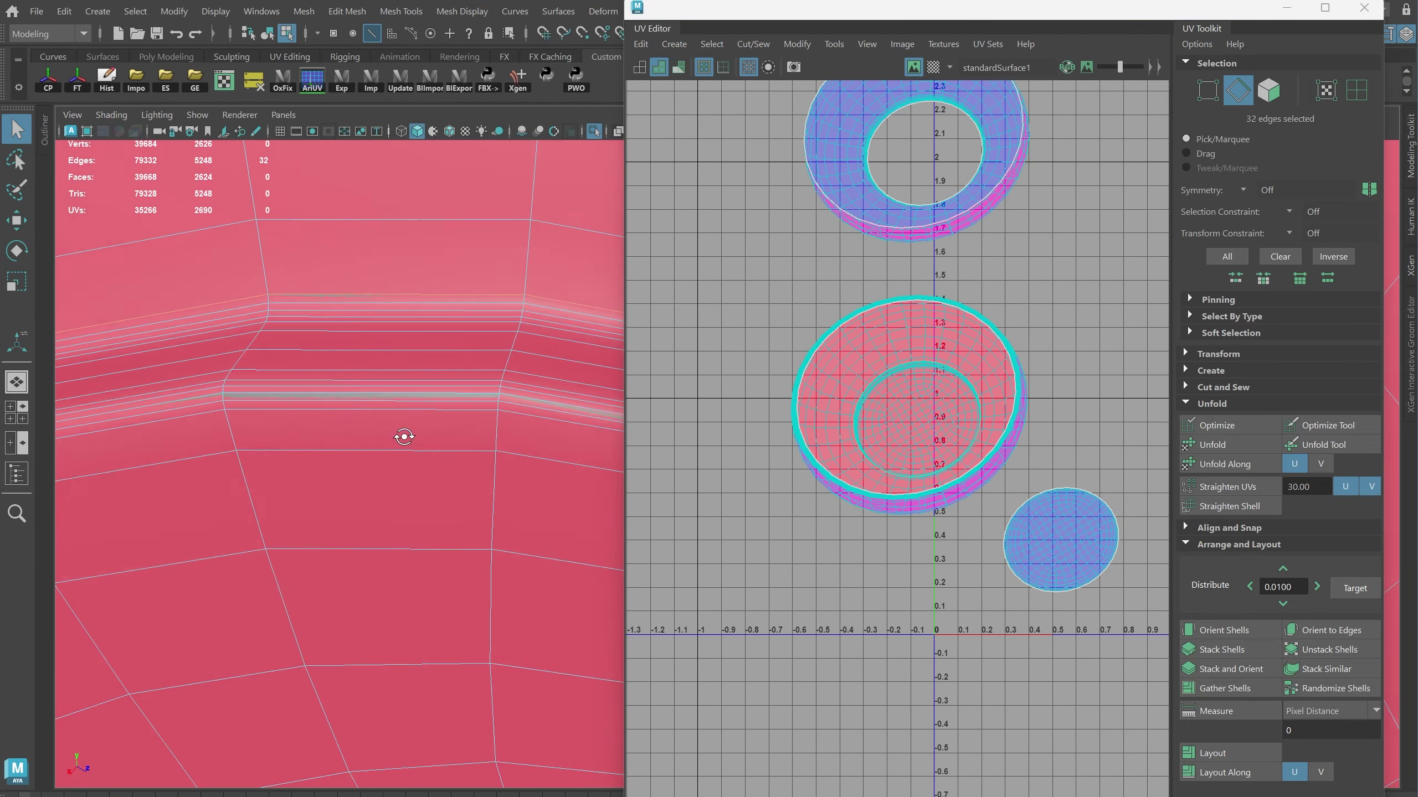
pyautogui.scroll(-5, 807, 507)
pyautogui.hotkey('ctrl', 'F12')
pyautogui.press('w')
# Select the bowl's seam edges and sew them together.
pyautogui.hotkey('ctrl', 'F10')
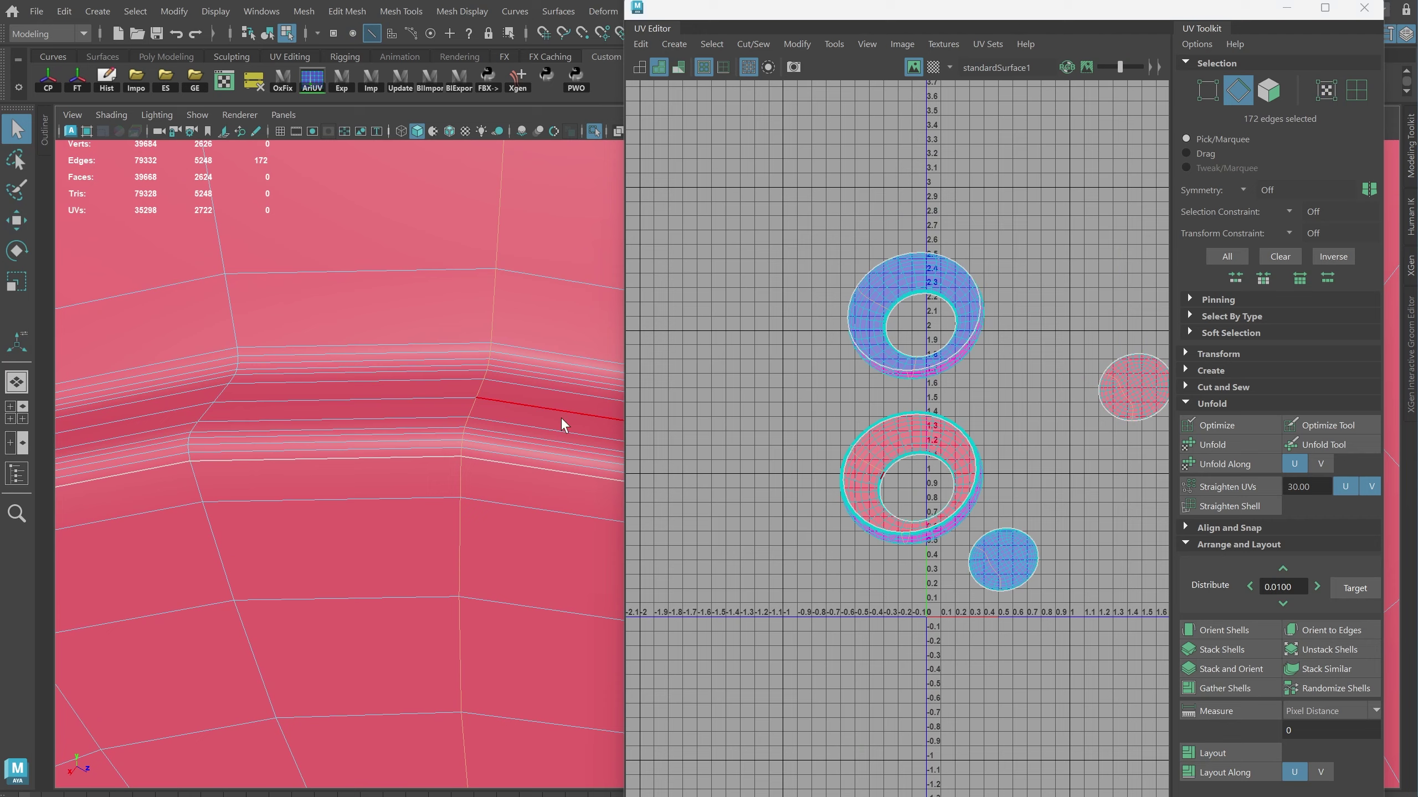
pyautogui.scroll(2, 848, 400)
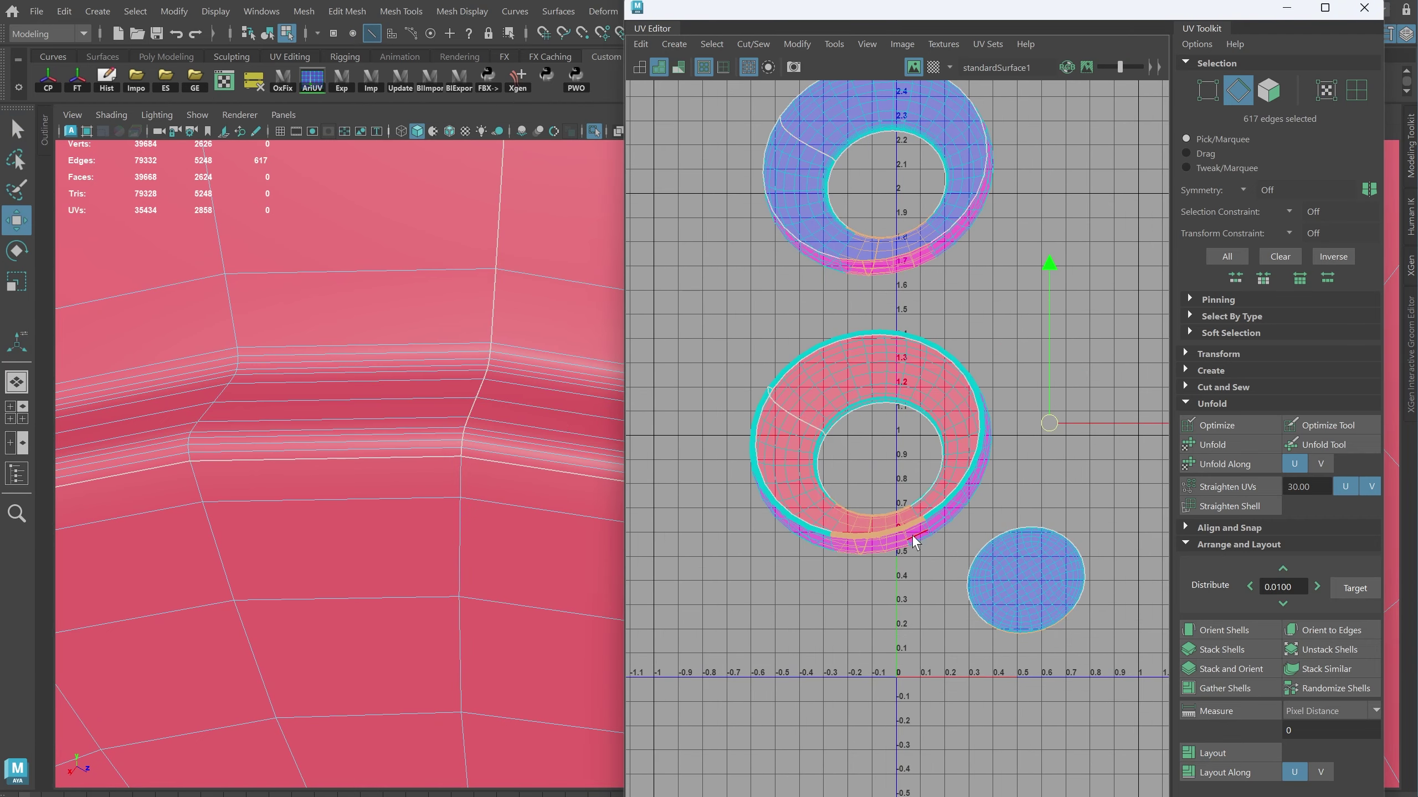
pyautogui.scroll(-2, 914, 542)
pyautogui.keyDown('ctrl'); pyautogui.moveTo(913, 507); pyautogui.dragTo(935, 525); pyautogui.keyUp('ctrl')
pyautogui.click(1045, 510)
# Select the remaining shell border edges and sew them as well.
pyautogui.scroll(5, 733, 633)
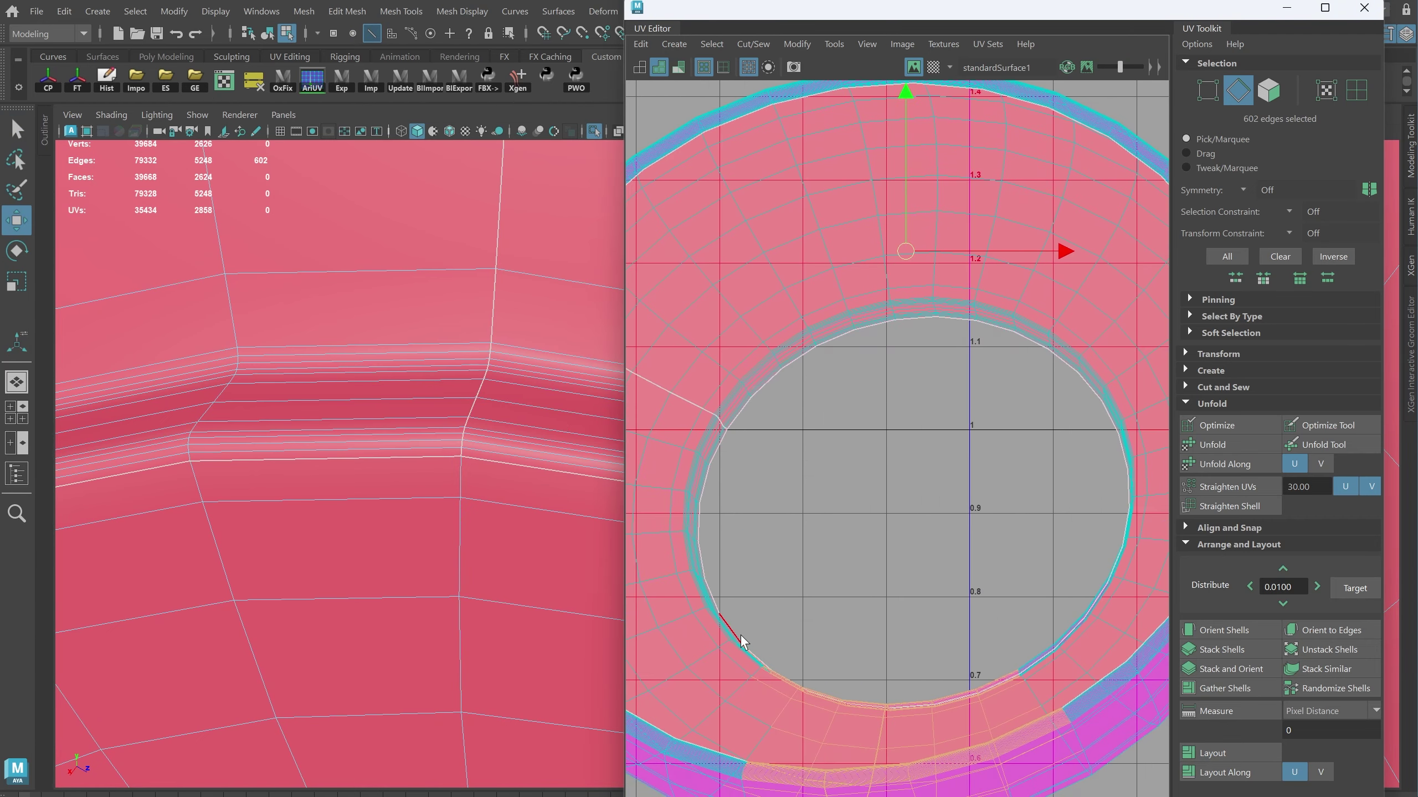
pyautogui.scroll(-2, 929, 519)
pyautogui.scroll(-2, 928, 519)
pyautogui.scroll(-3, 916, 470)
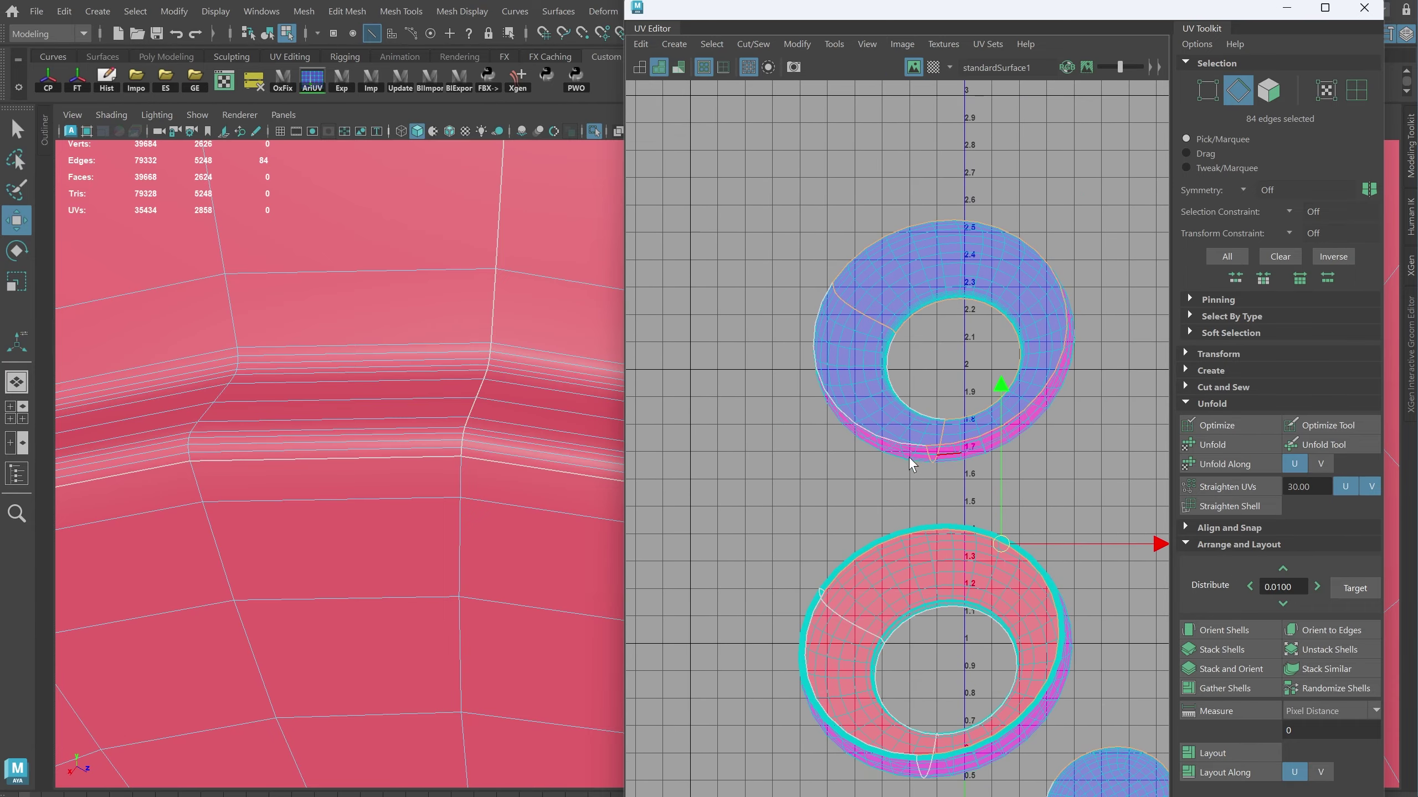
pyautogui.scroll(-1, 813, 600)
pyautogui.scroll(2, 838, 506)
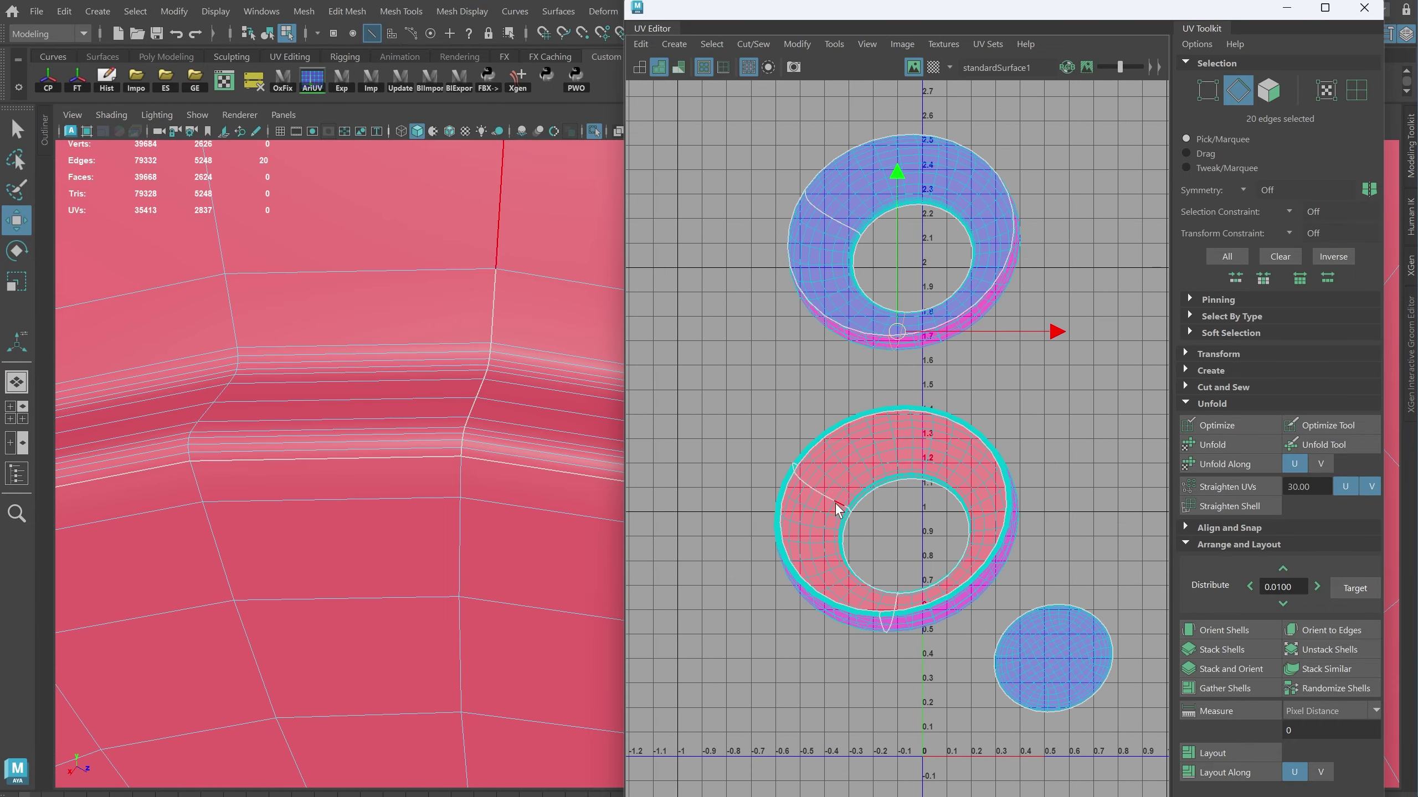
pyautogui.scroll(1, 1085, 659)
pyautogui.moveTo(685, 178); pyautogui.dragTo(1068, 441)
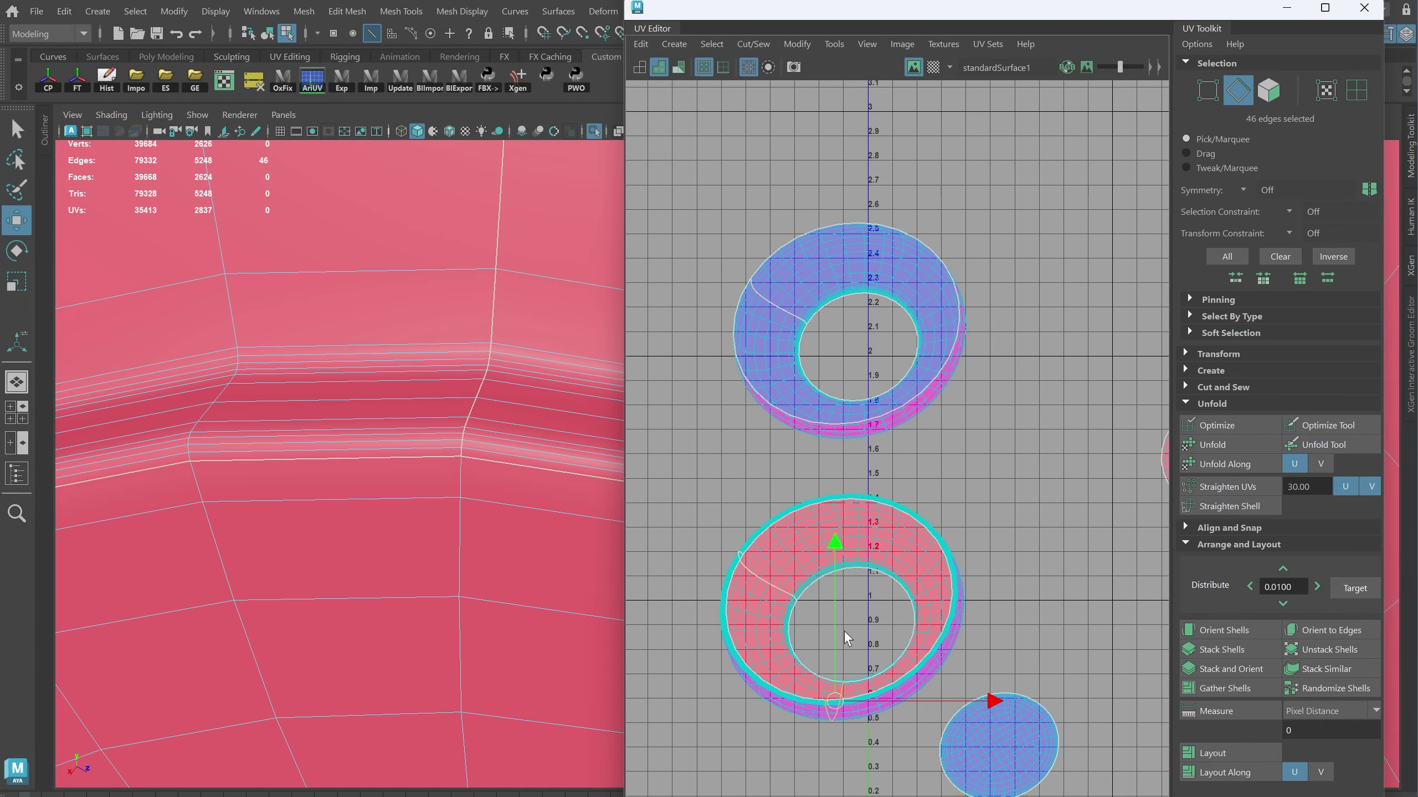
pyautogui.keyDown('shift'); pyautogui.moveTo(844, 629); pyautogui.dragTo(844, 592, button='right'); pyautogui.keyUp('shift')
# Select all the bowl's UVs, then unfold and lay out the shells near the origin.
pyautogui.press('f')
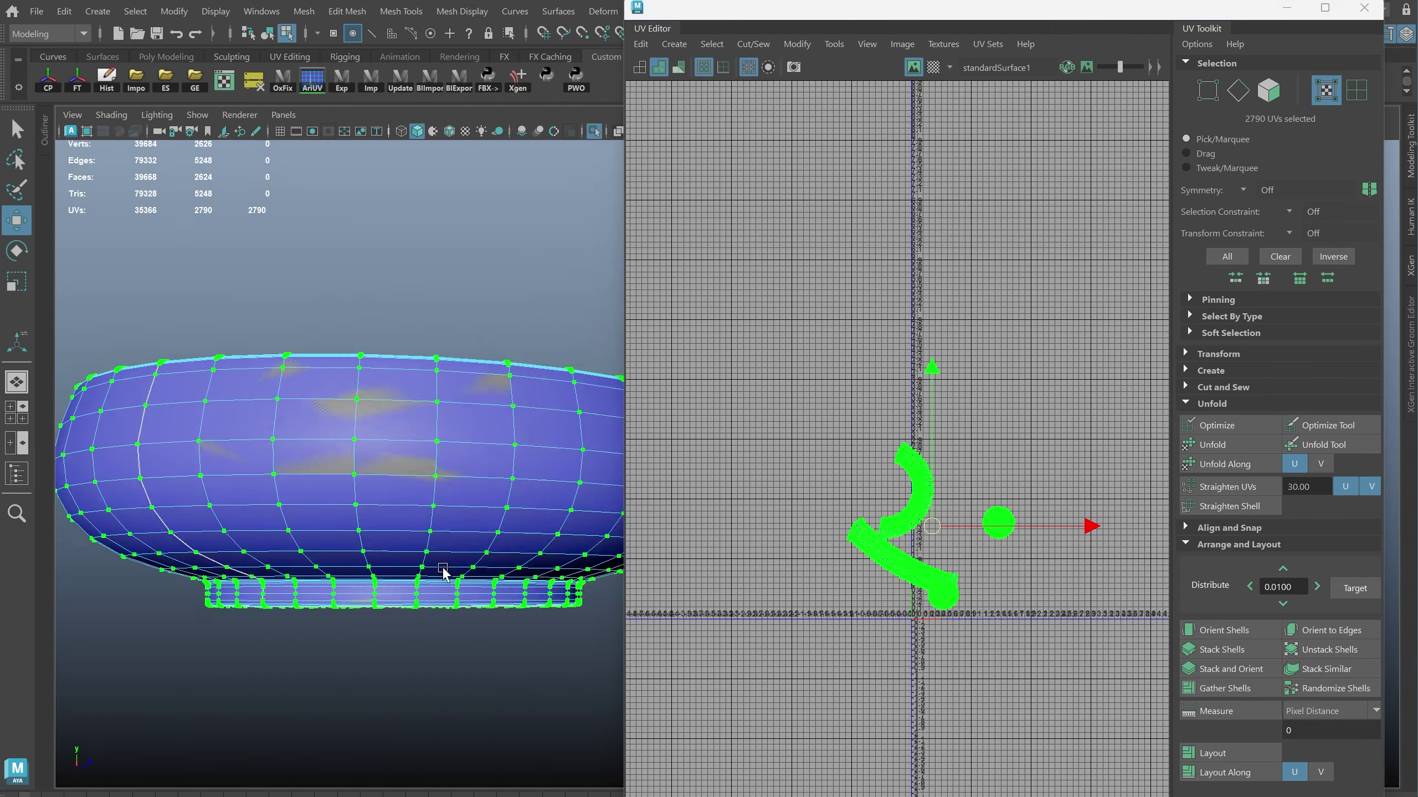
pyautogui.scroll(5, 1000, 465)
pyautogui.click(999, 466)
pyautogui.keyDown('alt'); pyautogui.moveTo(412, 544); pyautogui.dragTo(586, 497); pyautogui.keyUp('alt')
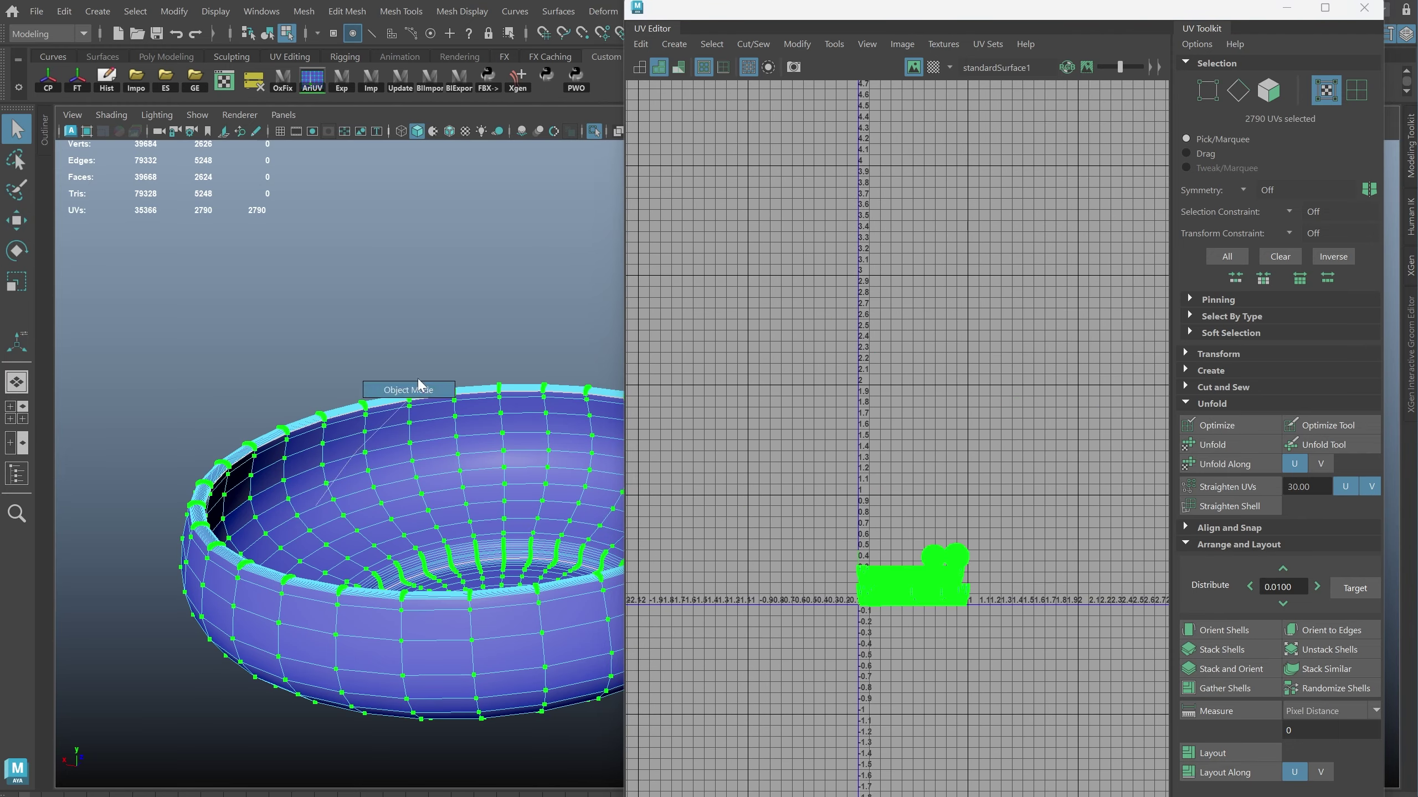
pyautogui.scroll(5, 479, 495)
# Cut the cup's UVs along the edge loop around its base.
pyautogui.moveTo(491, 569); pyautogui.dragTo(475, 557, button='right')
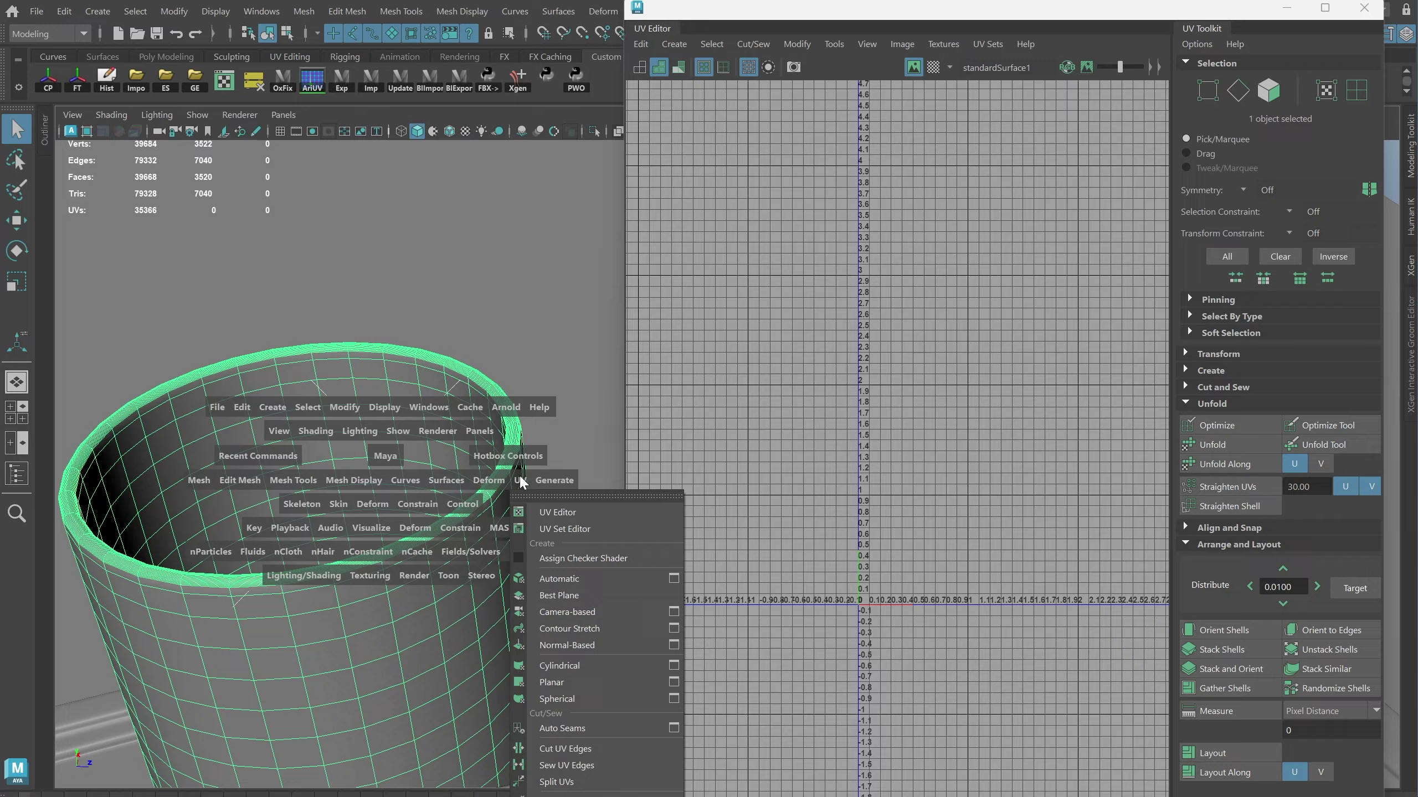
pyautogui.scroll(5, 372, 366)
pyautogui.doubleClick(373, 366)
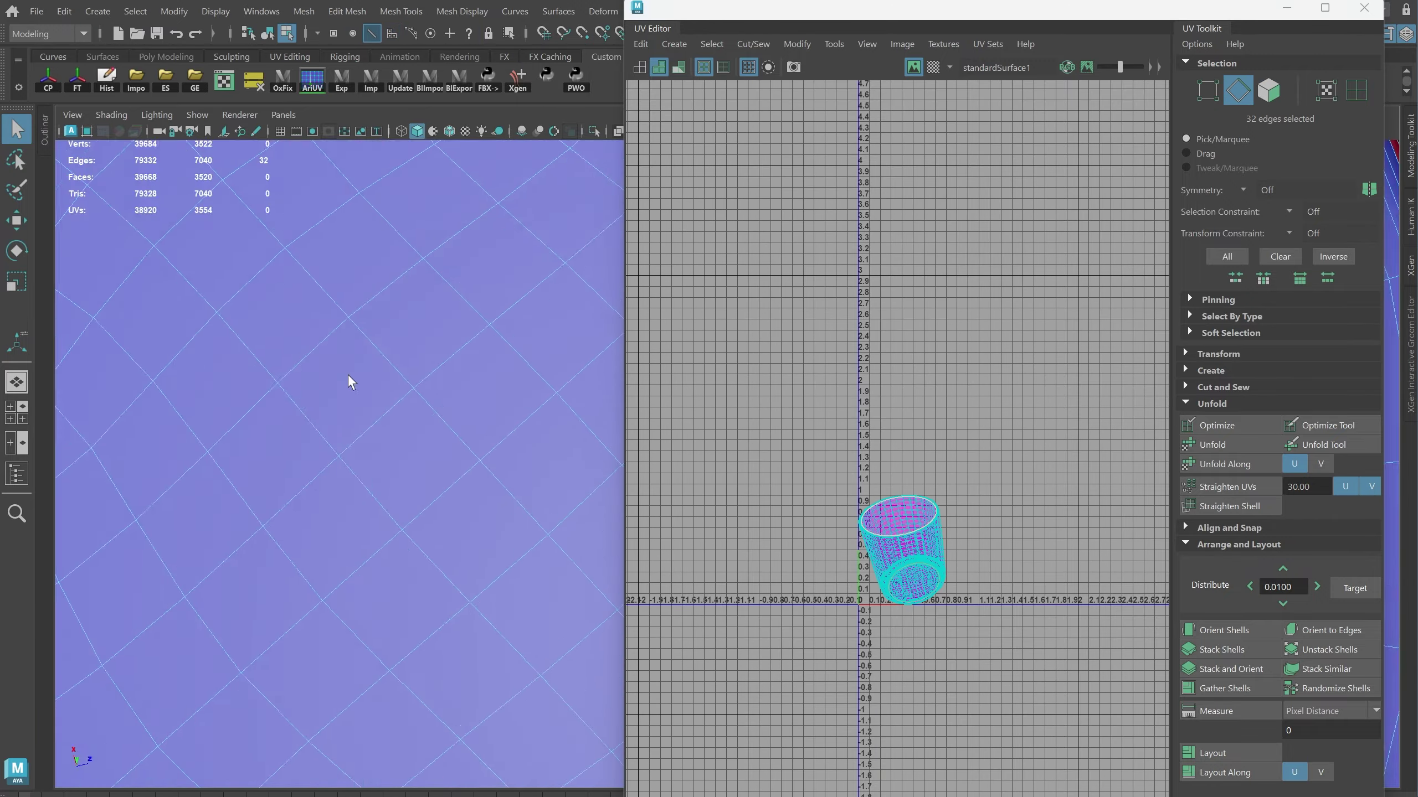
pyautogui.moveTo(396, 253)
pyautogui.keyDown('alt'); pyautogui.mouseDown()
pyautogui.moveTo(452, 414)
pyautogui.moveTo(459, 516)
pyautogui.moveTo(327, 358)
pyautogui.mouseUp(); pyautogui.keyUp('alt')
pyautogui.keyDown('shift'); pyautogui.rightClick(885, 456); pyautogui.keyUp('shift')
pyautogui.click(821, 483)
pyautogui.scroll(5, 458, 452)
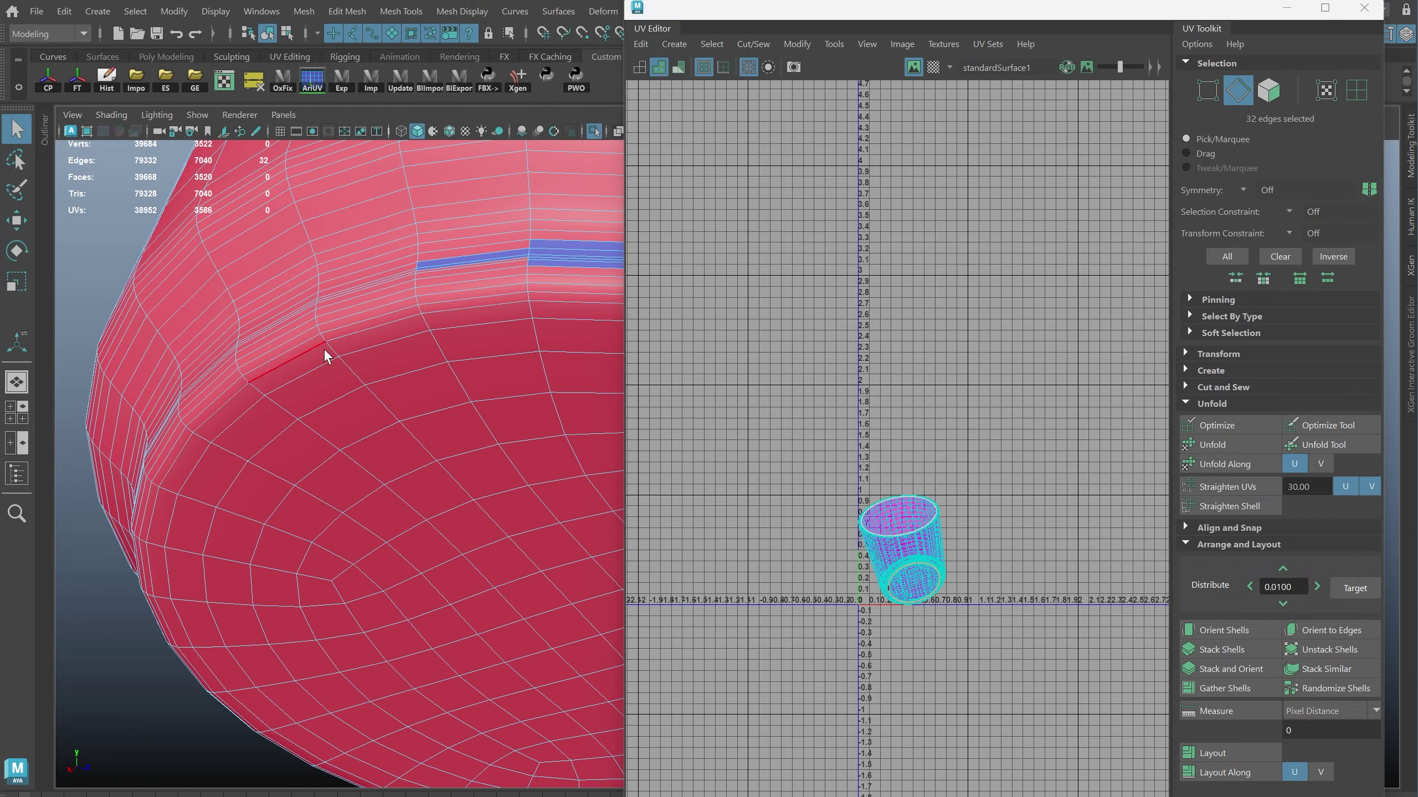
# Move the base disc away from the wall shell and unfold the wall.
pyautogui.press('w')
pyautogui.moveTo(910, 575); pyautogui.dragTo(788, 422)
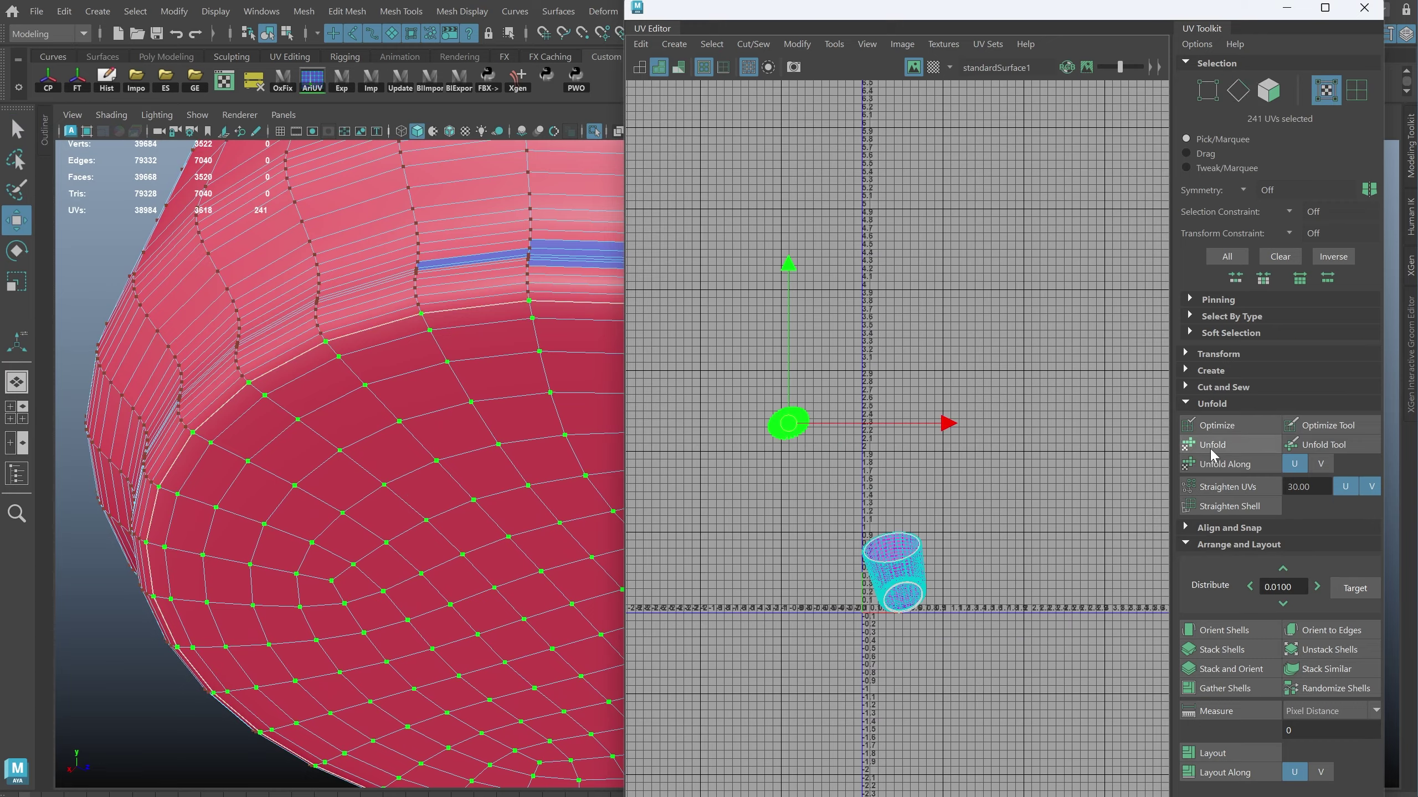
pyautogui.scroll(-2, 977, 563)
pyautogui.click(893, 570)
pyautogui.scroll(-3, 433, 585)
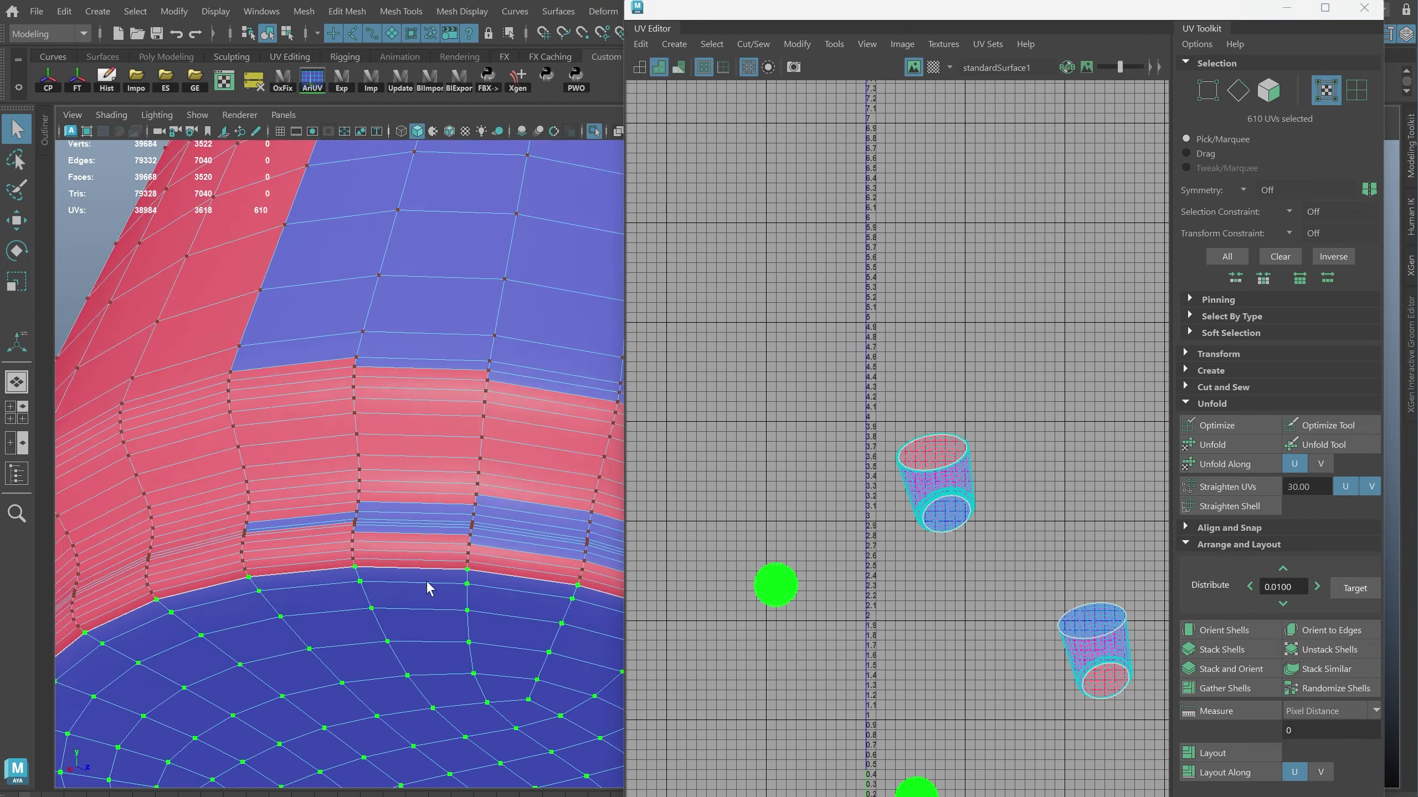
# Cut a vertical seam down the cup's wall.
pyautogui.keyDown('alt'); pyautogui.moveTo(433, 585); pyautogui.dragTo(469, 583); pyautogui.keyUp('alt')
pyautogui.press('F10')
pyautogui.moveTo(385, 197); pyautogui.dragTo(594, 544)
pyautogui.scroll(-2, 895, 507)
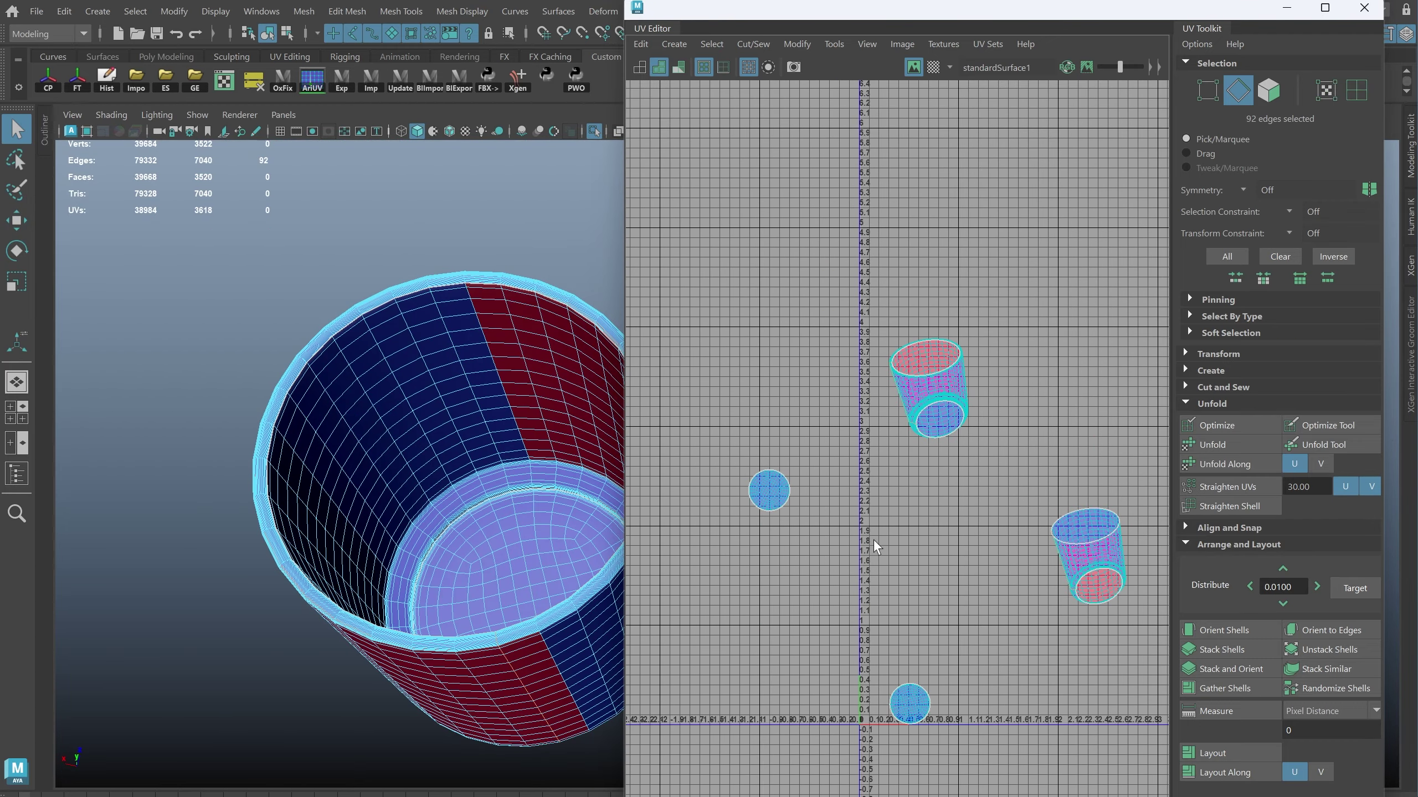
pyautogui.hotkey('ctrl', 'x')
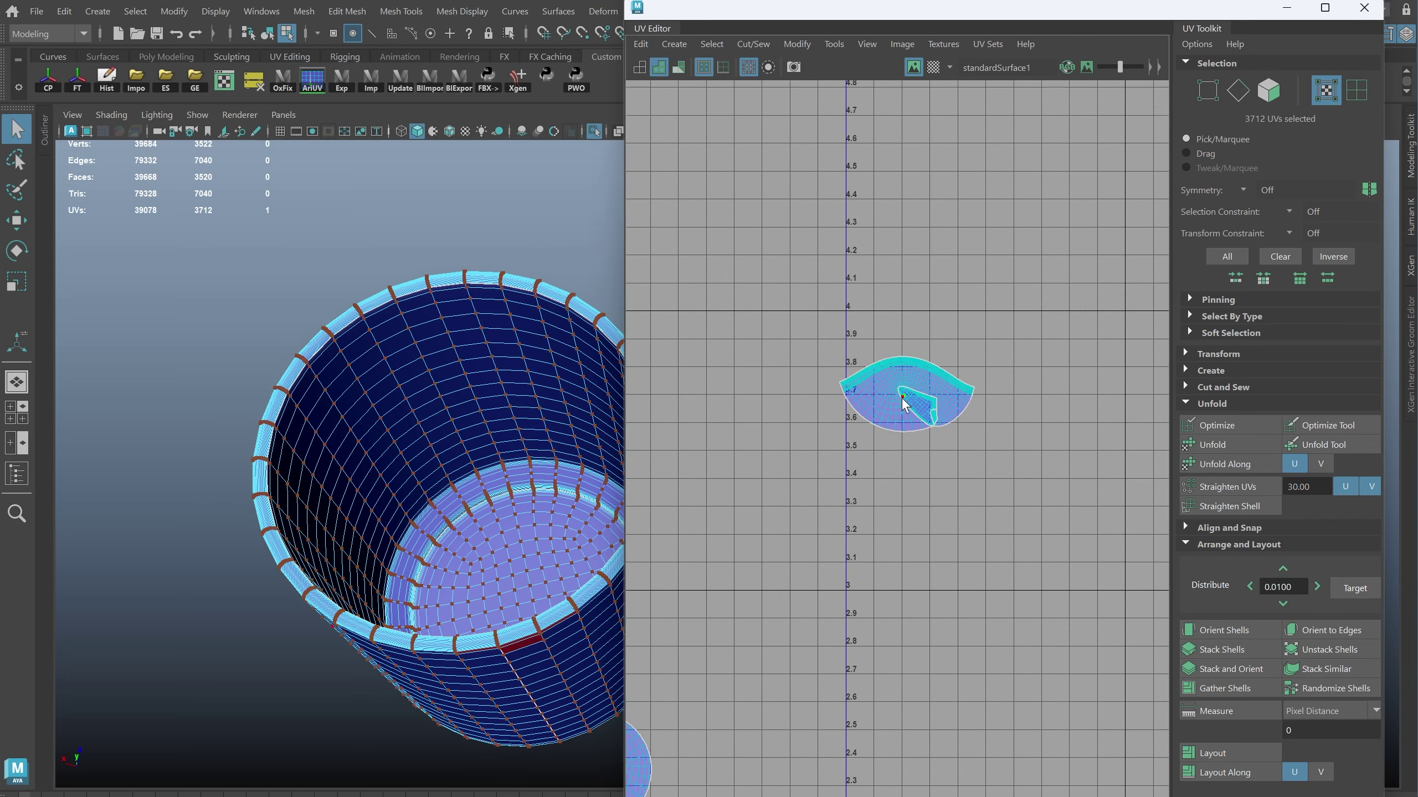
pyautogui.scroll(3, 1022, 478)
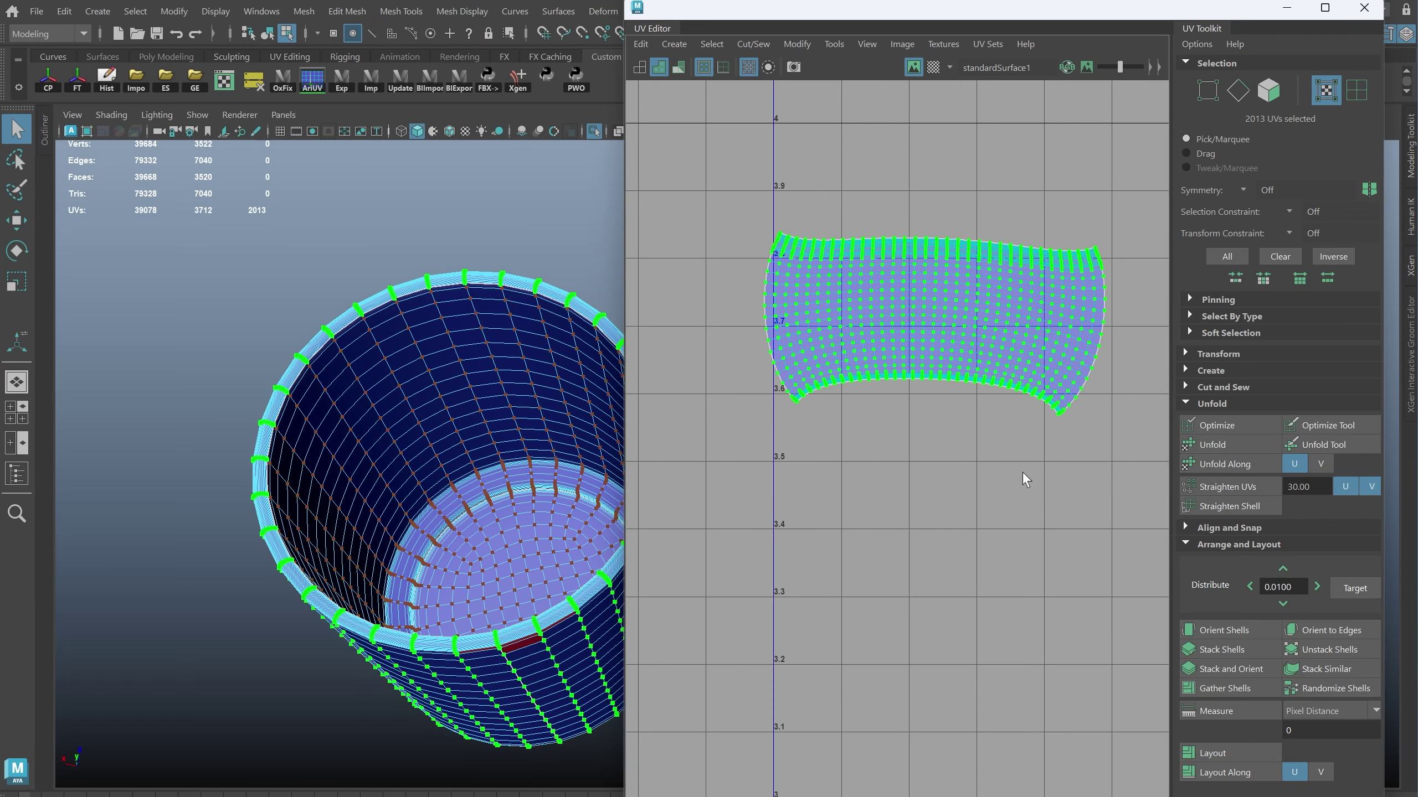
pyautogui.scroll(-3, 987, 481)
# Rotate the cup's wall shells to lie horizontally and frame all UV shells.
pyautogui.press('e')
pyautogui.moveTo(1055, 572); pyautogui.dragTo(1033, 550)
pyautogui.scroll(3, 1029, 544)
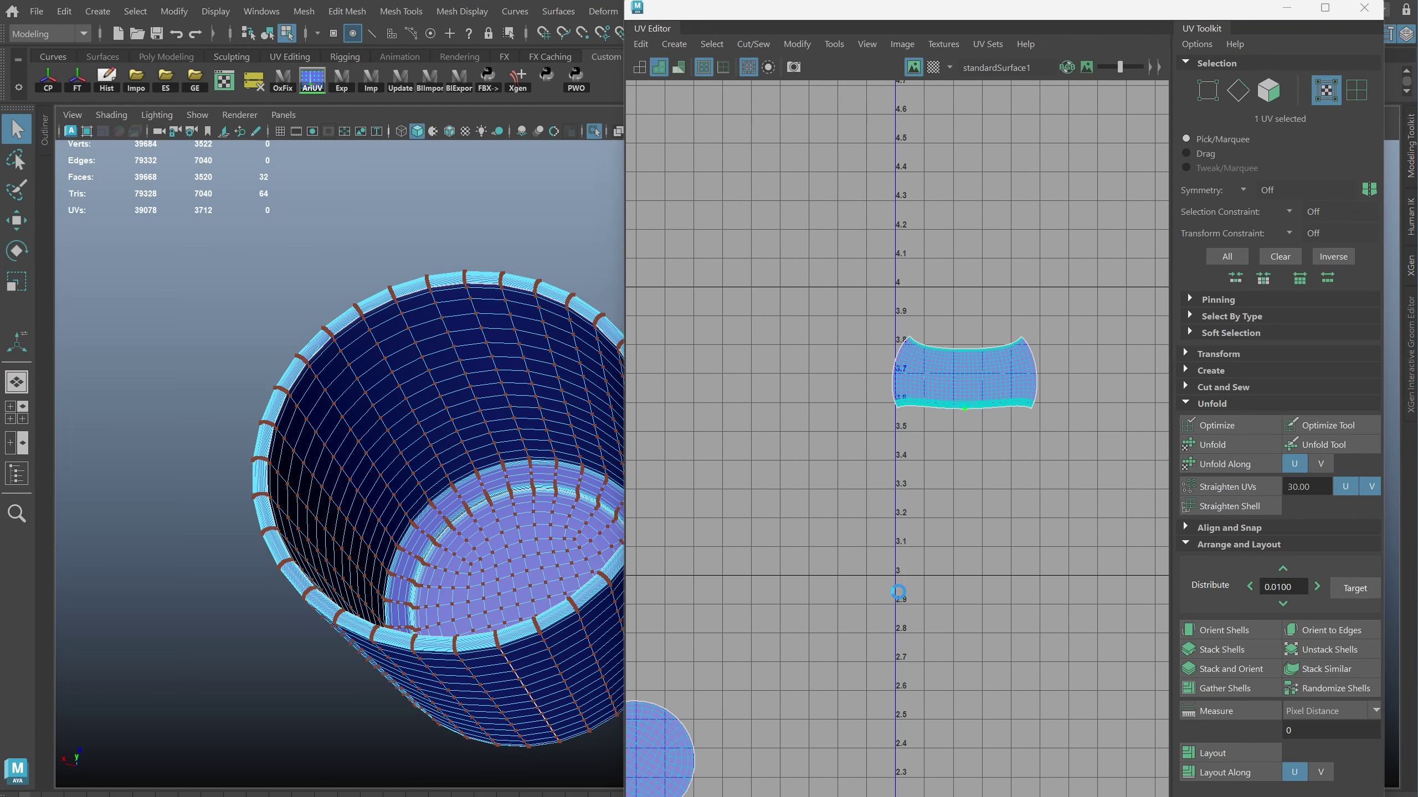
pyautogui.scroll(-3, 895, 607)
pyautogui.scroll(3, 995, 391)
pyautogui.press('e')
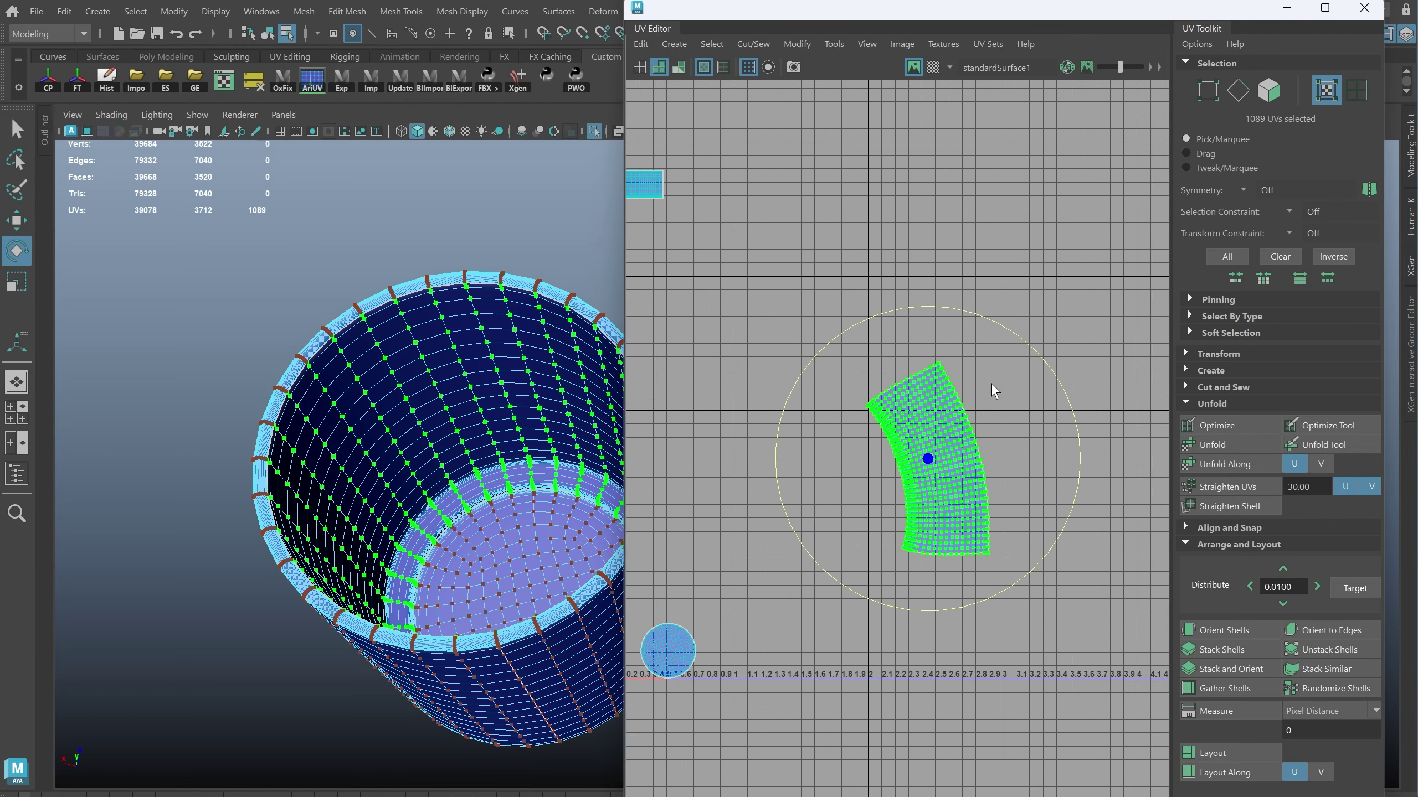
pyautogui.scroll(5, 681, 282)
pyautogui.scroll(-2, 932, 473)
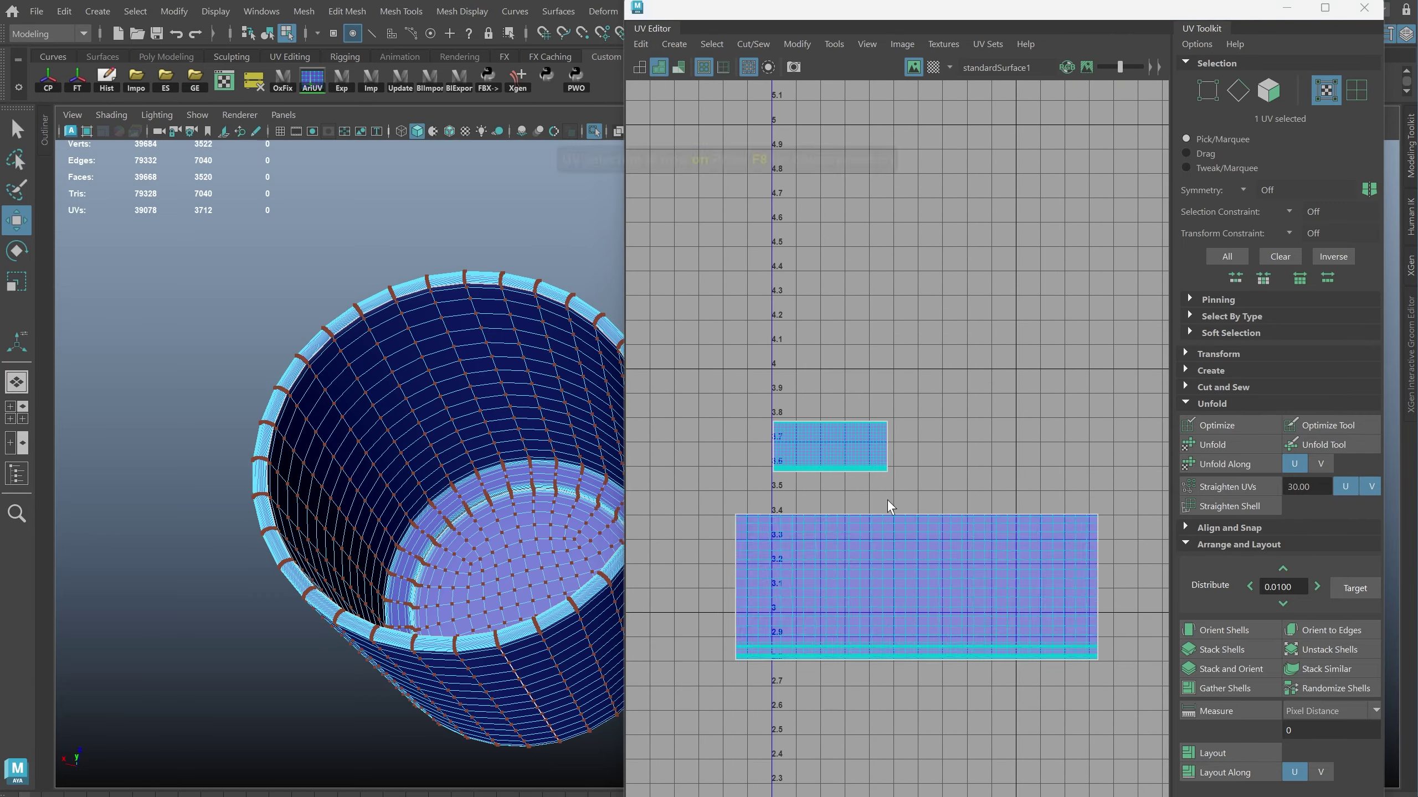
pyautogui.press('a')
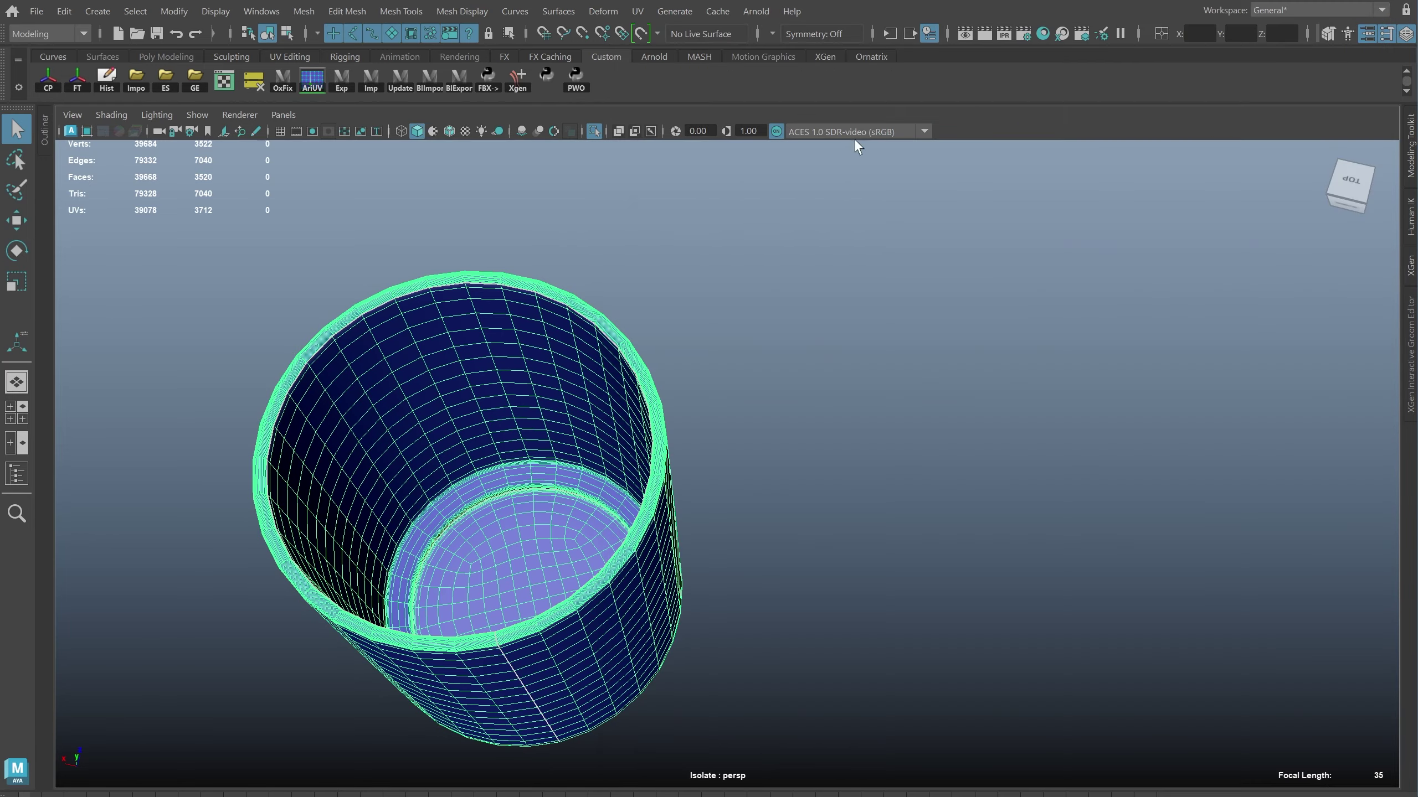
# Return to shaded display, show the camera attributes, and select the table.
pyautogui.press('5')
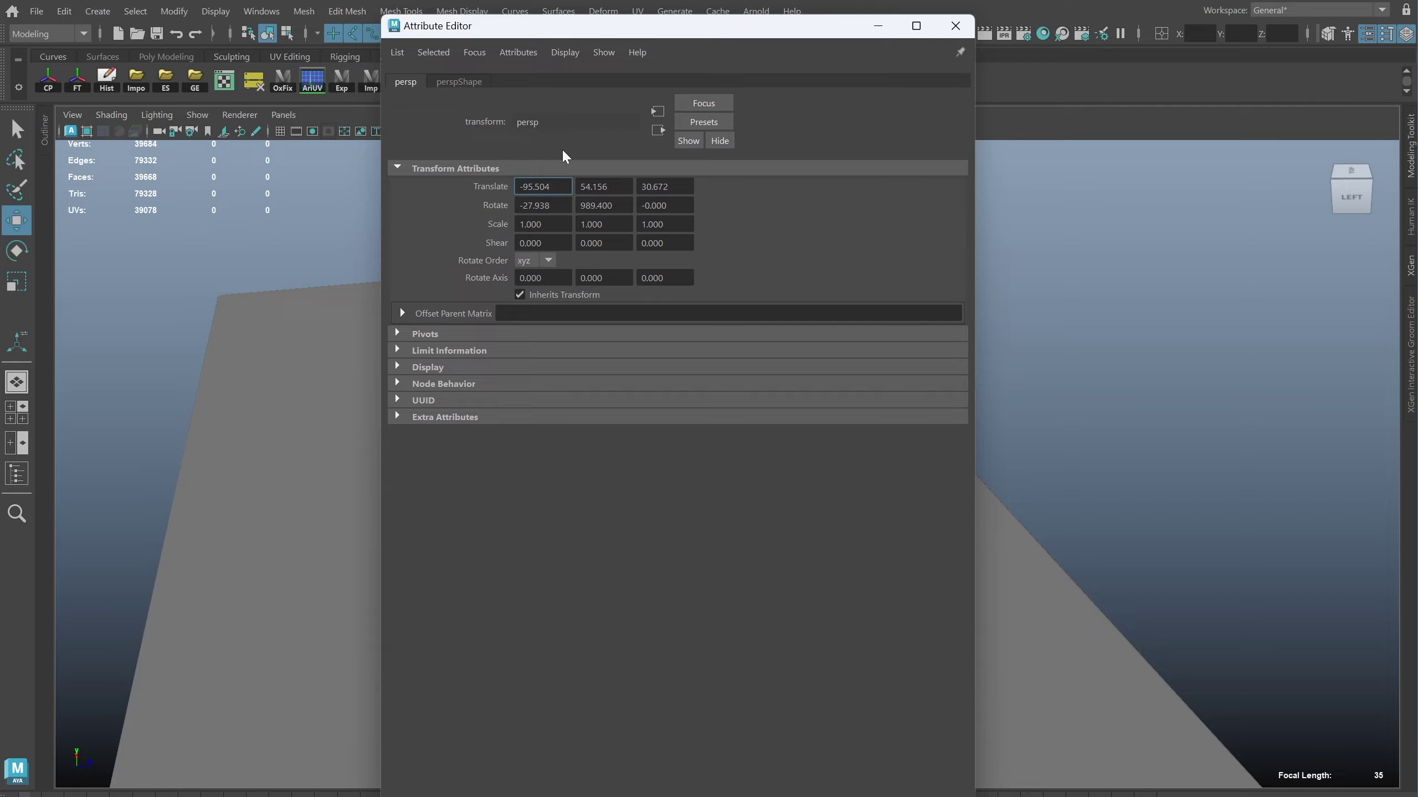
pyautogui.hotkey('ctrl', 'a')
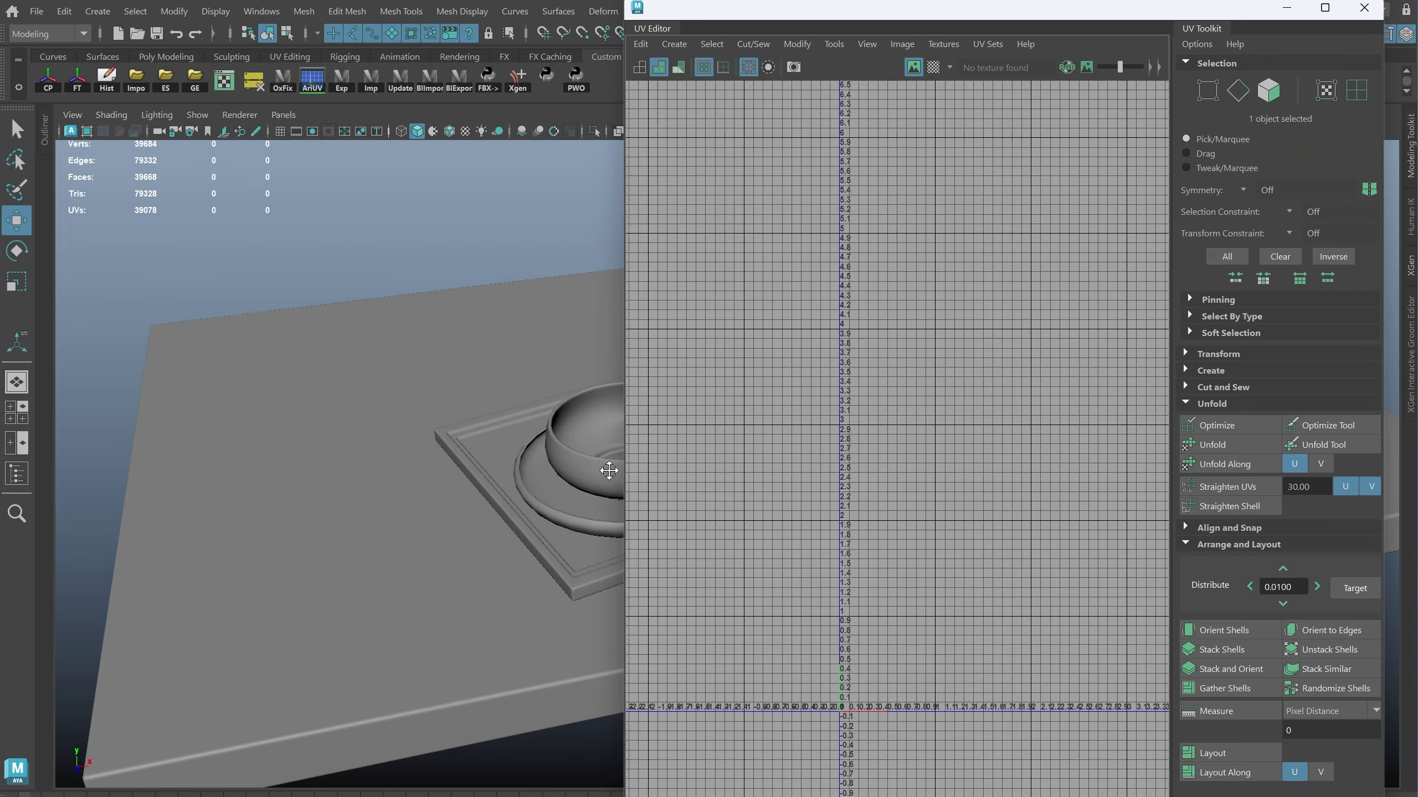
pyautogui.moveTo(155, 305); pyautogui.dragTo(579, 637)
pyautogui.click(427, 536)
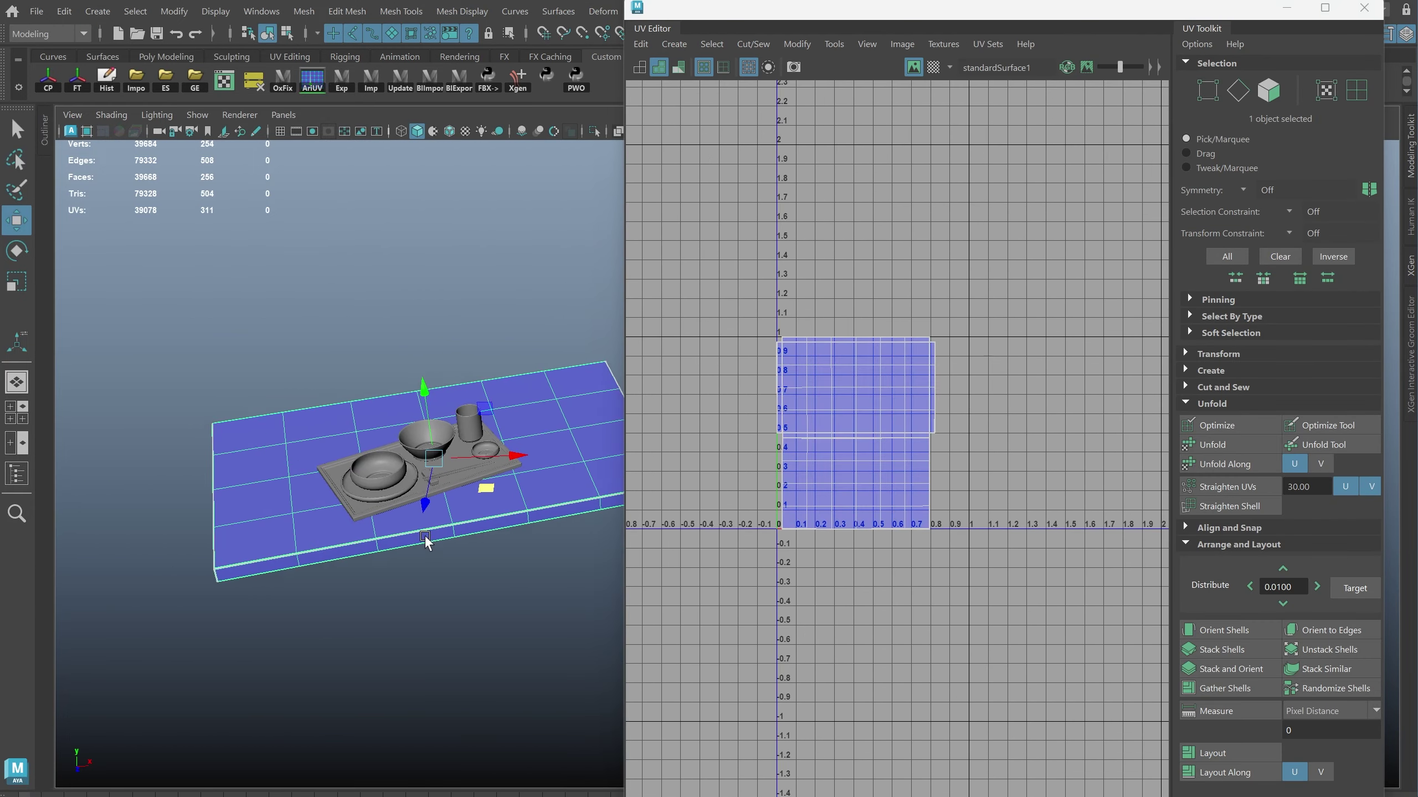
pyautogui.scroll(3, 469, 531)
pyautogui.click(16, 473)
# Select SM_Bowl_A and SM_Bowl_B to check their UVs.
pyautogui.keyDown('alt'); pyautogui.moveTo(346, 323); pyautogui.dragTo(424, 358); pyautogui.keyUp('alt')
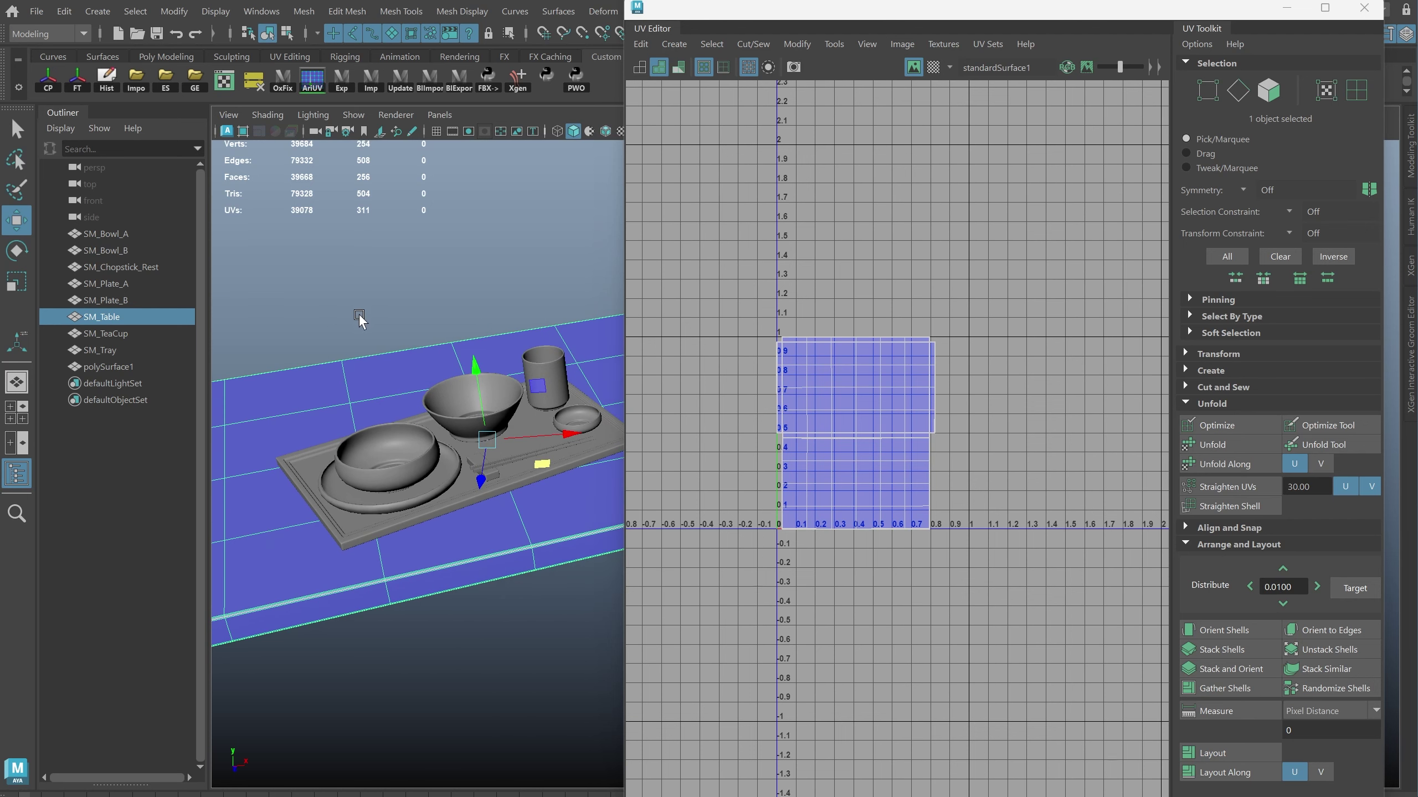
pyautogui.press('q')
pyautogui.click(385, 458)
pyautogui.keyDown('shift'); pyautogui.click(503, 402); pyautogui.keyUp('shift')
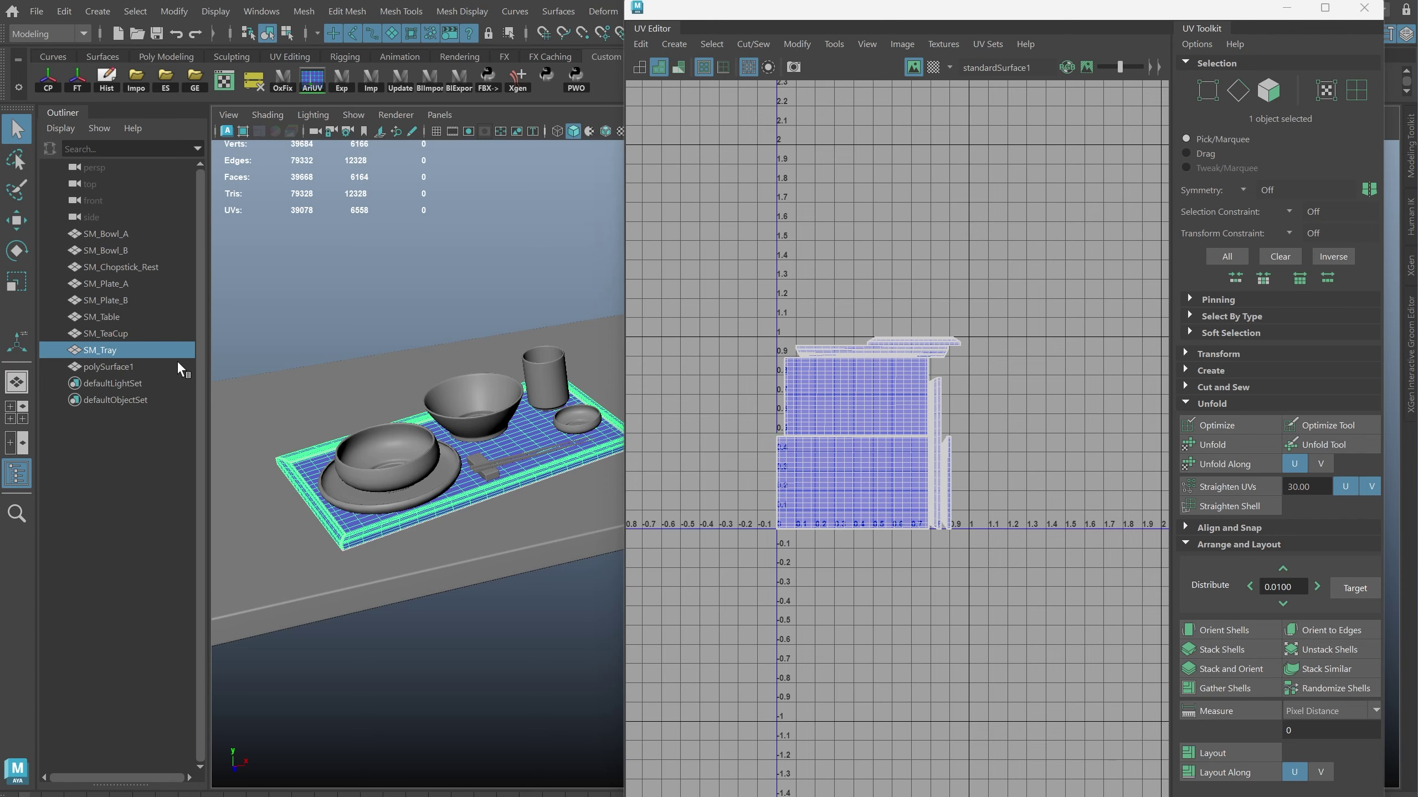
pyautogui.moveTo(391, 335)
pyautogui.keyDown('alt'); pyautogui.mouseDown()
pyautogui.moveTo(446, 463)
pyautogui.moveTo(515, 469)
pyautogui.mouseUp(); pyautogui.keyUp('alt')
pyautogui.click(448, 466)
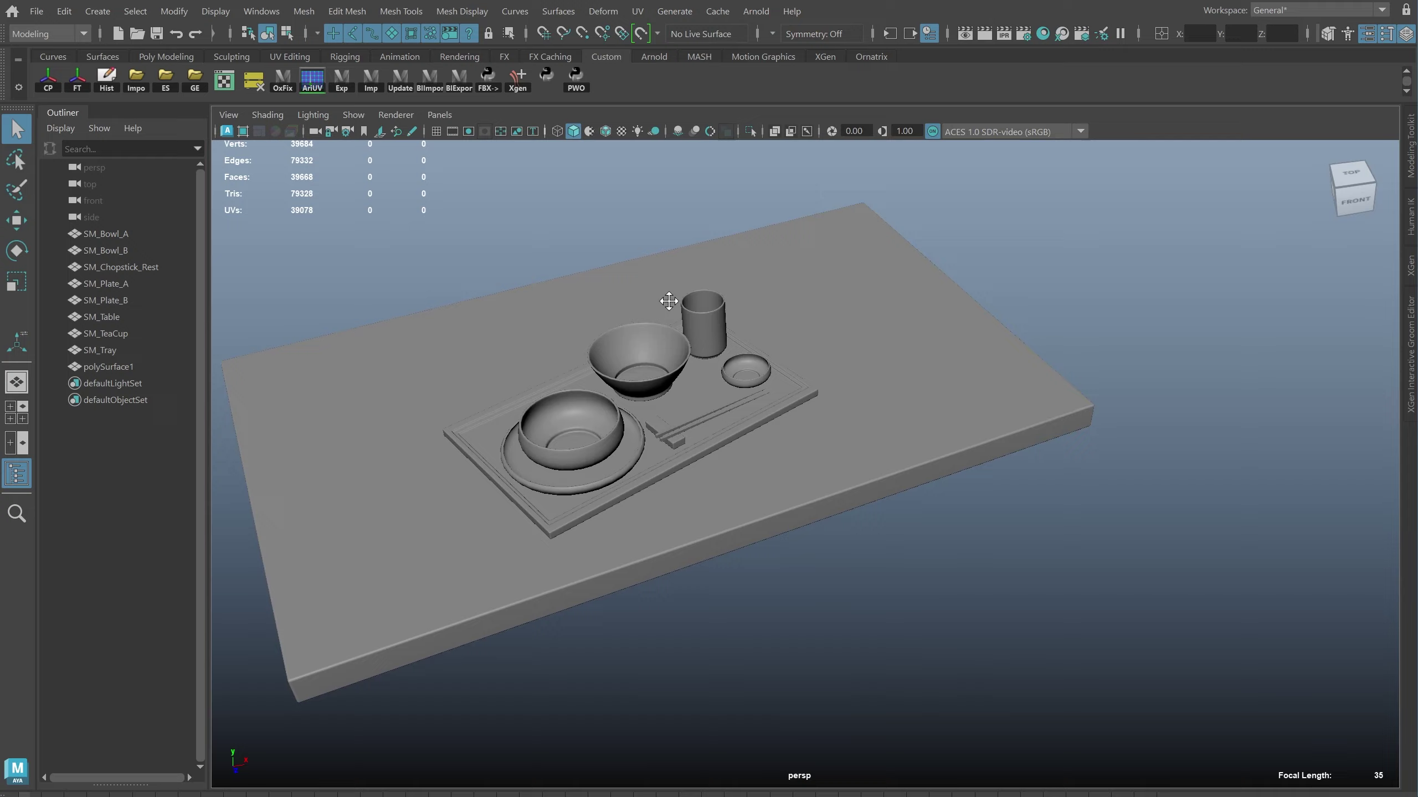
# Give every object a new material with a Checker colour texture, in textured display.
pyautogui.moveTo(671, 307)
pyautogui.keyDown('alt'); pyautogui.mouseDown()
pyautogui.moveTo(624, 390)
pyautogui.moveTo(497, 531)
pyautogui.mouseUp(); pyautogui.keyUp('alt')
pyautogui.press('4')
pyautogui.rightClick(497, 532)
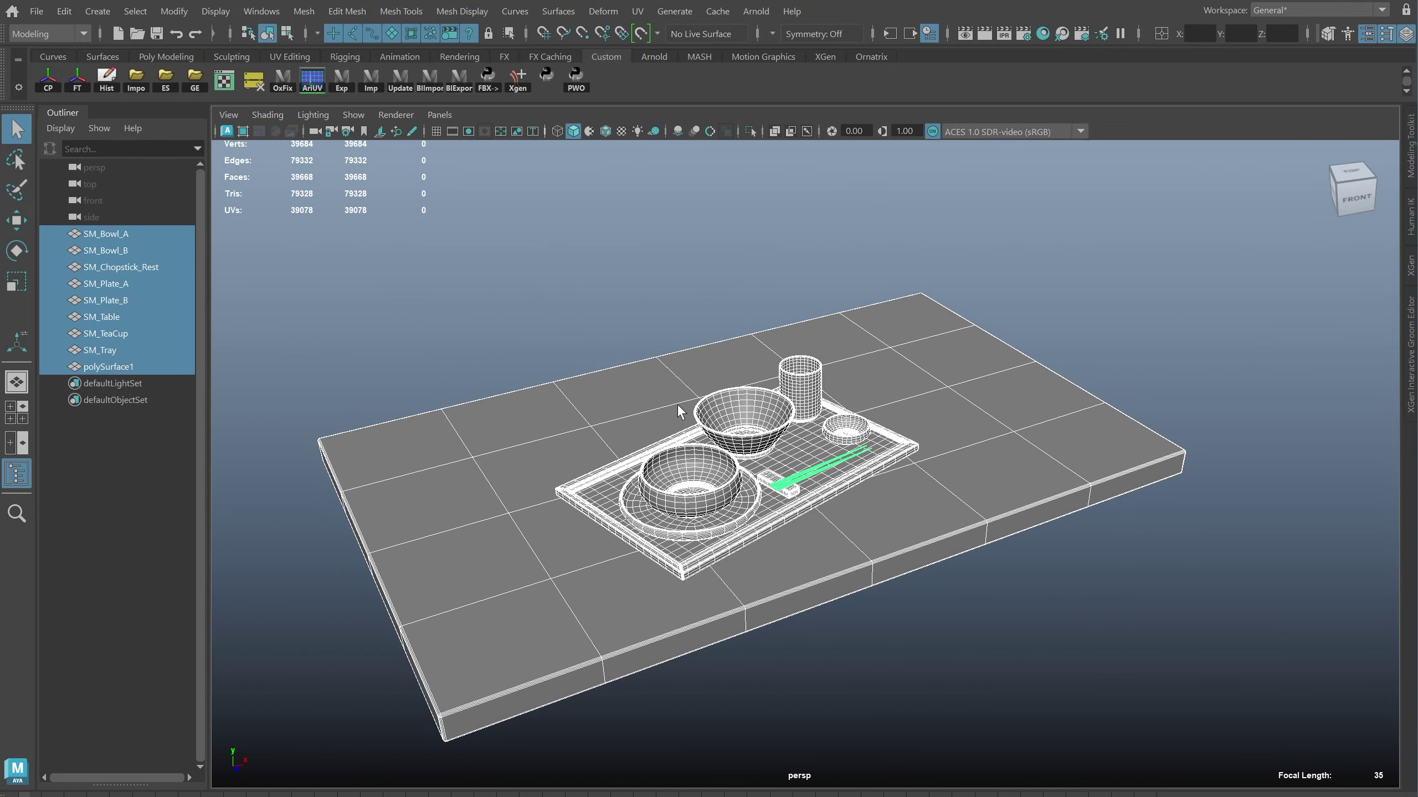
pyautogui.click(494, 323)
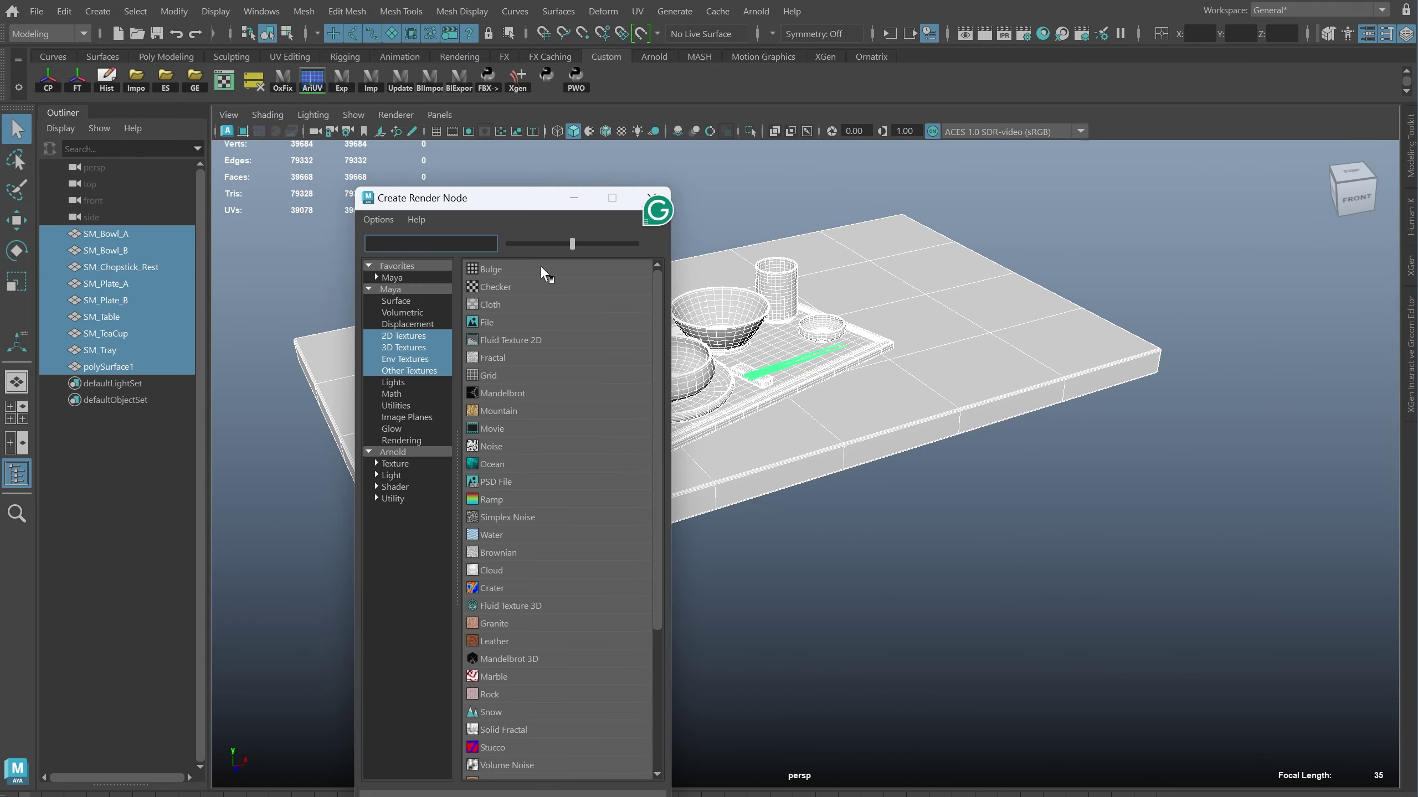
pyautogui.click(538, 273)
pyautogui.press('6')
# Inspect the bowls and plate, ending on SM_Bowl_B, which shows no checker.
pyautogui.scroll(3, 804, 486)
pyautogui.keyDown('alt'); pyautogui.moveTo(803, 486); pyautogui.dragTo(742, 424); pyautogui.keyUp('alt')
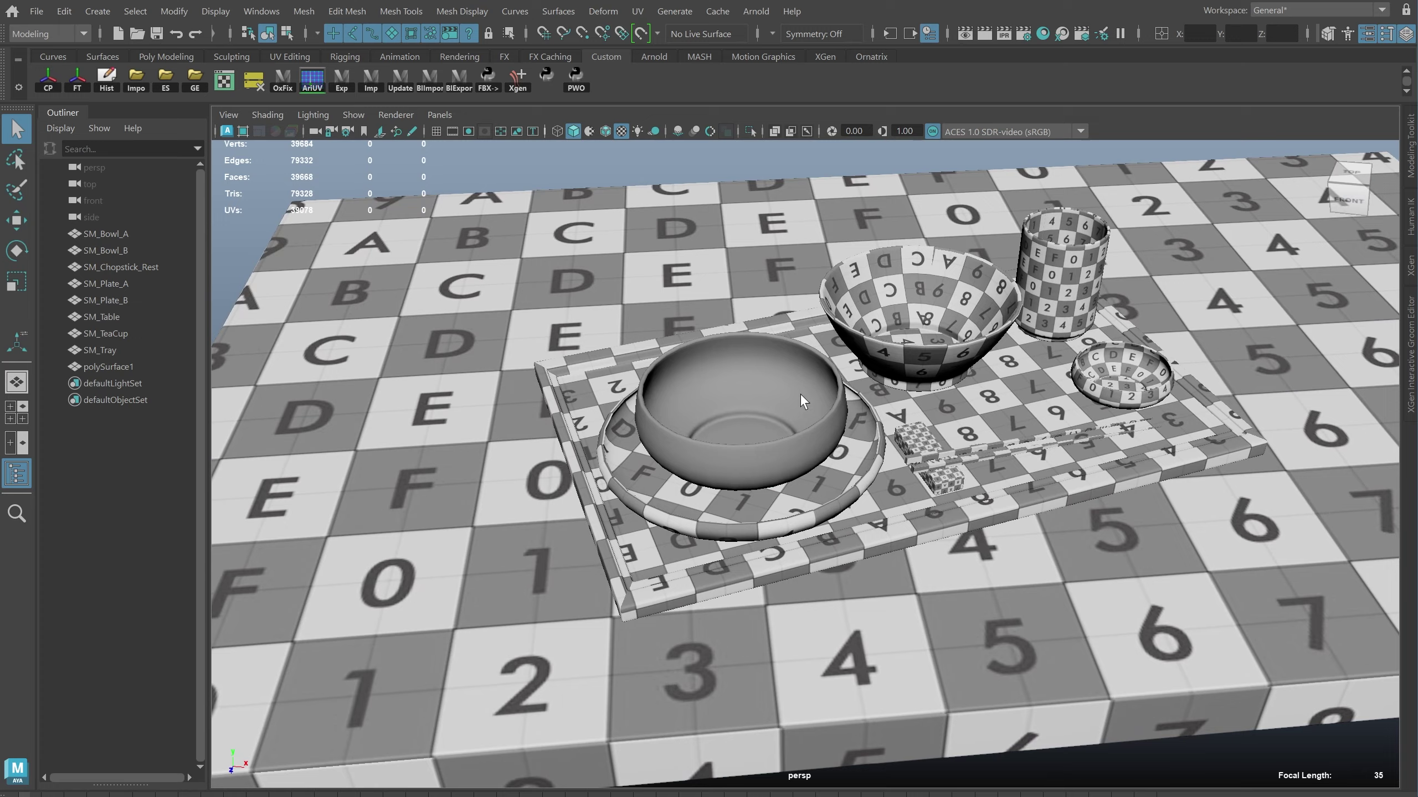
pyautogui.click(726, 391)
pyautogui.rightClick(753, 468)
pyautogui.click(760, 586)
pyautogui.moveTo(759, 586)
pyautogui.keyDown('alt'); pyautogui.mouseDown()
pyautogui.moveTo(781, 402)
pyautogui.moveTo(770, 369)
pyautogui.mouseUp(); pyautogui.keyUp('alt')
pyautogui.click(781, 402)
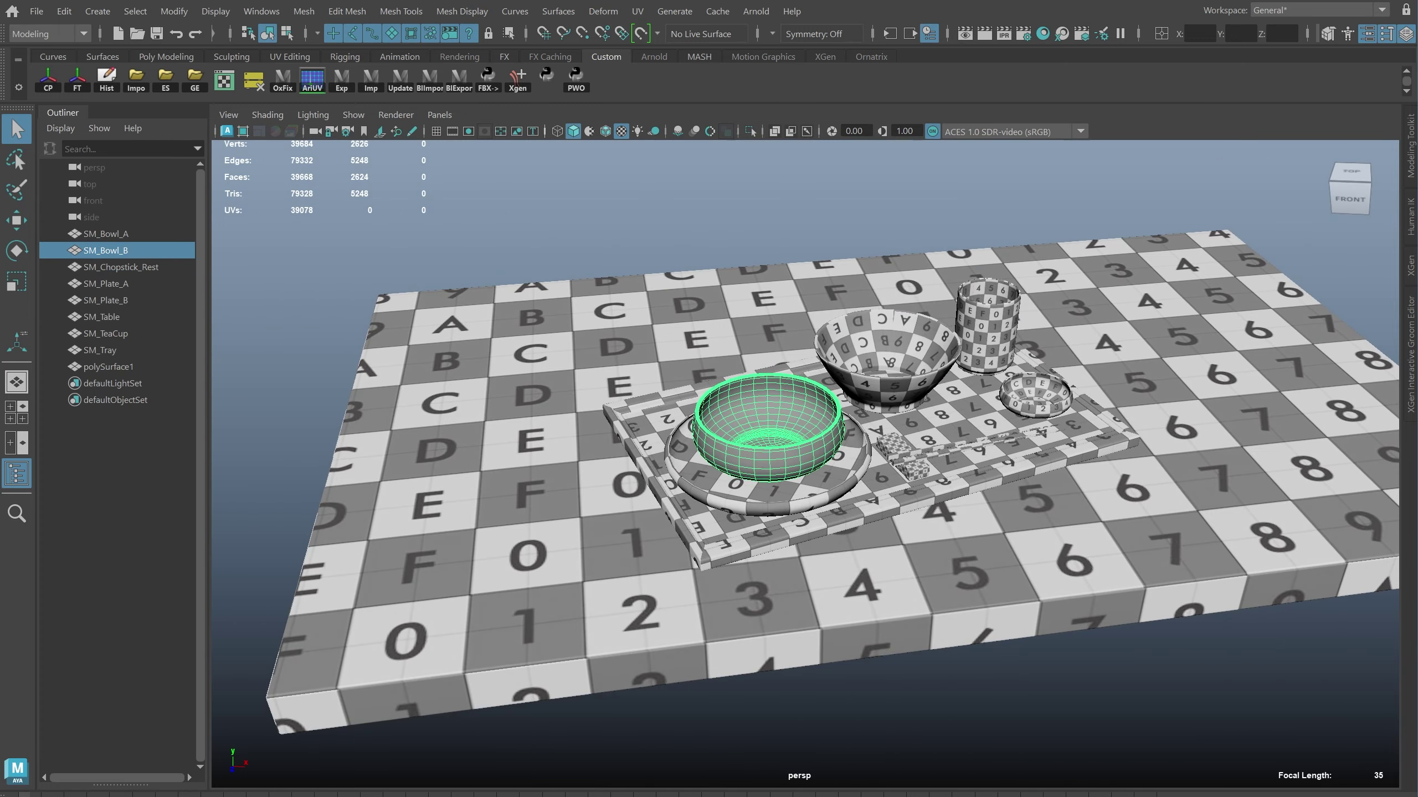
# Isolate SM_Bowl_B in the UV editing view and switch to edge selection.
pyautogui.press('5')
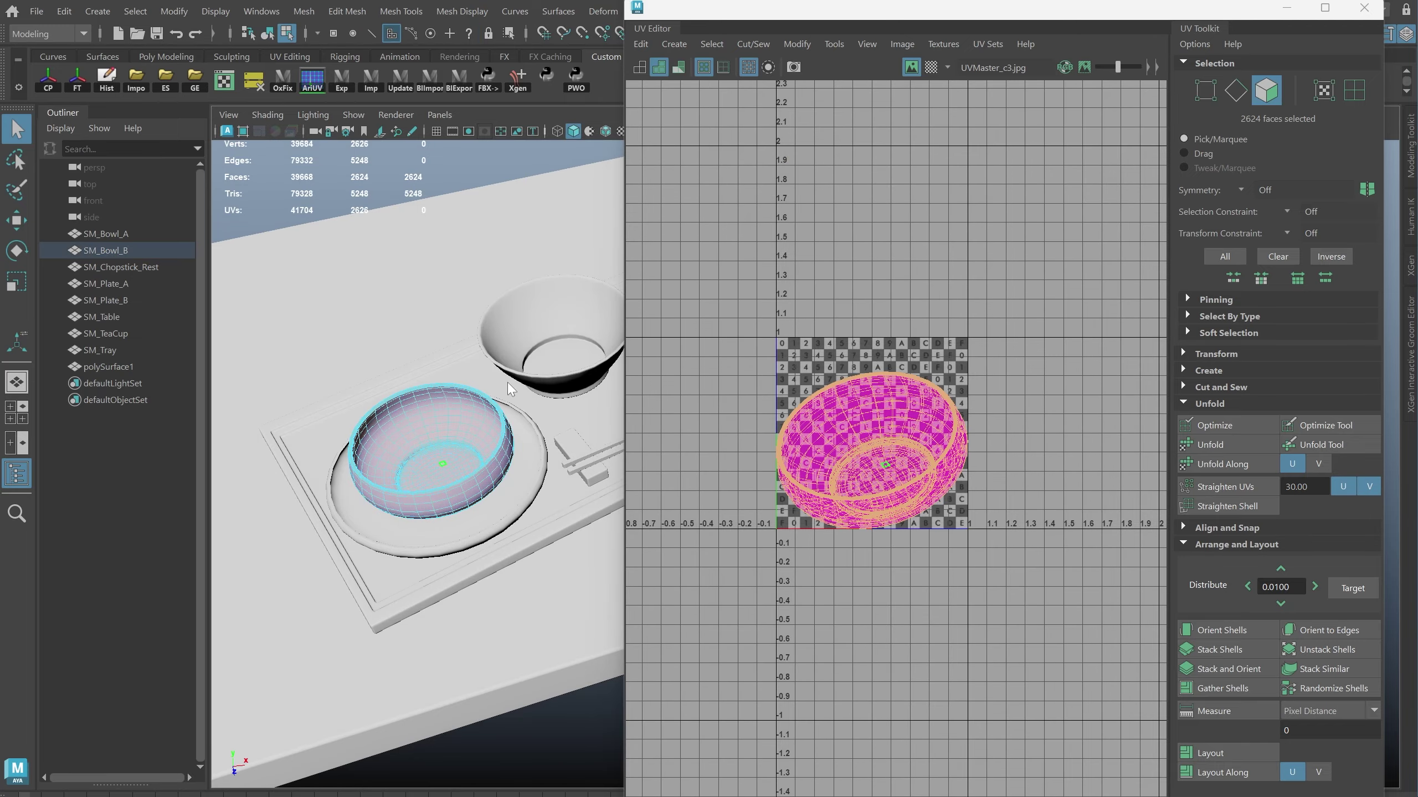
pyautogui.hotkey('alt', 'b')
pyautogui.press('F8')
pyautogui.moveTo(626, 250); pyautogui.dragTo(781, 184)
pyautogui.hotkey('ctrl', '1')
pyautogui.press('f')
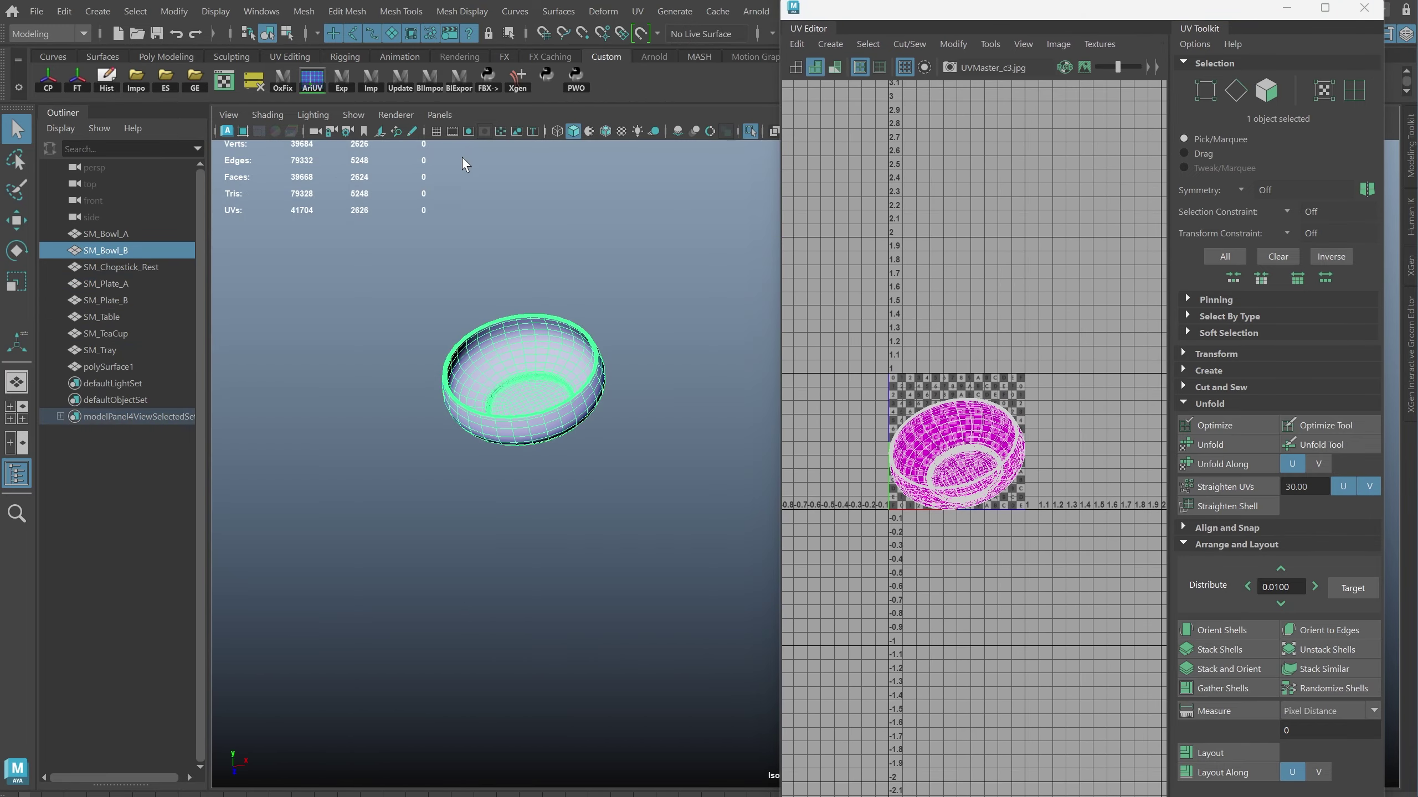
pyautogui.press('F10')
pyautogui.scroll(5, 461, 335)
# Cut SM_Bowl_B's UVs along its two rim loops and unfold the shells.
pyautogui.doubleClick(459, 547)
pyautogui.keyDown('shift'); pyautogui.moveTo(980, 363); pyautogui.dragTo(991, 323, button='right'); pyautogui.keyUp('shift')
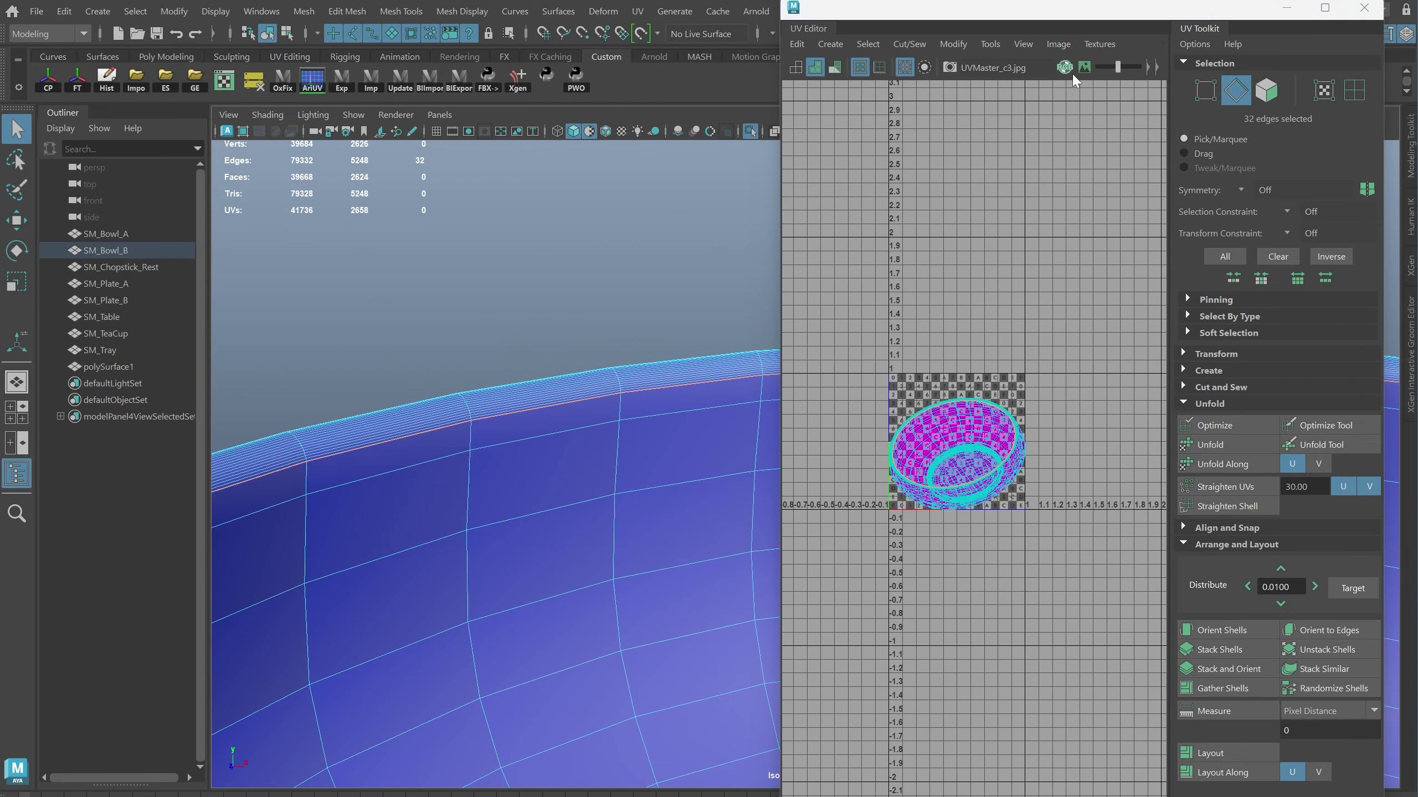
pyautogui.keyDown('alt'); pyautogui.moveTo(530, 491); pyautogui.dragTo(375, 481); pyautogui.keyUp('alt')
pyautogui.keyDown('alt'); pyautogui.moveTo(726, 424); pyautogui.dragTo(655, 469); pyautogui.keyUp('alt')
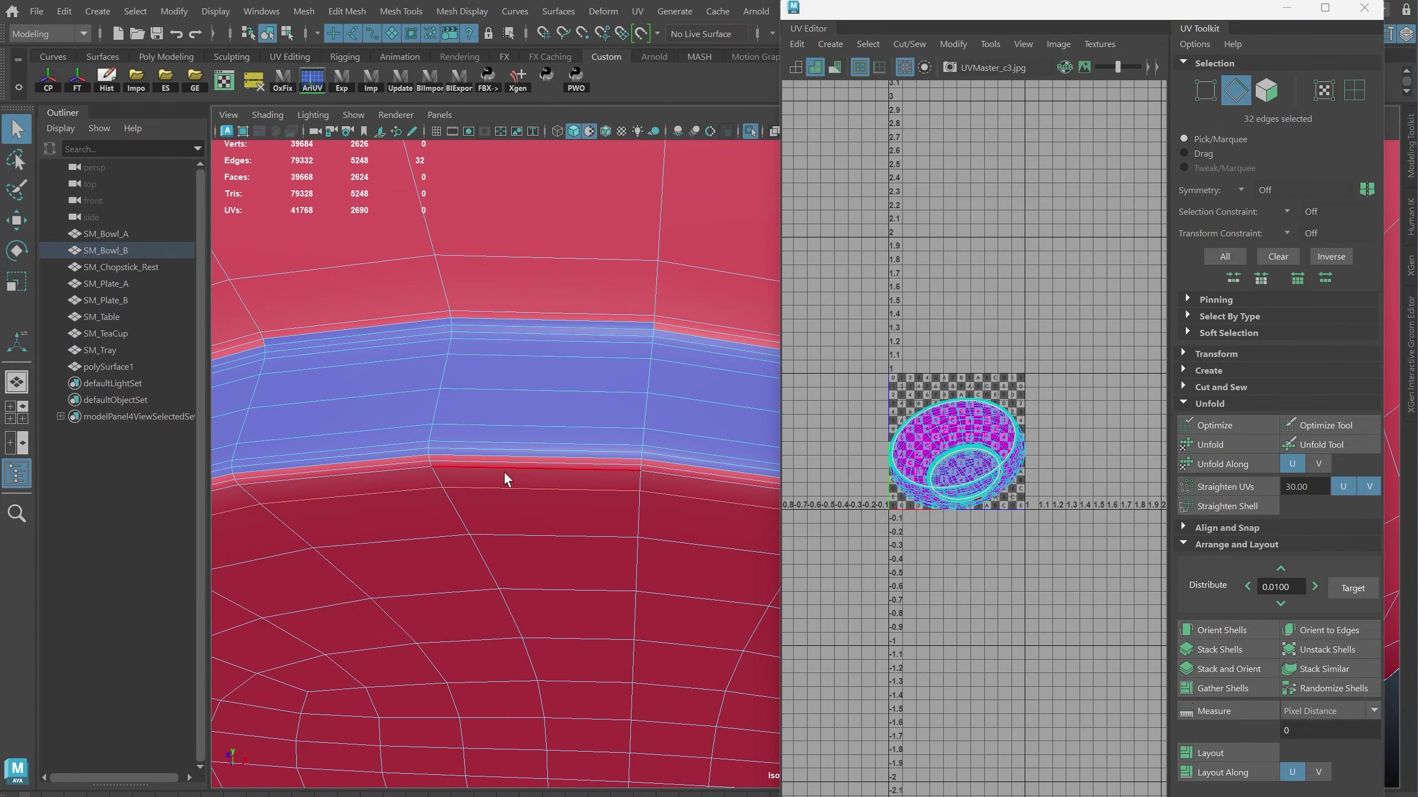
pyautogui.scroll(-5, 573, 443)
pyautogui.press('F12')
pyautogui.moveTo(859, 363); pyautogui.dragTo(1102, 555)
pyautogui.keyDown('shift'); pyautogui.moveTo(1102, 555); pyautogui.dragTo(823, 301, button='right'); pyautogui.keyUp('shift')
pyautogui.press('f')
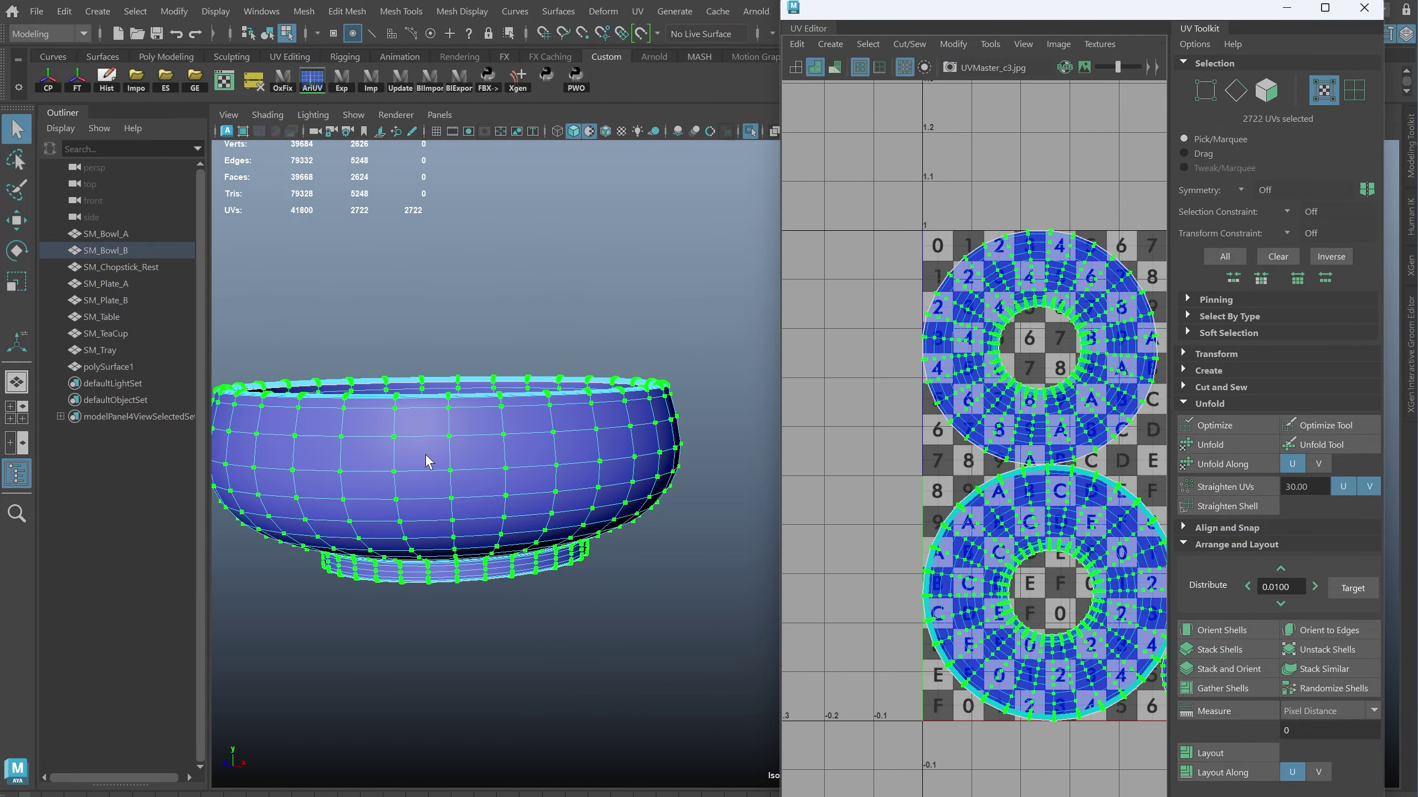
# Cut and unfold the ring shell, rotate the strip horizontal, and straighten the arc shell.
pyautogui.press('F10')
pyautogui.keyDown('alt'); pyautogui.moveTo(726, 391); pyautogui.dragTo(585, 516); pyautogui.keyUp('alt')
pyautogui.scroll(3, 1005, 419)
pyautogui.scroll(-3, 1004, 419)
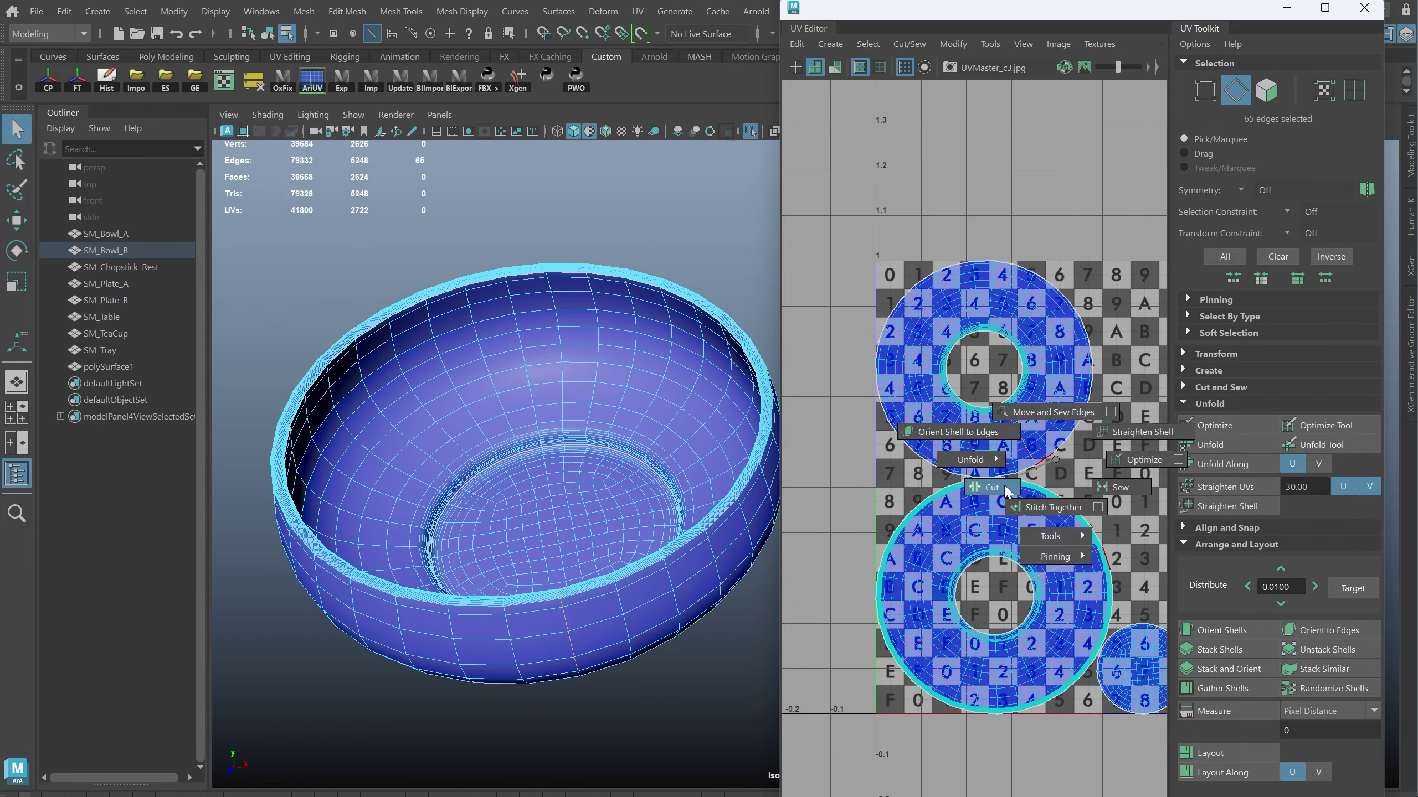
pyautogui.keyDown('shift'); pyautogui.moveTo(1008, 475); pyautogui.dragTo(1039, 558, button='right'); pyautogui.keyUp('shift')
pyautogui.moveTo(1049, 575); pyautogui.dragTo(966, 603)
pyautogui.press('q')
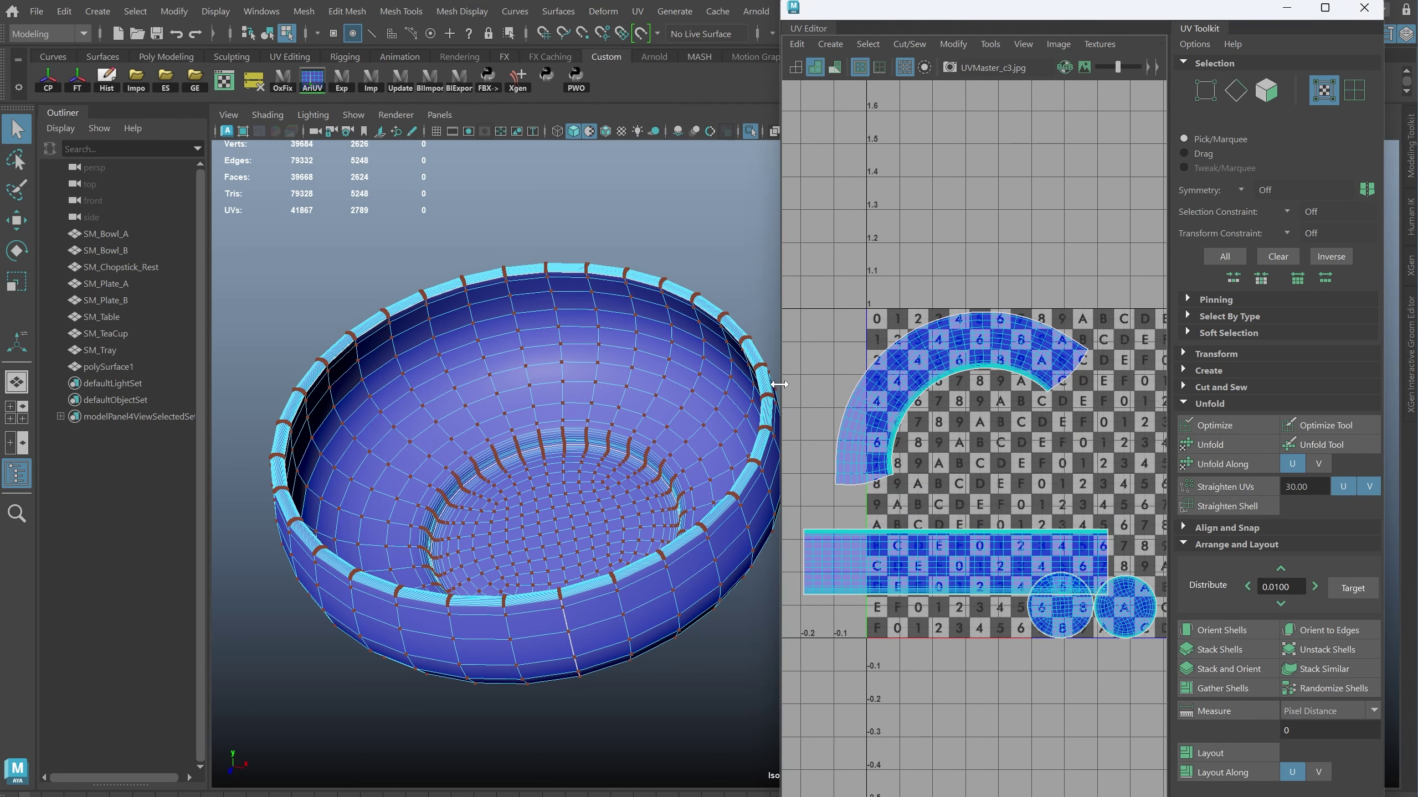
pyautogui.moveTo(779, 384); pyautogui.dragTo(521, 384)
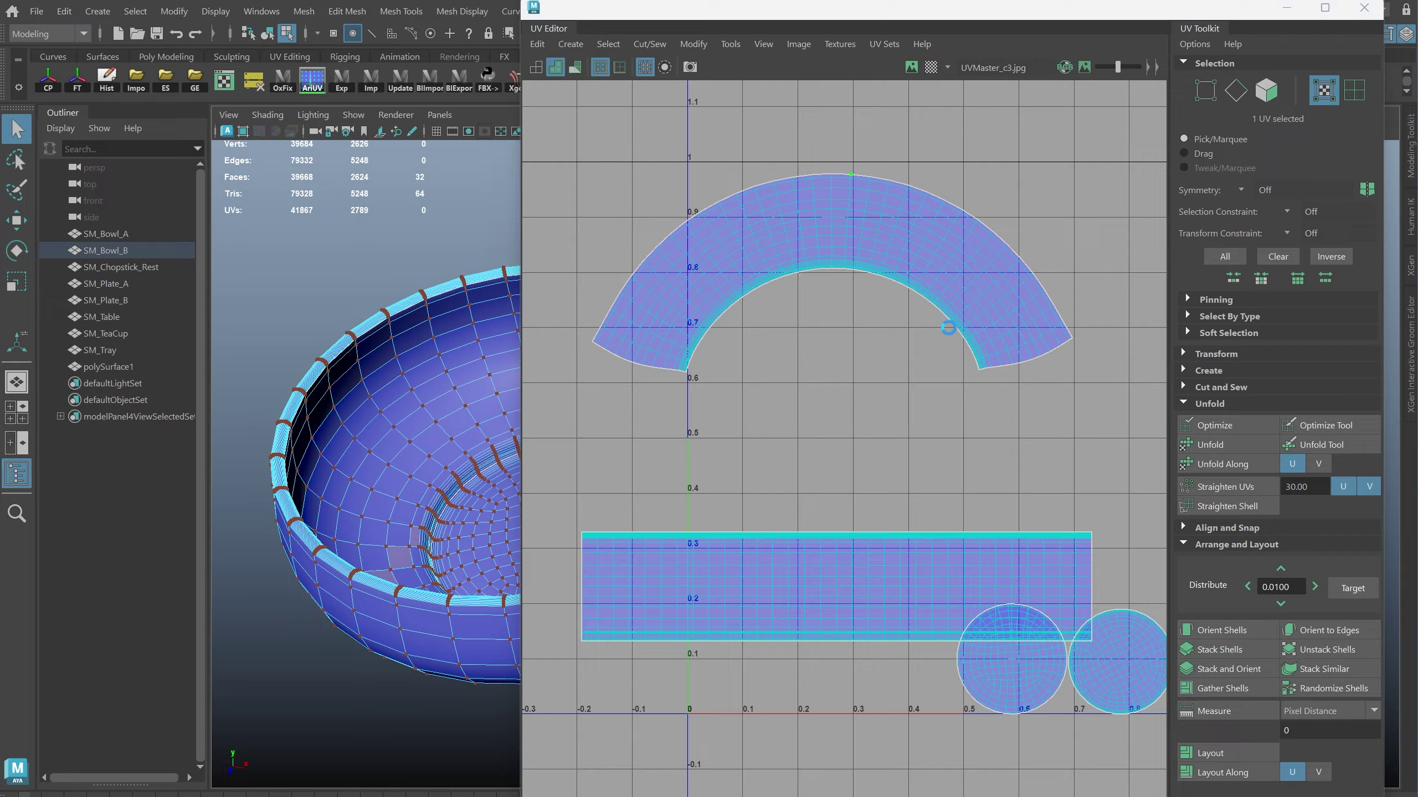
pyautogui.keyDown('ctrl'); pyautogui.moveTo(932, 317); pyautogui.dragTo(1022, 389, button='right'); pyautogui.keyUp('ctrl')
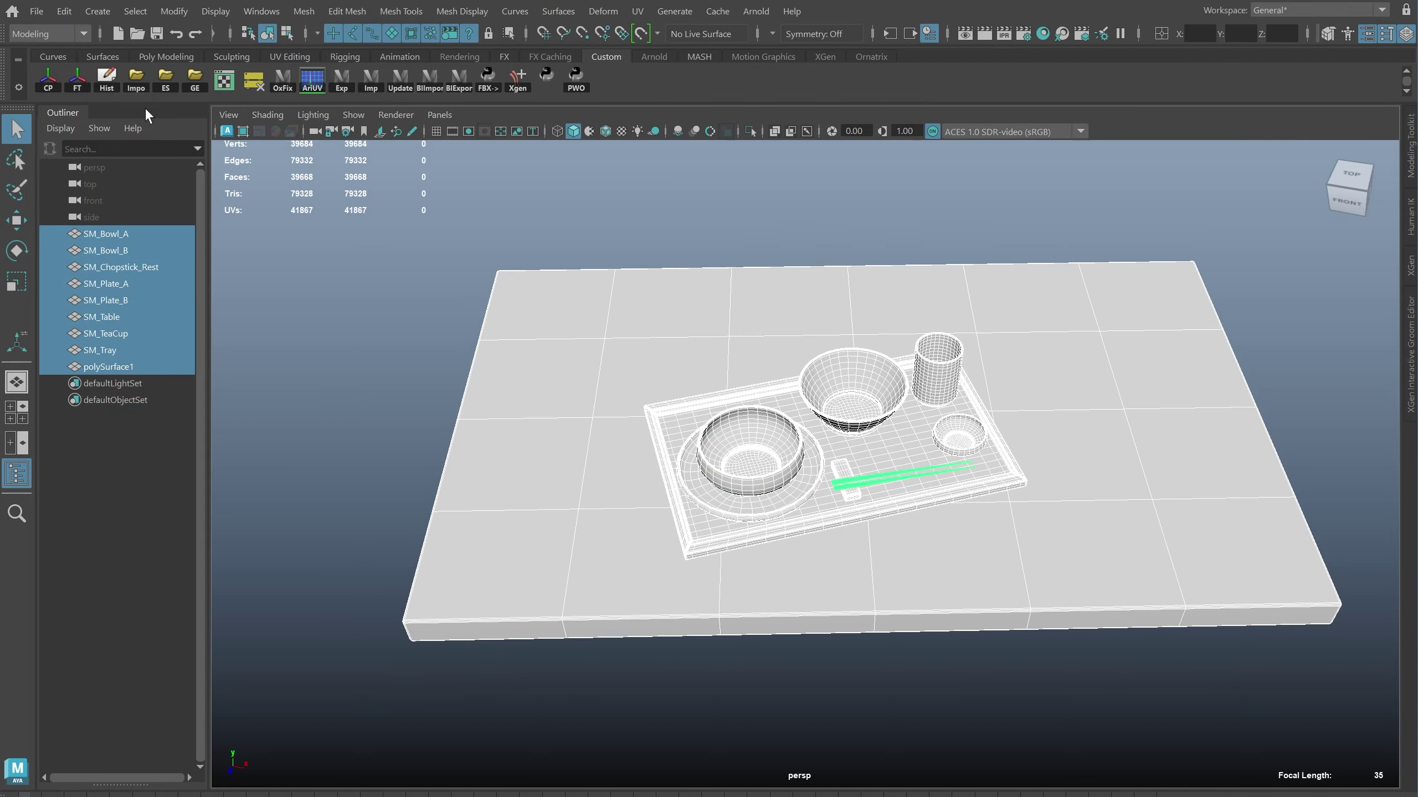
# Clear the selection and show the checker texture on the models.
pyautogui.click(391, 209)
pyautogui.press('5')
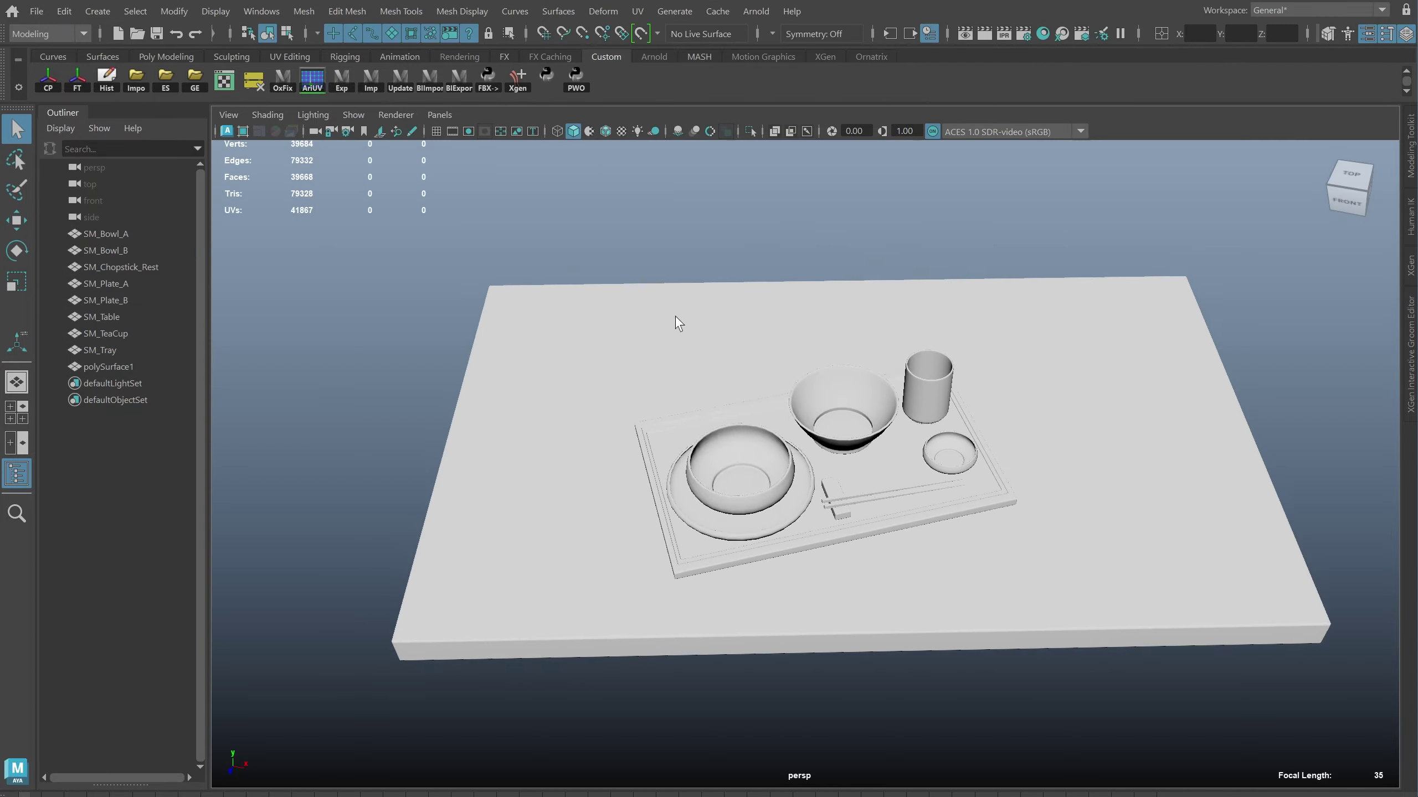
pyautogui.press('6')
pyautogui.scroll(3, 883, 414)
pyautogui.scroll(3, 883, 414)
pyautogui.scroll(2, 883, 415)
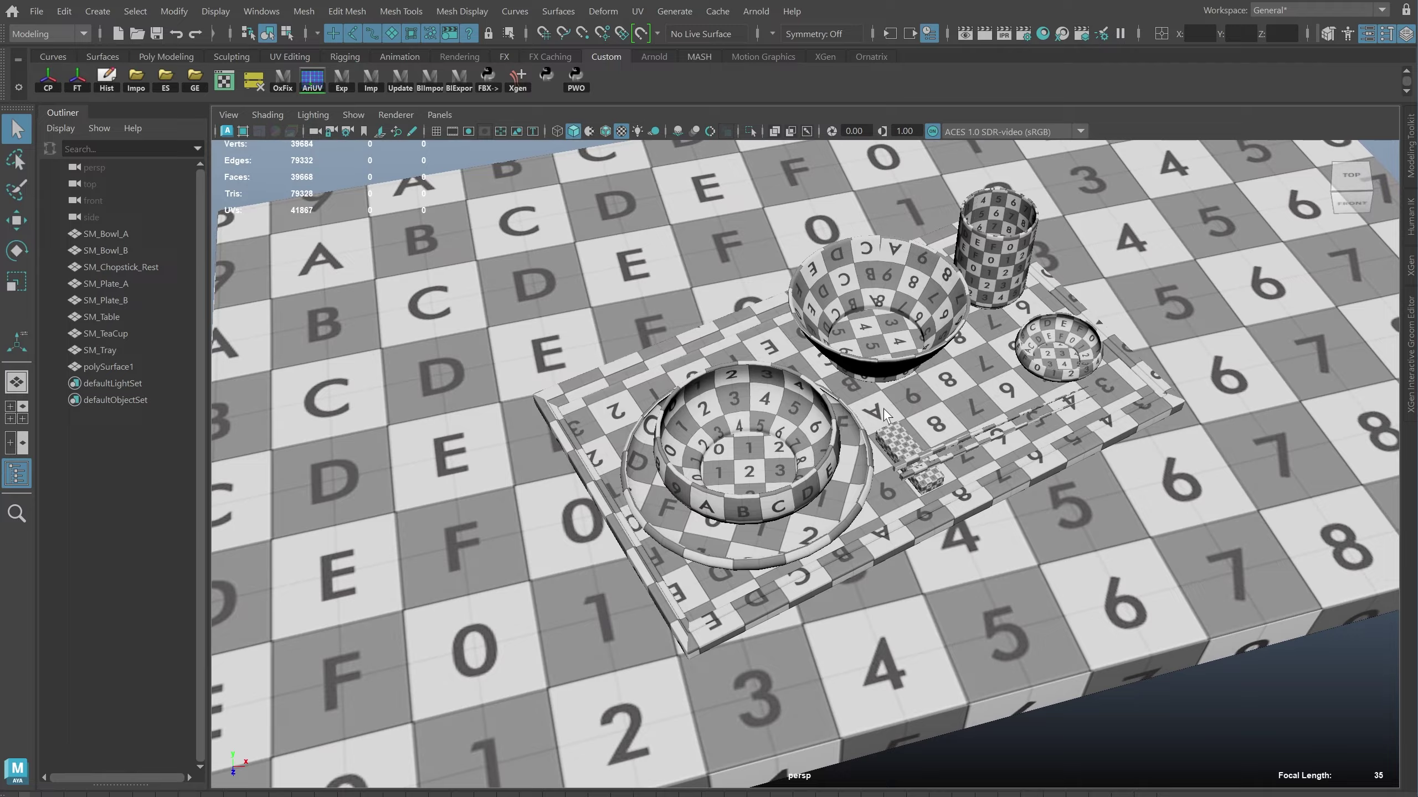
pyautogui.keyDown('alt'); pyautogui.moveTo(884, 414); pyautogui.dragTo(893, 391); pyautogui.keyUp('alt')
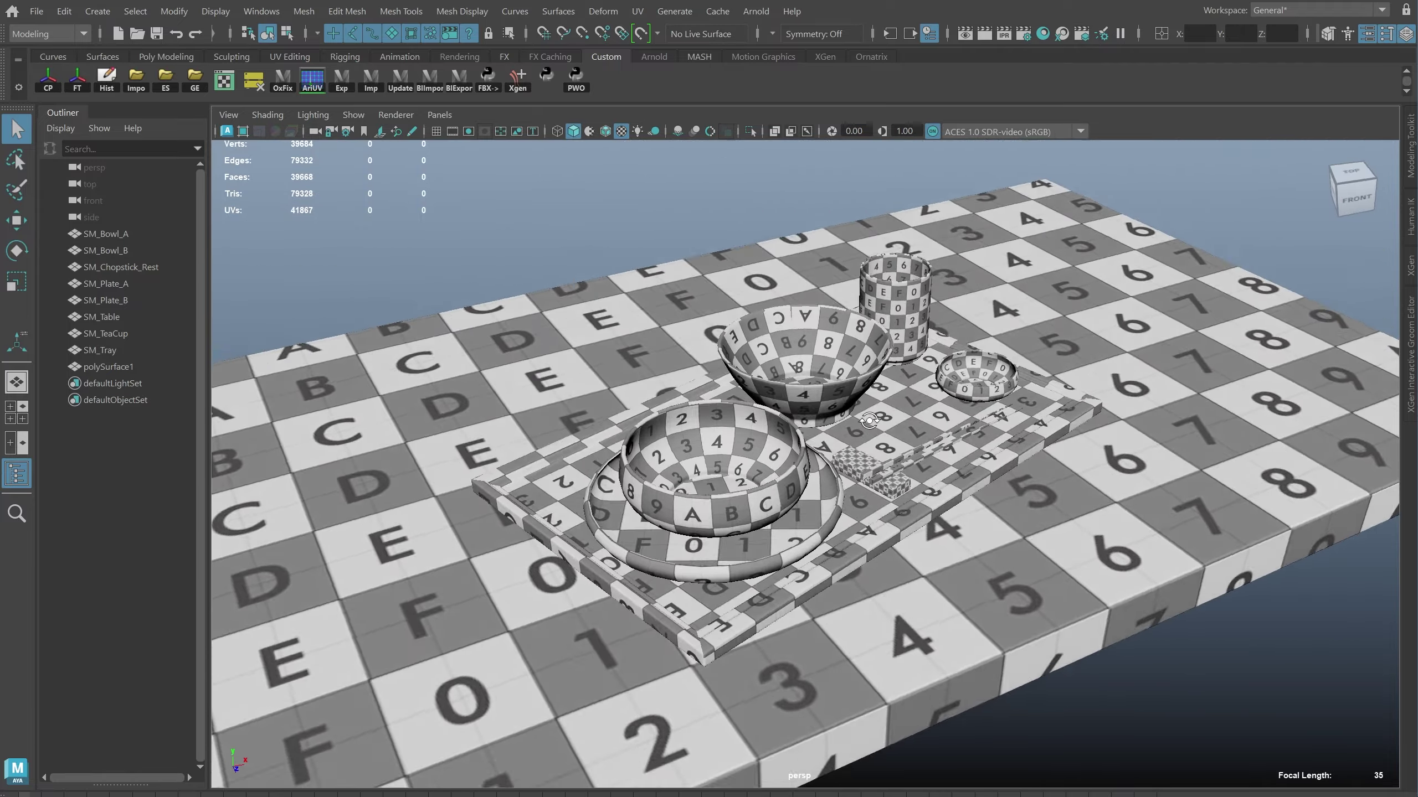
pyautogui.scroll(3, 893, 391)
# Show SM_Bowl_A's UVs and move its upper shell upward.
pyautogui.click(900, 379)
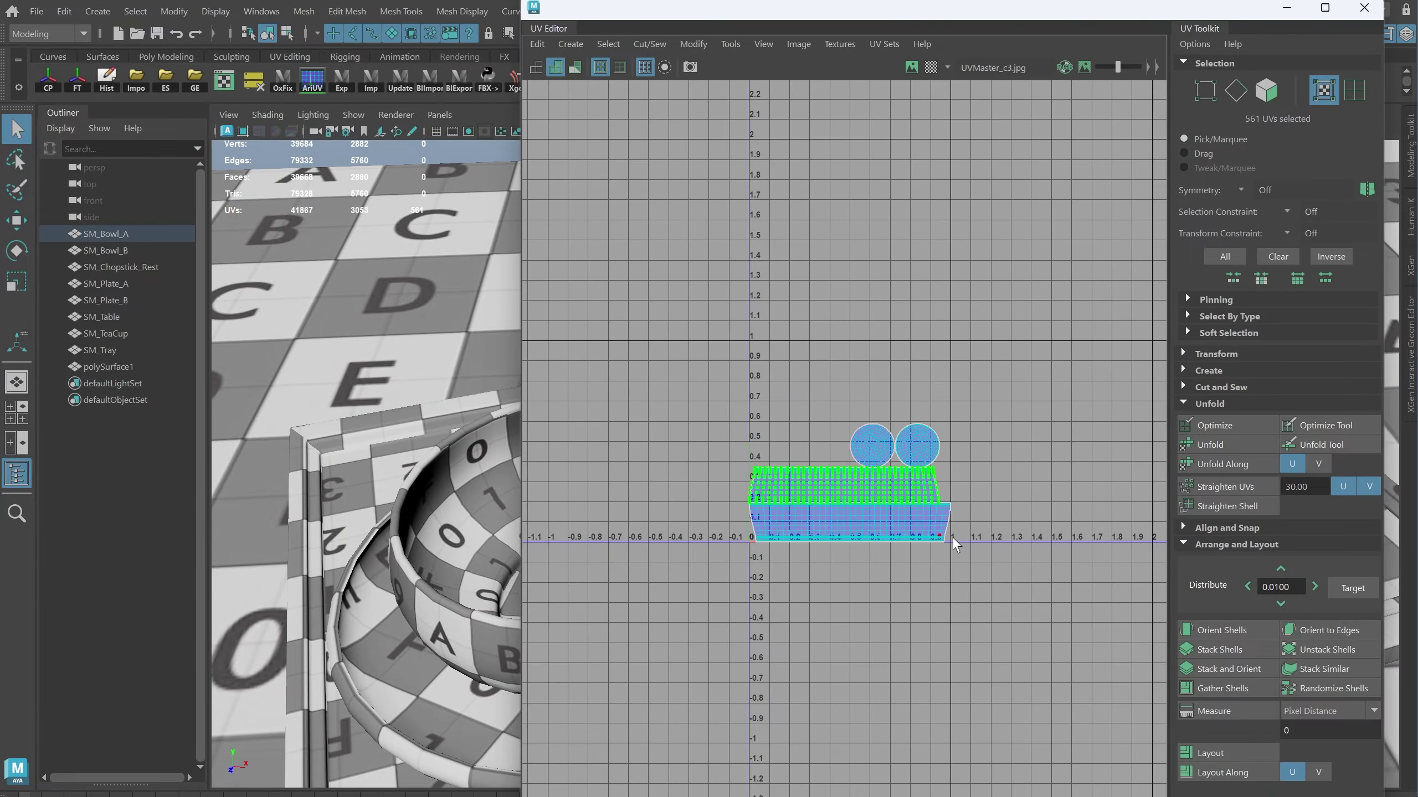
pyautogui.hotkey('ctrl', 'F12')
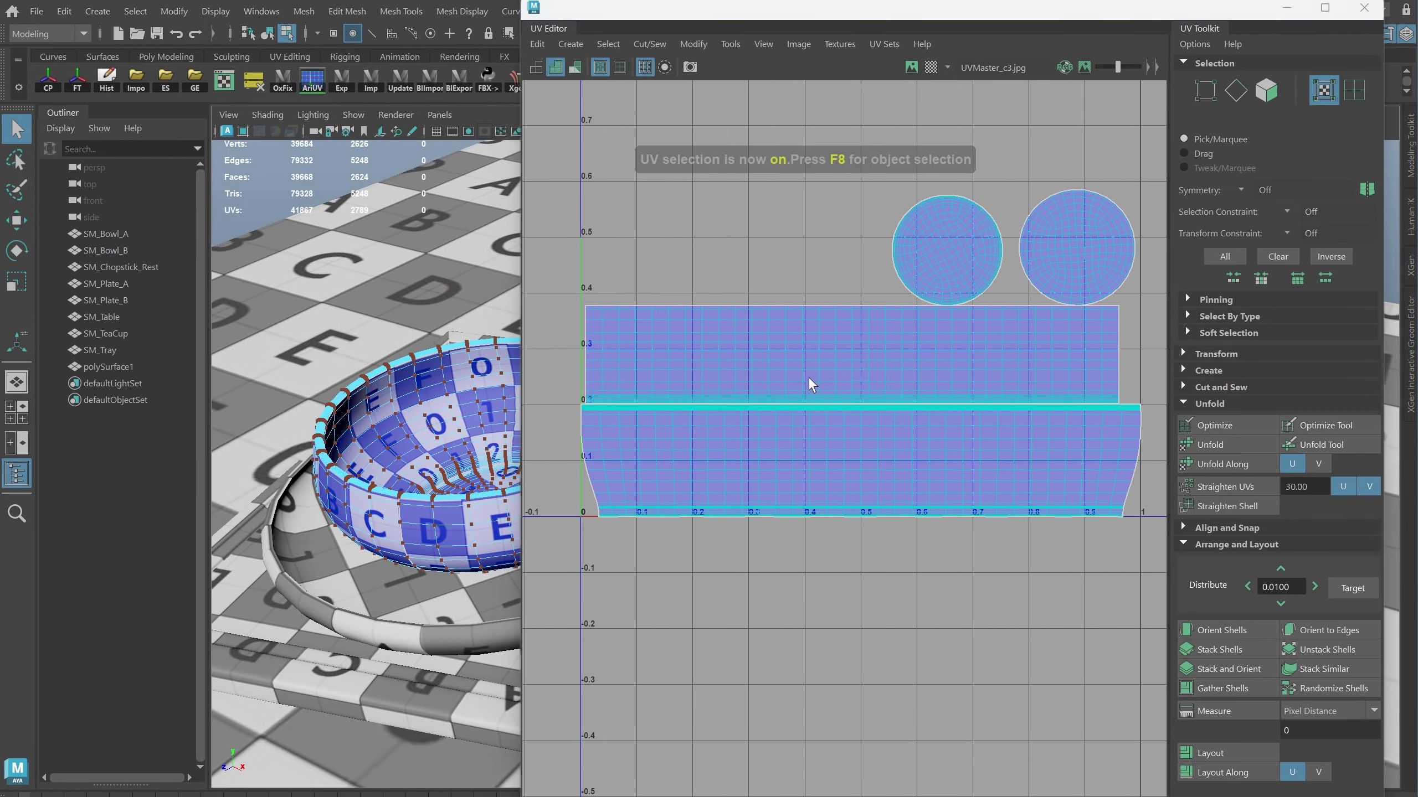
pyautogui.press('w')
pyautogui.moveTo(811, 384); pyautogui.dragTo(729, 346, button='middle')
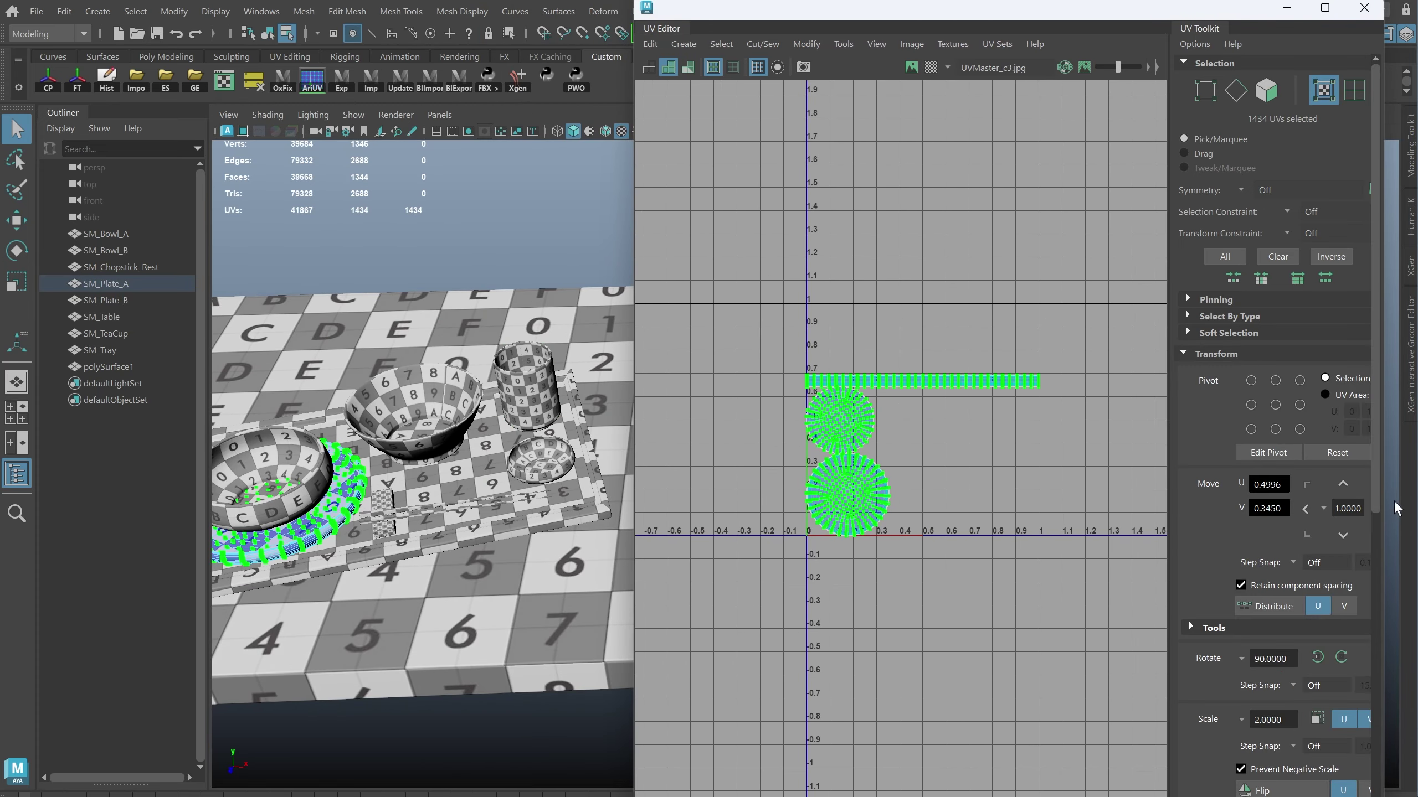
# Select SM_Table and set its texel density to 30 at map size 2048.
pyautogui.moveTo(1166, 505); pyautogui.dragTo(1074, 469)
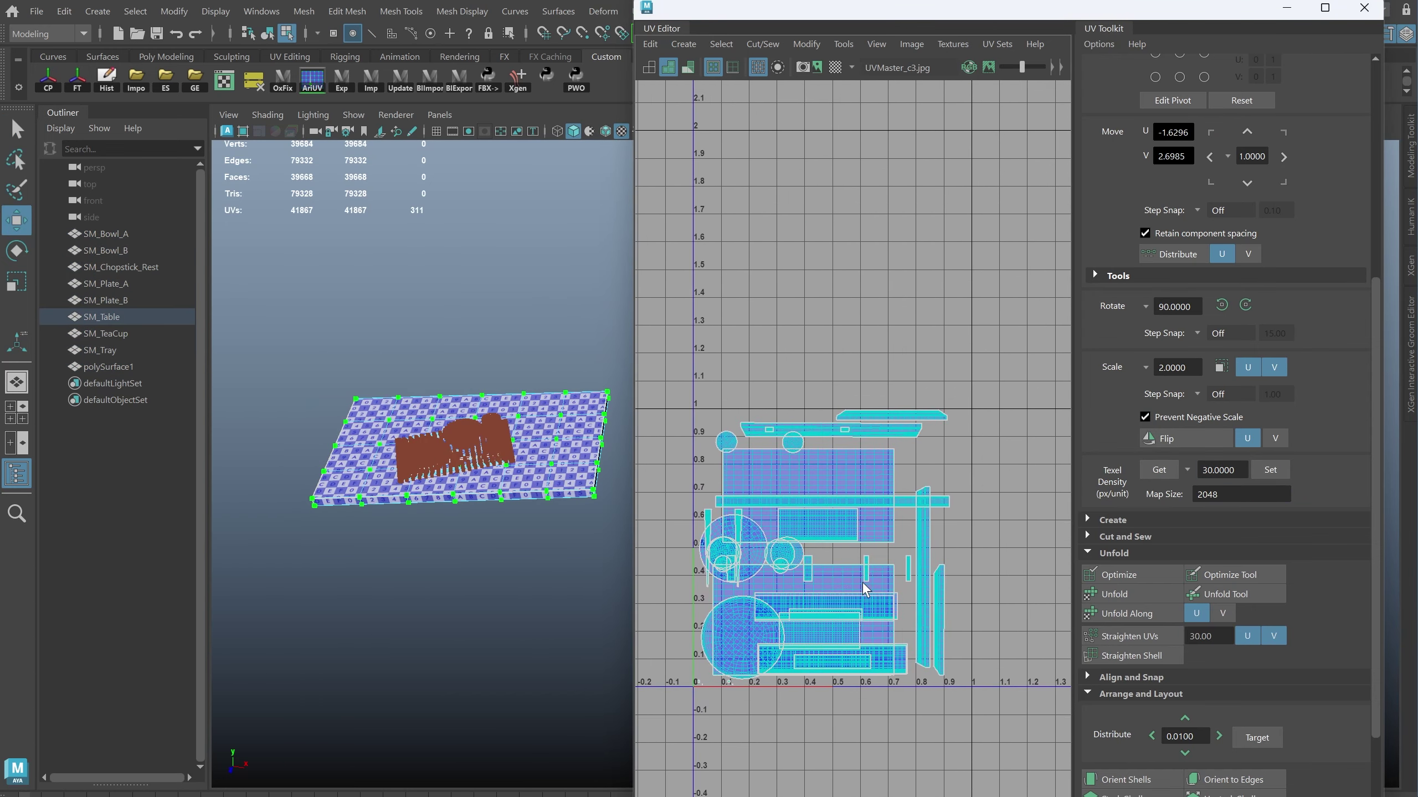
pyautogui.click(763, 523)
pyautogui.press('f')
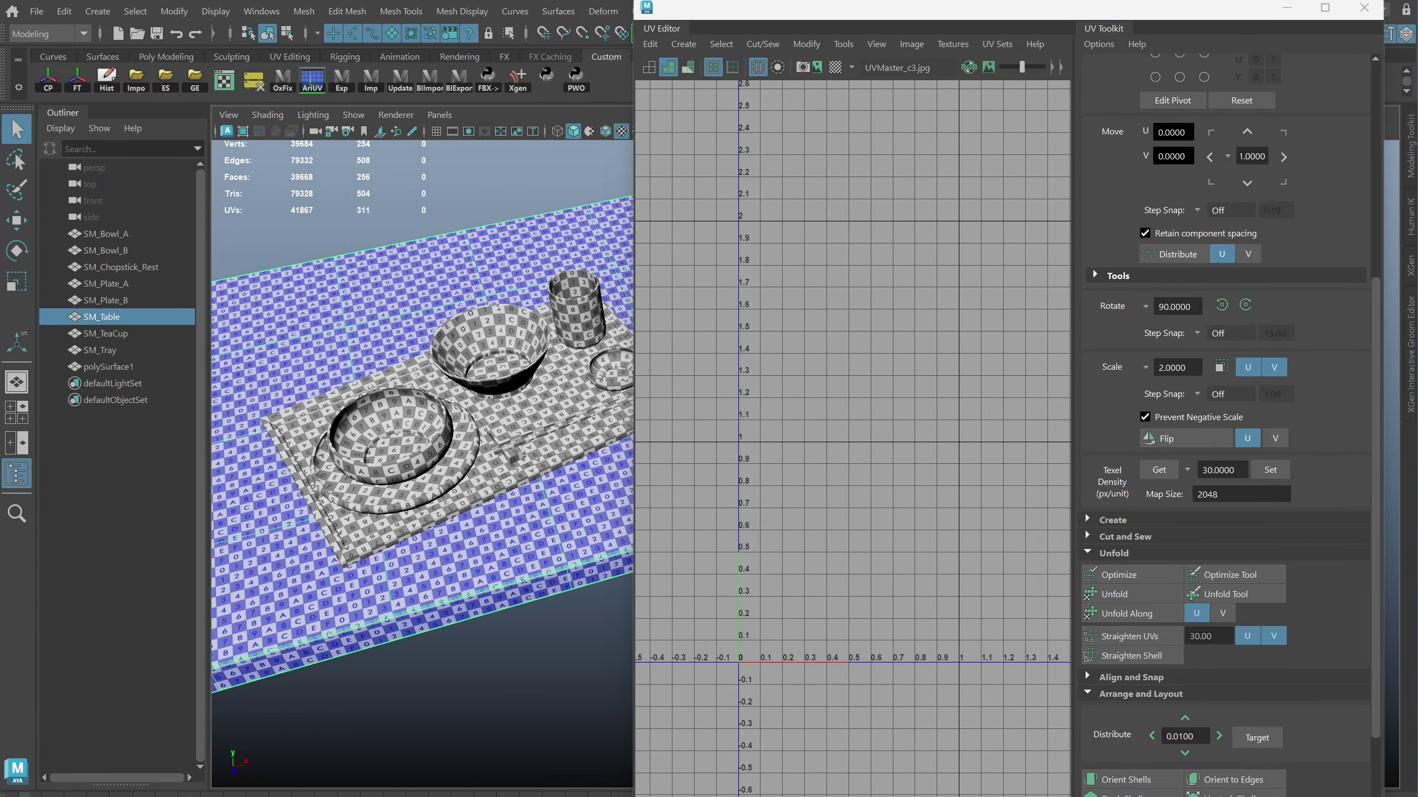
pyautogui.click(696, 625)
pyautogui.scroll(5, 847, 599)
# Select SM_Bowl_B, SM_Bowl_A and the plate pieces, and convert to UVs.
pyautogui.press('a')
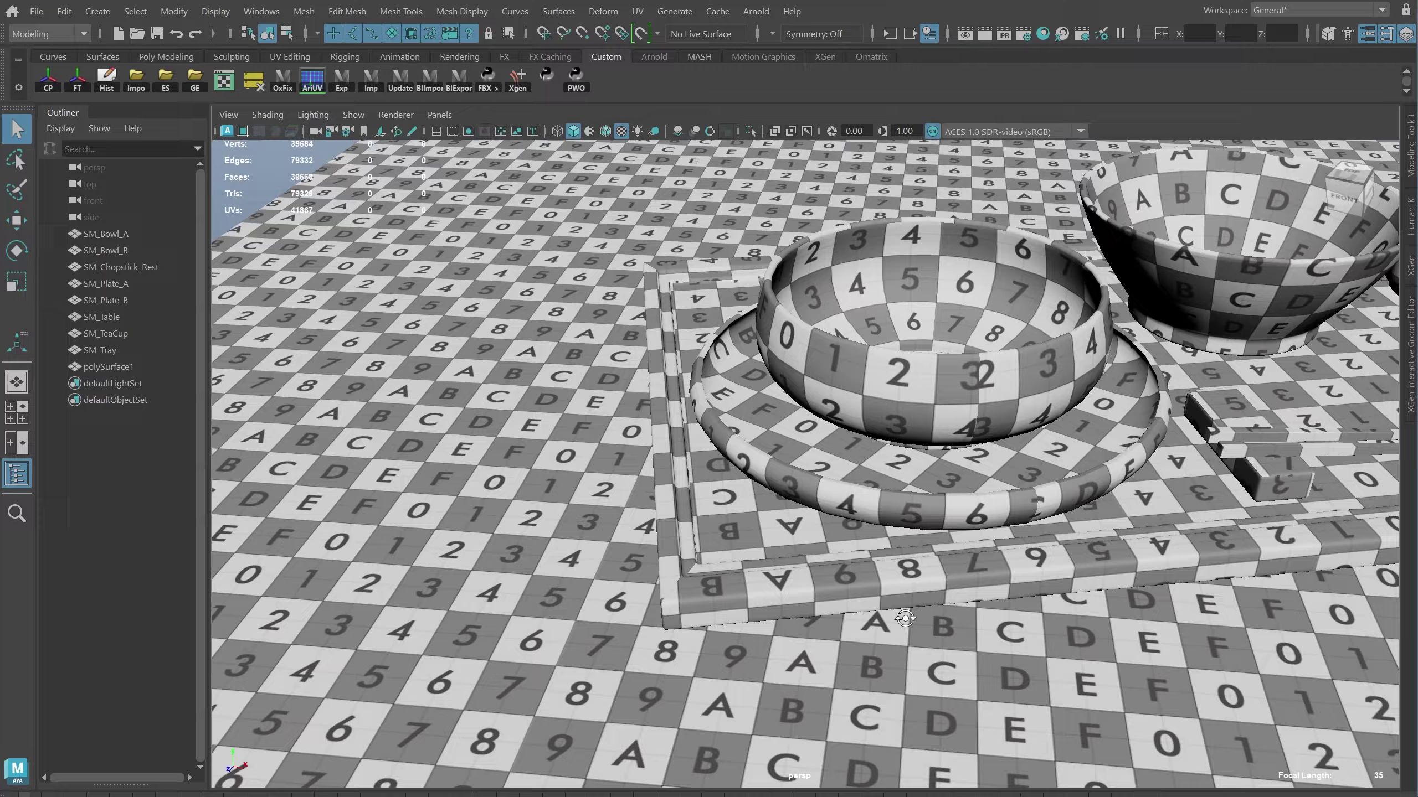
pyautogui.click(1350, 190)
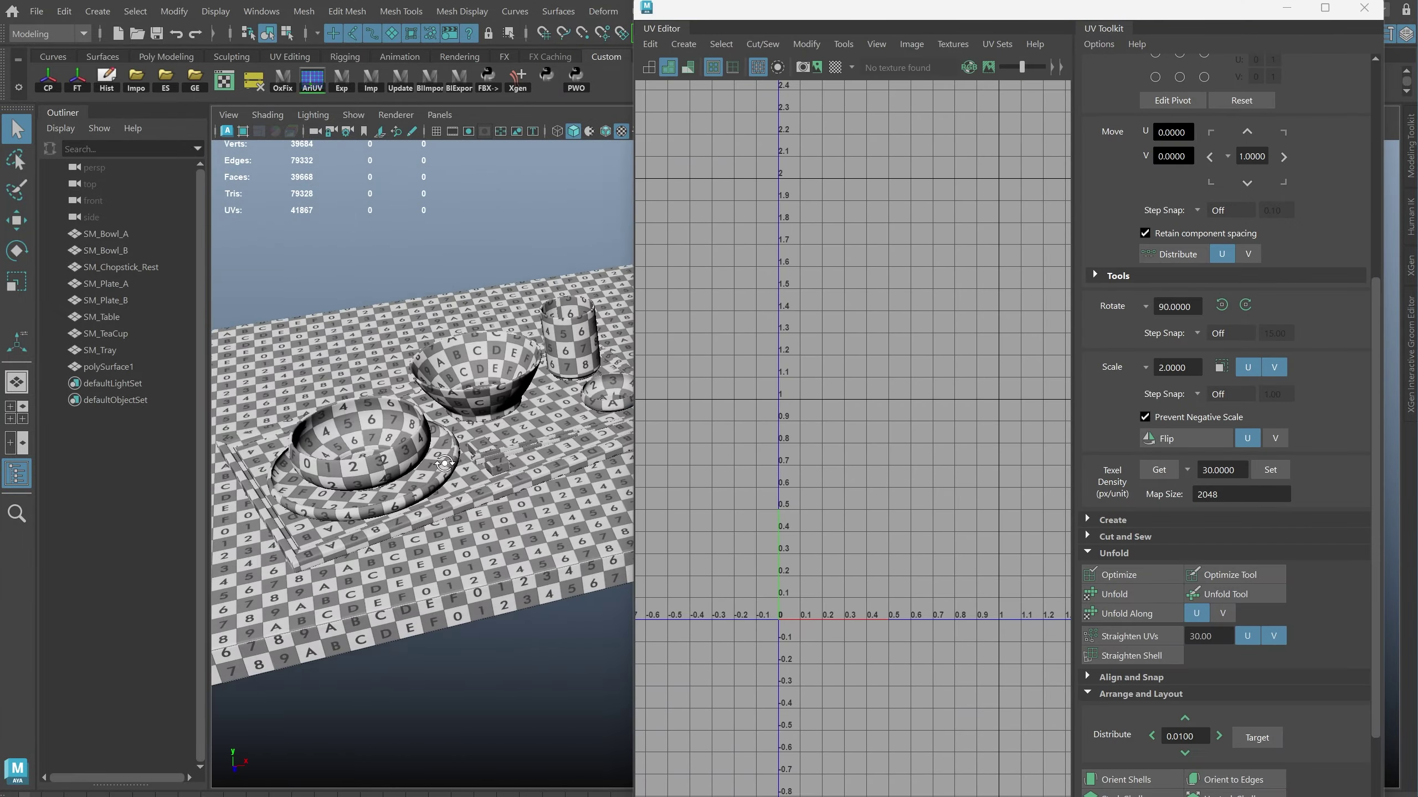
pyautogui.click(374, 425)
pyautogui.keyDown('shift'); pyautogui.click(488, 373); pyautogui.keyUp('shift')
pyautogui.keyDown('alt'); pyautogui.moveTo(488, 373); pyautogui.dragTo(502, 385, button='middle'); pyautogui.keyUp('alt')
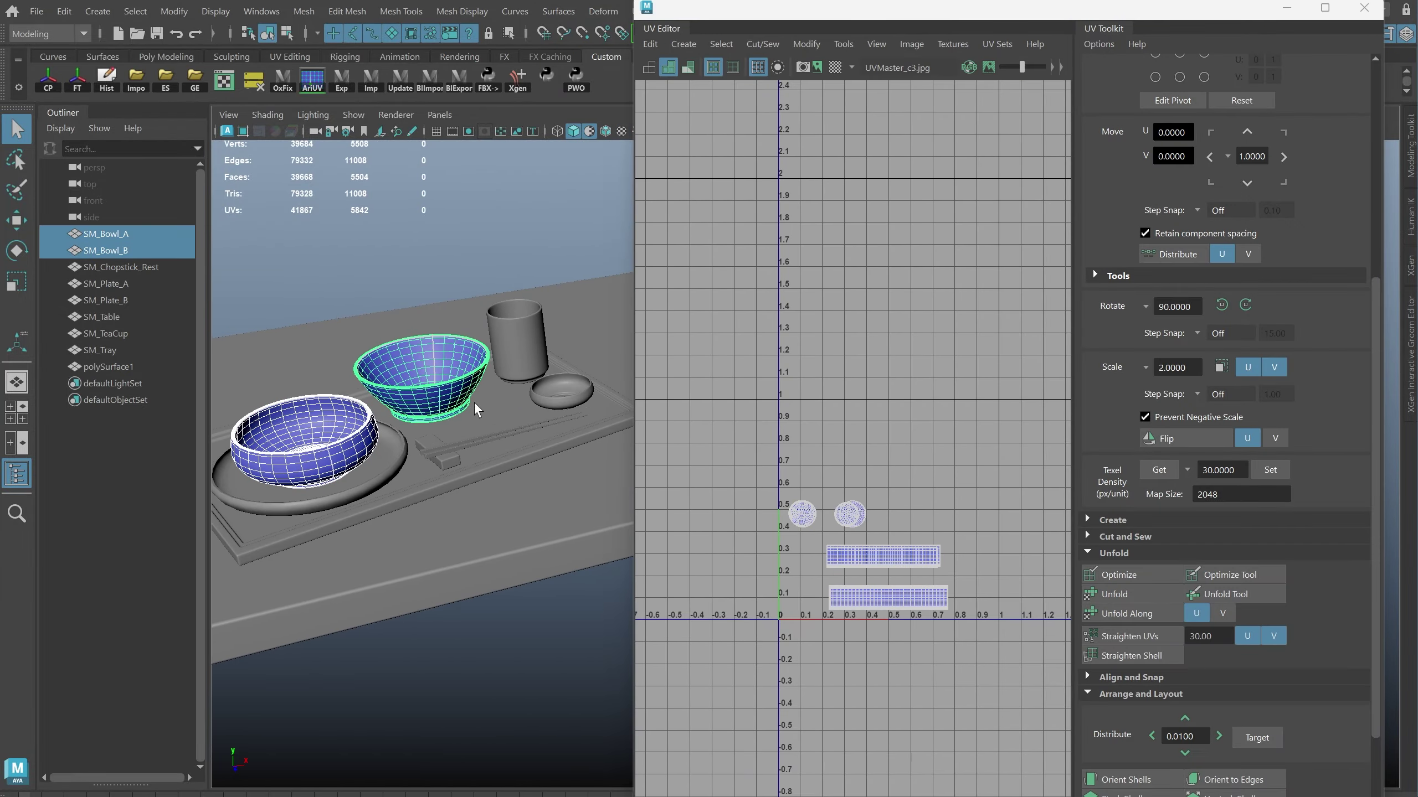
pyautogui.keyDown('shift'); pyautogui.click(576, 395); pyautogui.keyUp('shift')
pyautogui.hotkey('ctrl', 'F12')
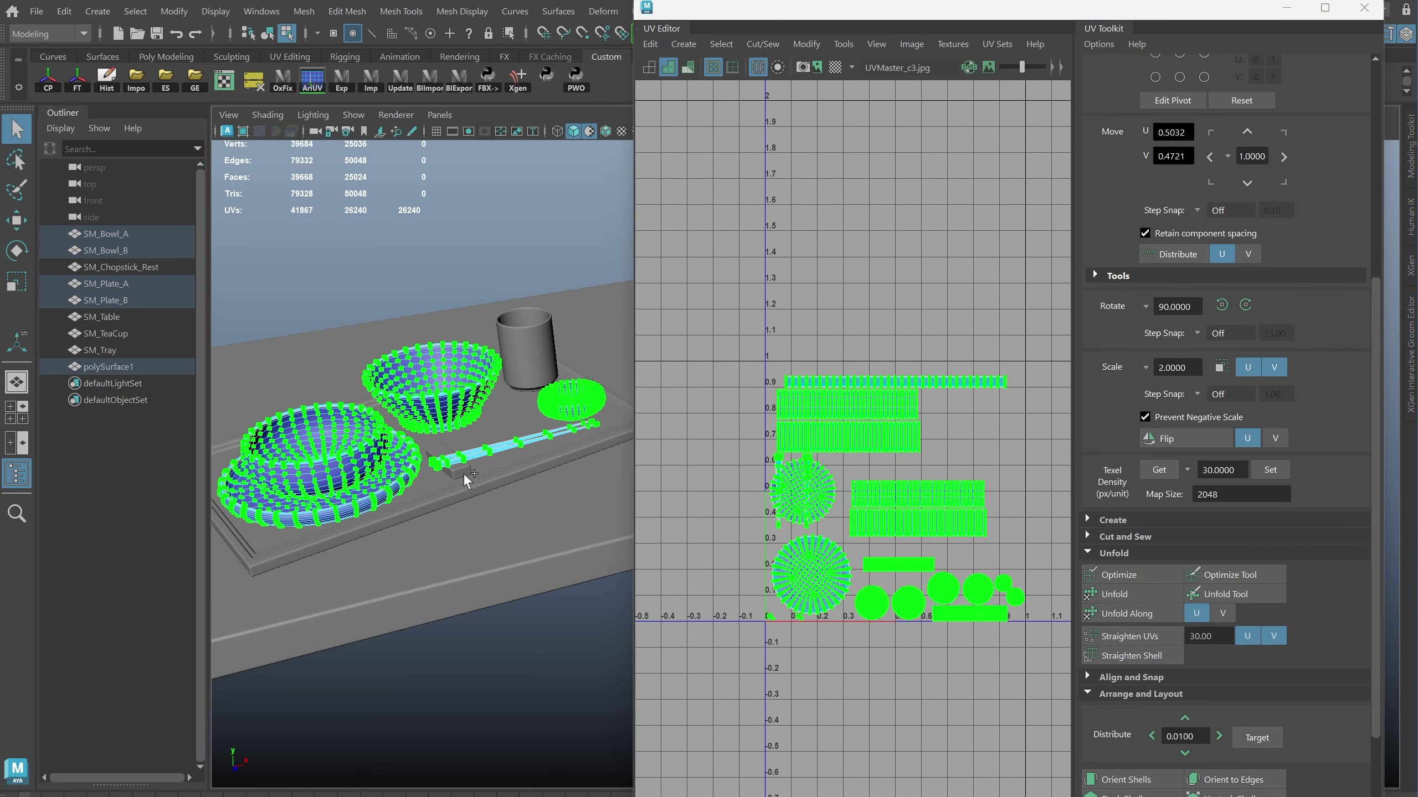
# Add the chopstick rest UVs, apply the texel density, then select the teacup and tray.
pyautogui.keyDown('shift'); pyautogui.moveTo(382, 402); pyautogui.dragTo(530, 570); pyautogui.keyUp('shift')
pyautogui.click(1270, 470)
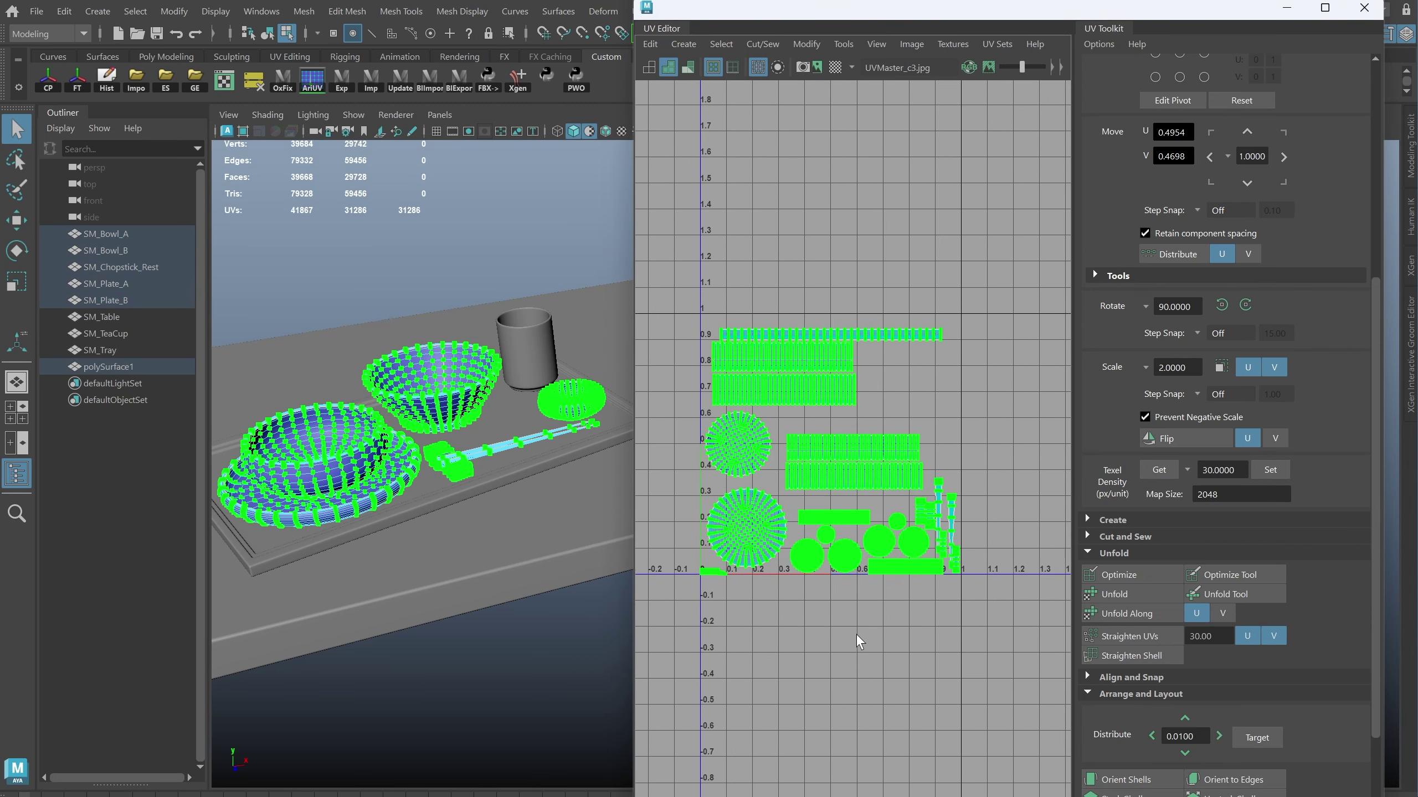
pyautogui.keyDown('shift'); pyautogui.click(525, 347); pyautogui.keyUp('shift')
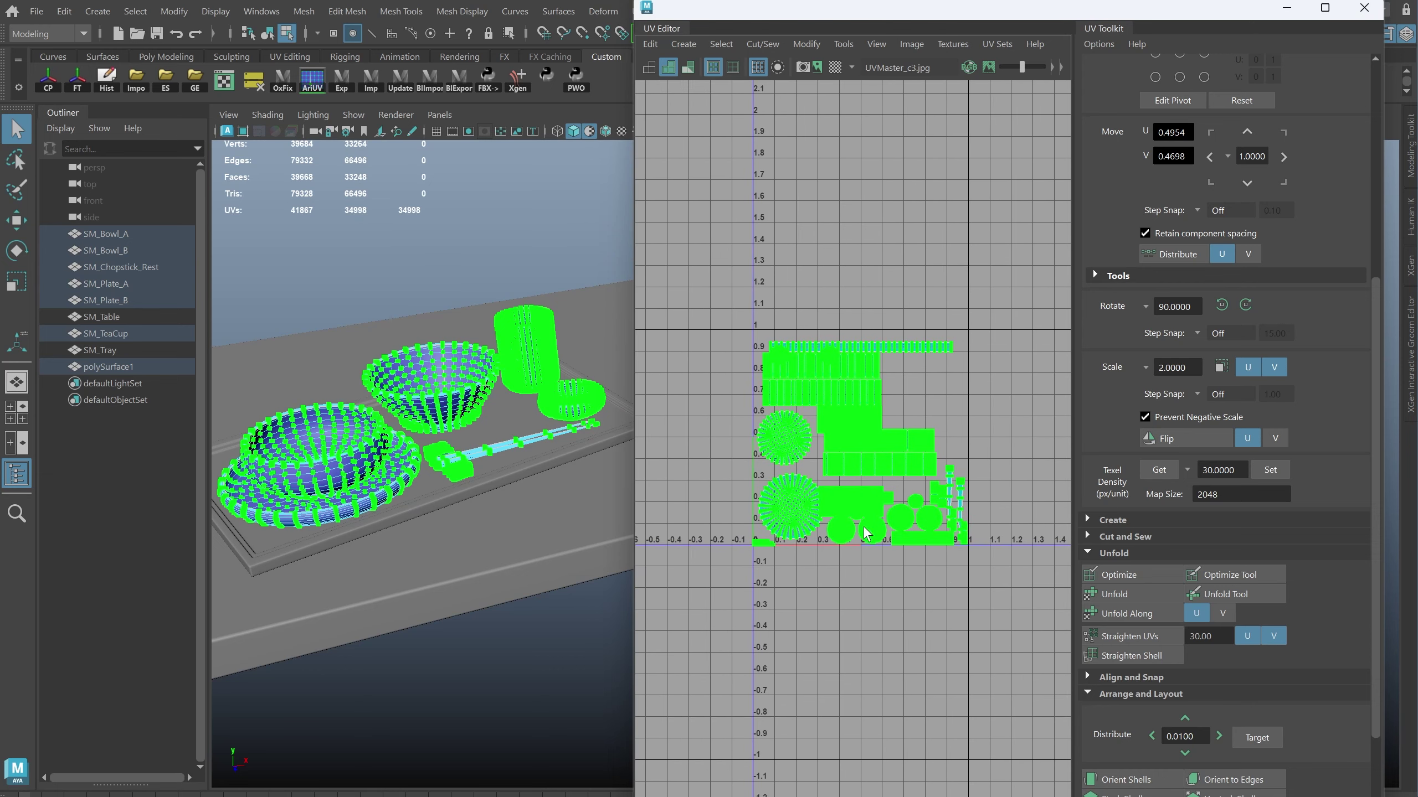
pyautogui.keyDown('shift'); pyautogui.click(519, 509); pyautogui.keyUp('shift')
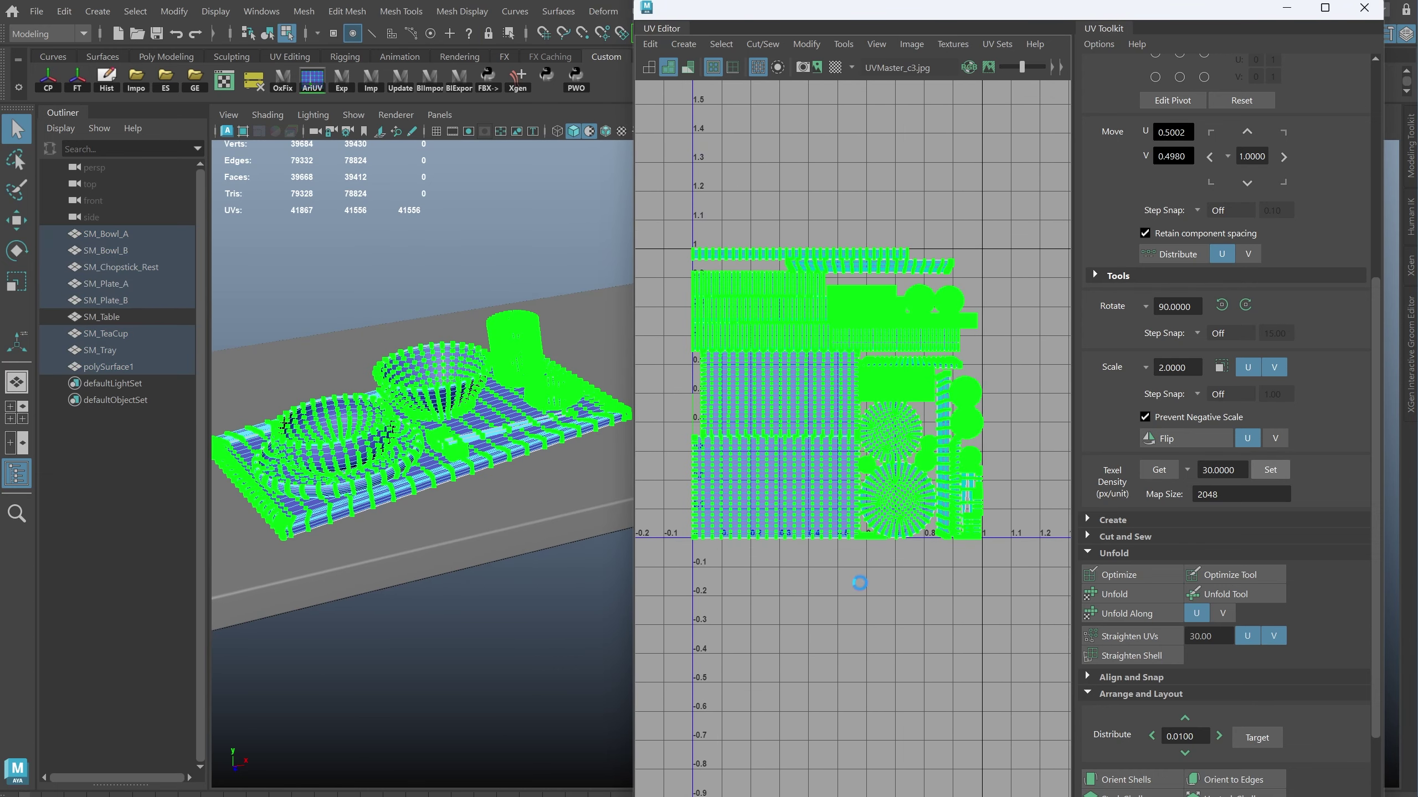
pyautogui.click(510, 451)
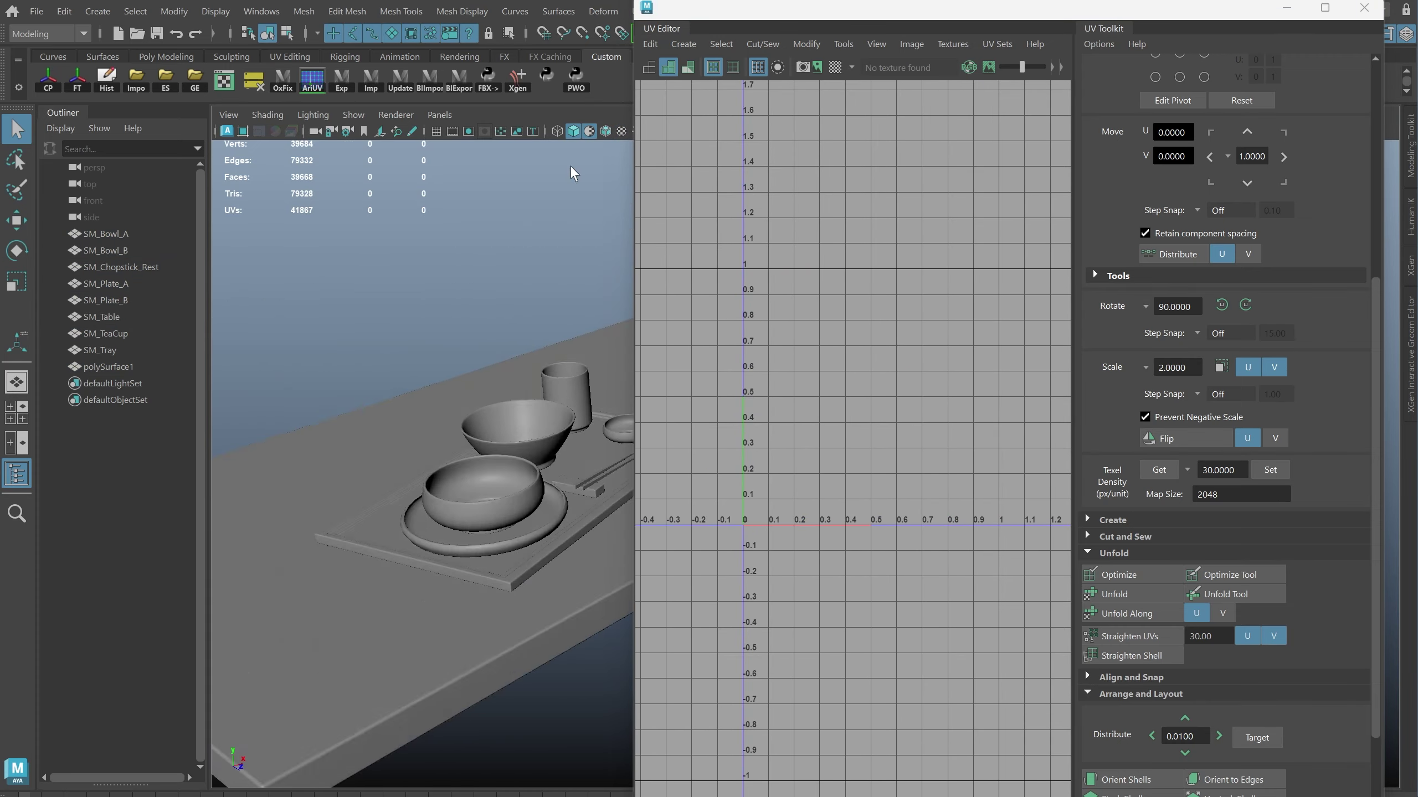
# Group the tray pieces as SM_Tableware and shift SM_Table's UV shell up and right.
pyautogui.hotkey('ctrl', 'g')
pyautogui.write('SM_Tableware')
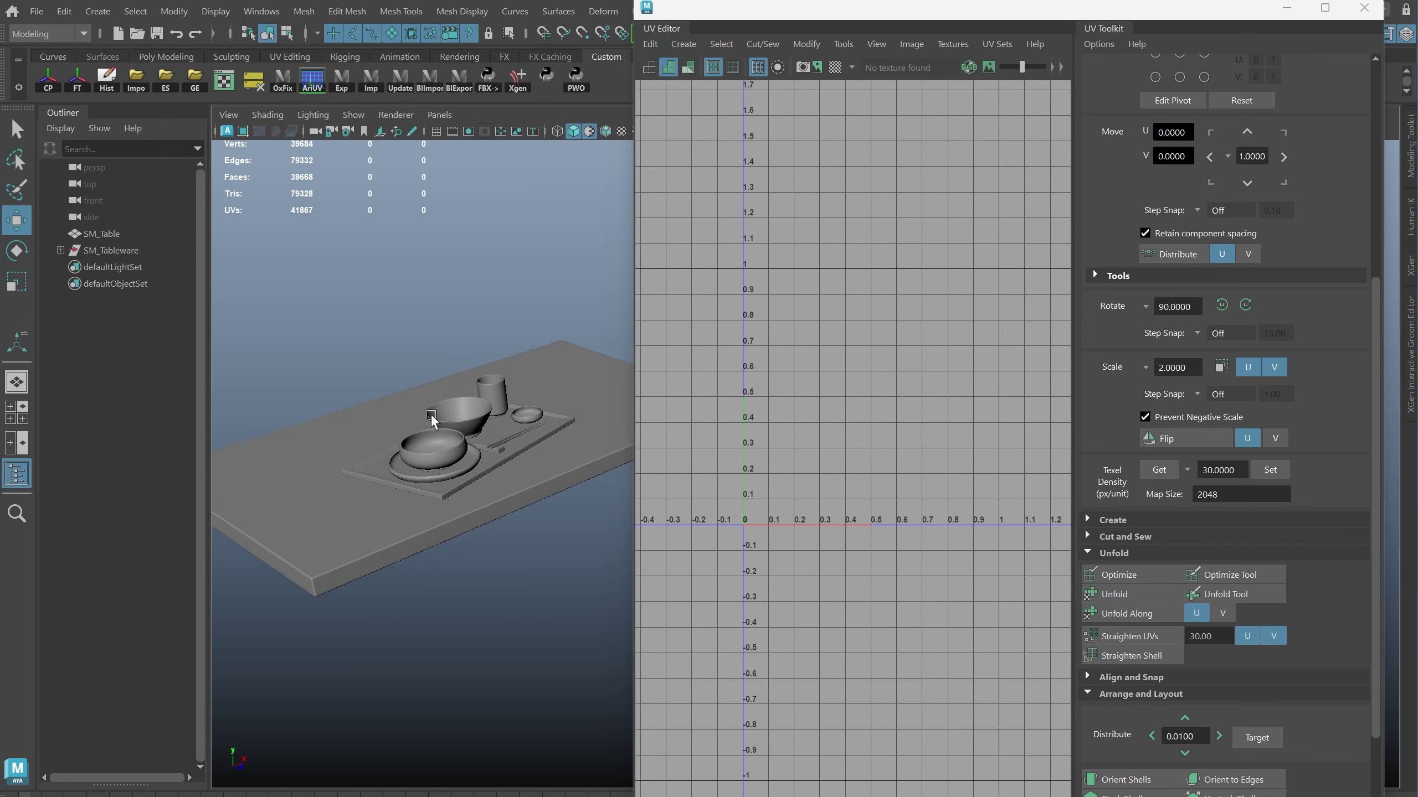
pyautogui.click(100, 234)
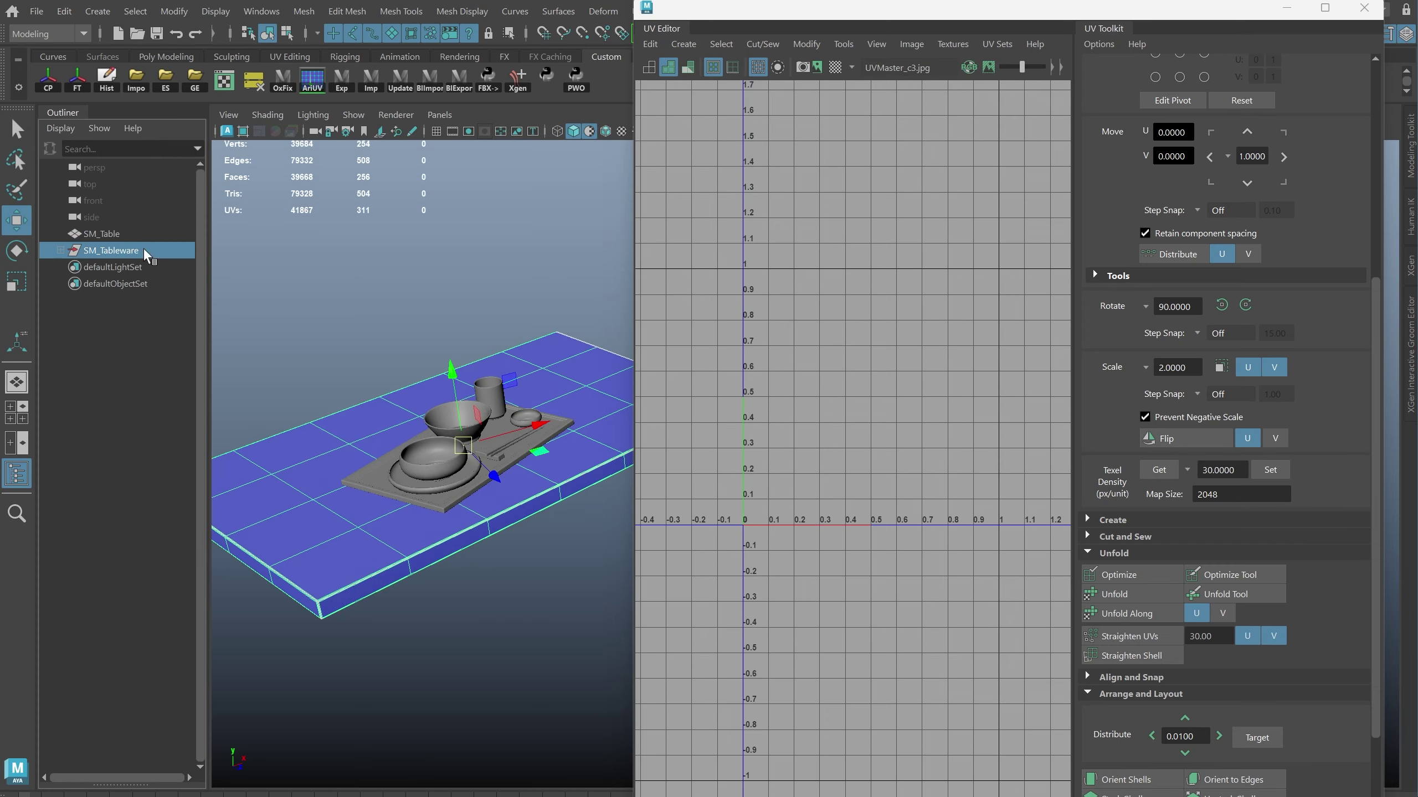
pyautogui.scroll(5, 840, 511)
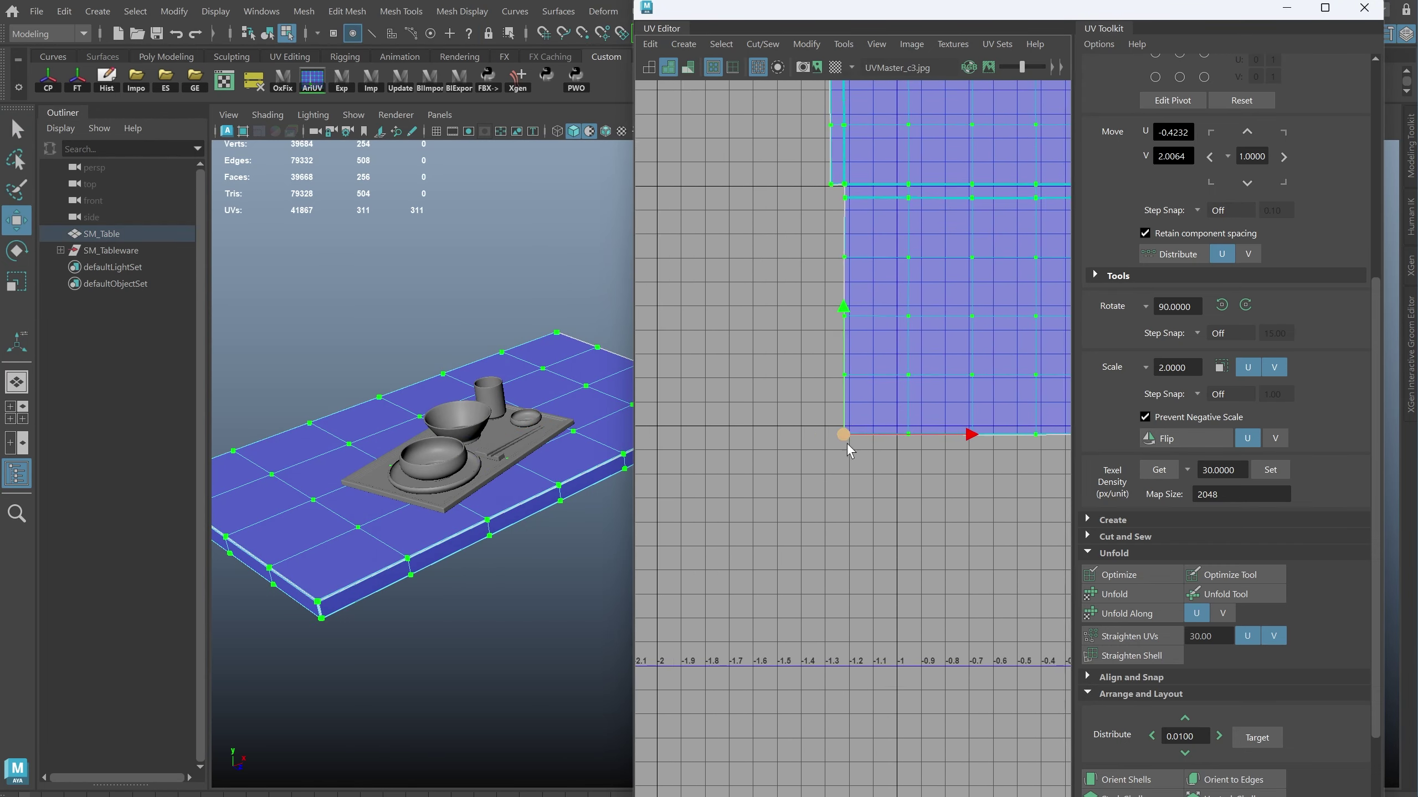
pyautogui.moveTo(840, 497); pyautogui.dragTo(911, 362)
pyautogui.click(912, 362)
pyautogui.click(910, 337)
# Close the UV Editor and display the checker texture across the whole table set.
pyautogui.scroll(-4, 858, 464)
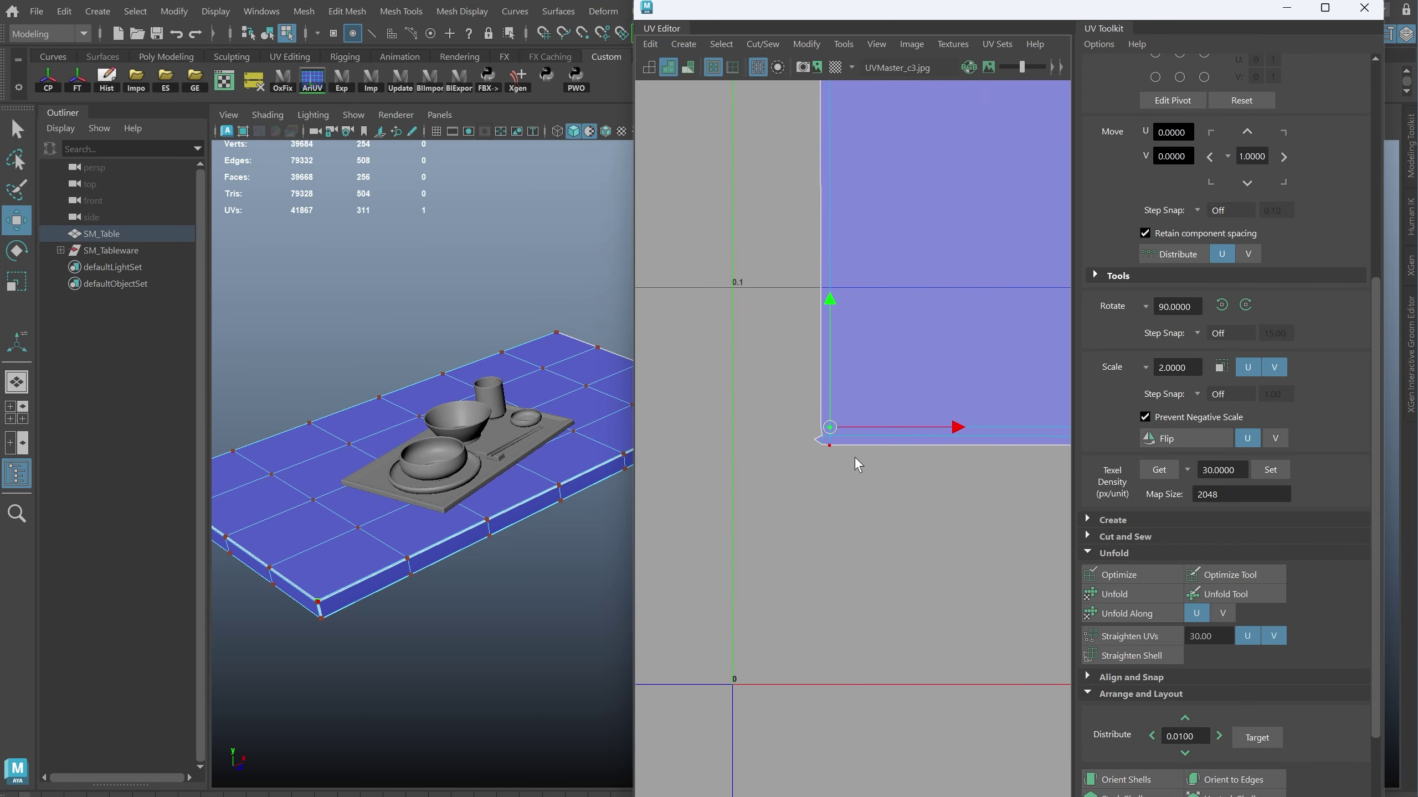
pyautogui.scroll(-4, 908, 474)
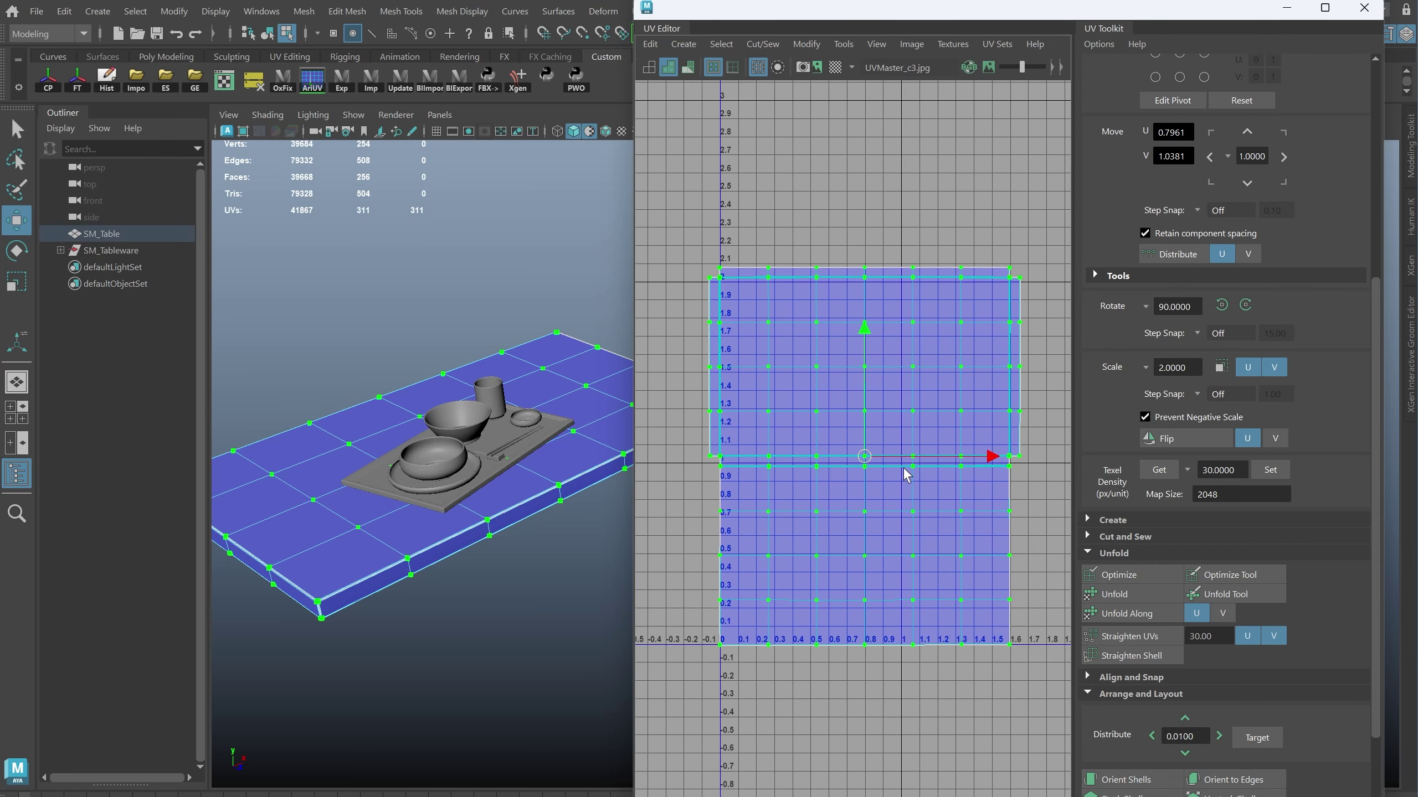
pyautogui.click(416, 458)
pyautogui.keyDown('alt'); pyautogui.moveTo(325, 360); pyautogui.dragTo(397, 342); pyautogui.keyUp('alt')
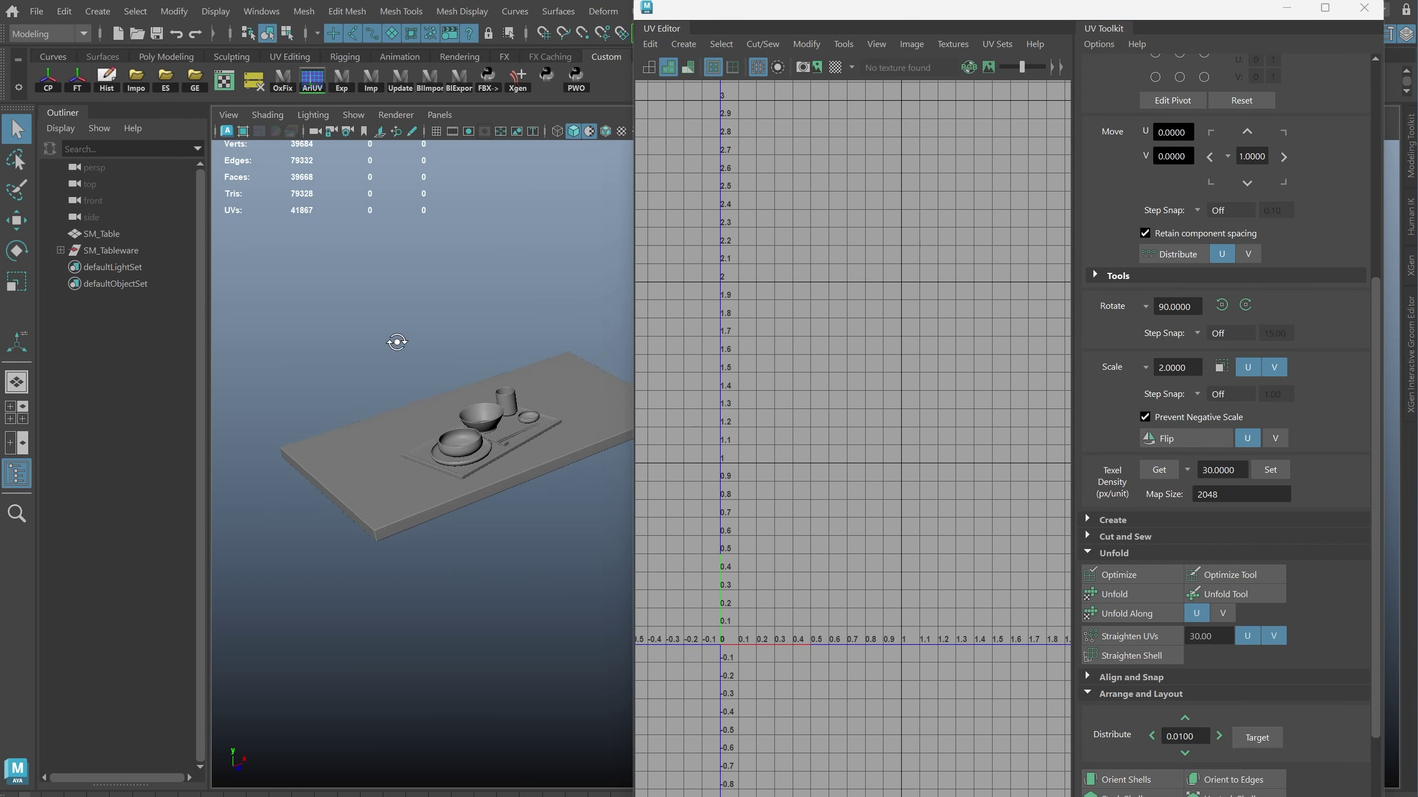
pyautogui.click(1363, 7)
pyautogui.scroll(10, 709, 490)
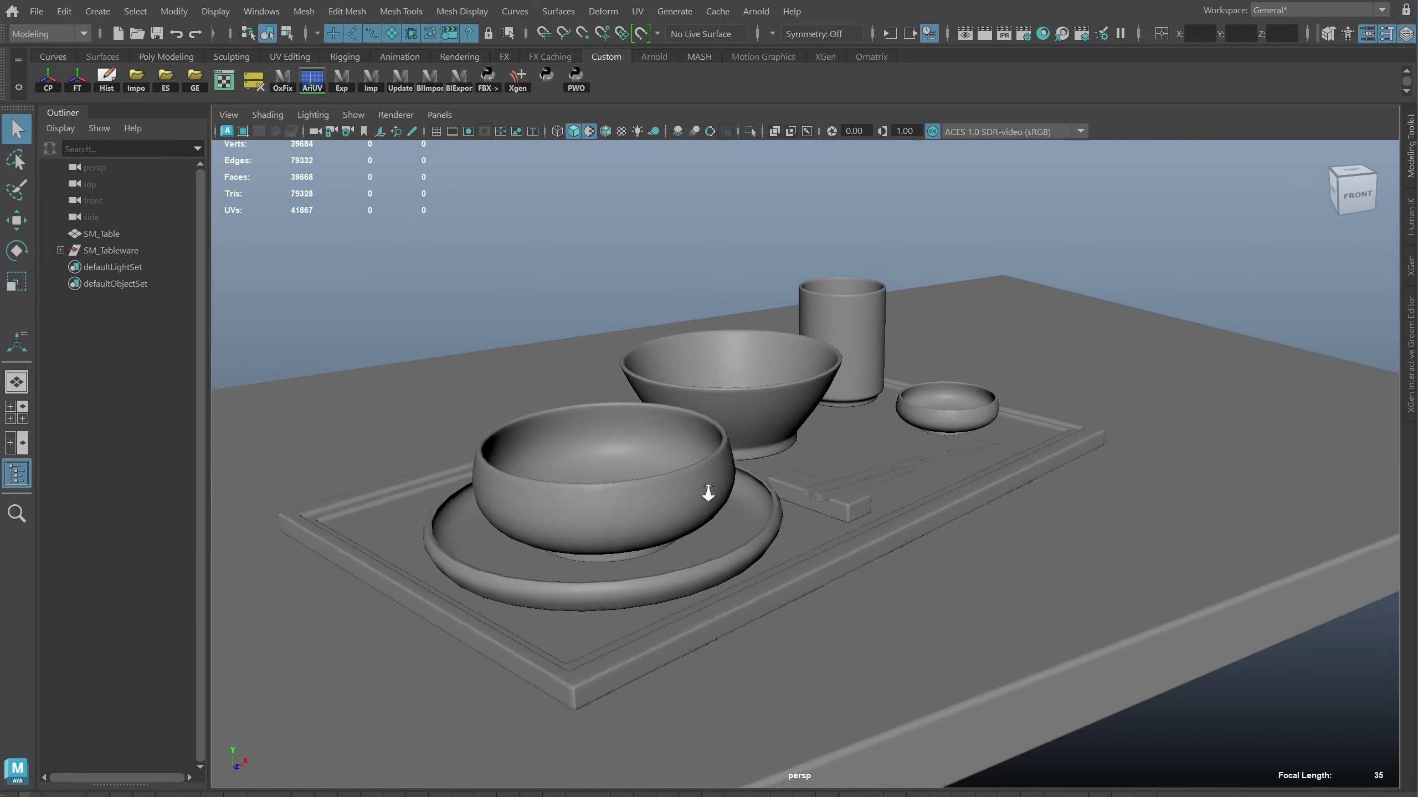
pyautogui.click(621, 132)
pyautogui.moveTo(642, 284)
pyautogui.keyDown('alt'); pyautogui.mouseDown()
pyautogui.moveTo(708, 322)
pyautogui.moveTo(726, 313)
pyautogui.mouseUp(); pyautogui.keyUp('alt')
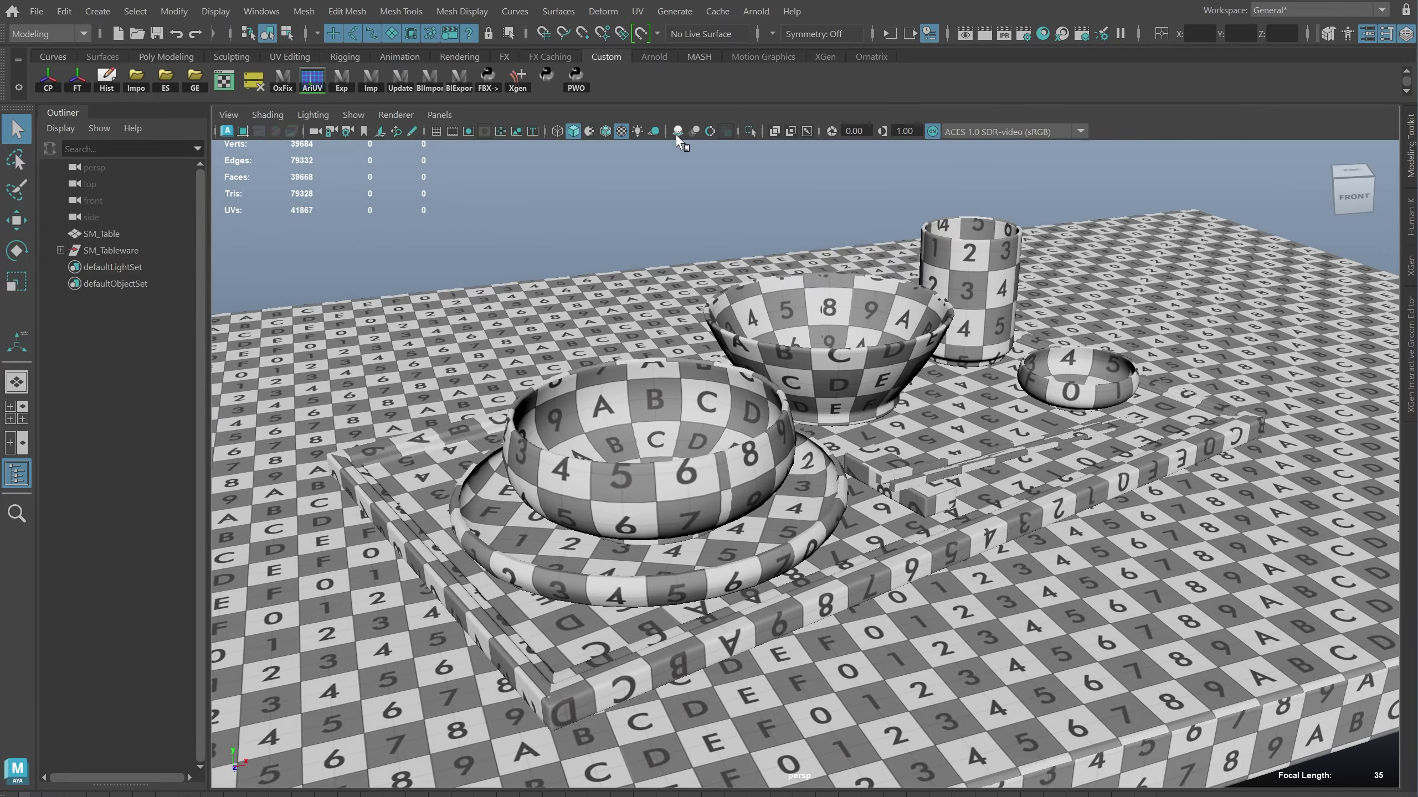